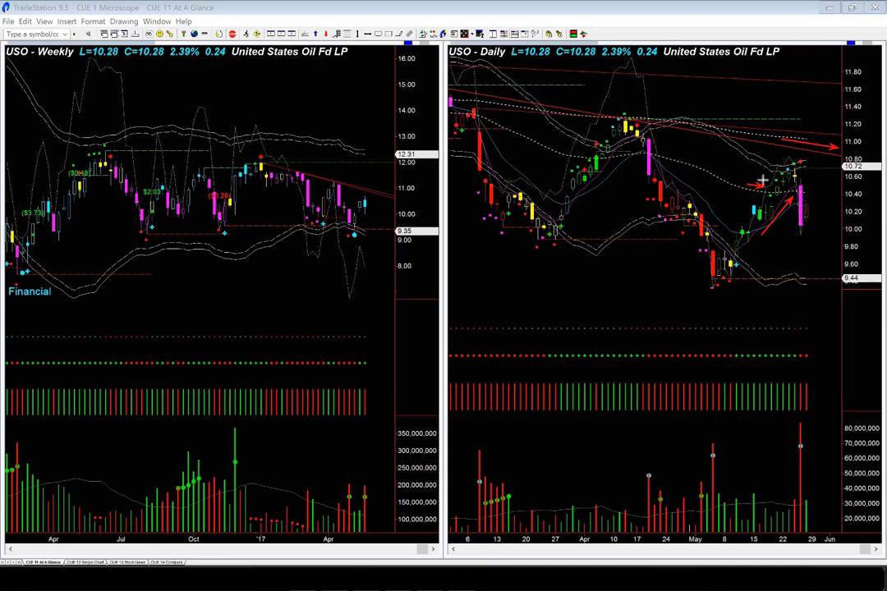
- Draw yellow arrows at the recent rally, the late-April and May lows, and the falling highs
mouse_move(762, 183)
left_mouse_down()
mouse_move(785, 167)
mouse_move(815, 174)
mouse_move(821, 187)
left_mouse_up()
left_click(565, 242)
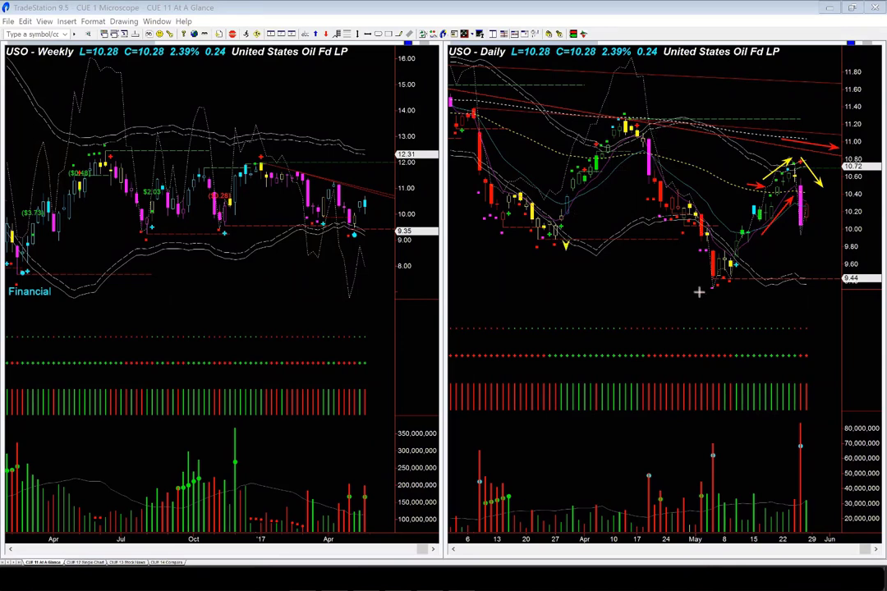
left_click(706, 292)
left_click_drag(652, 129, 700, 141)
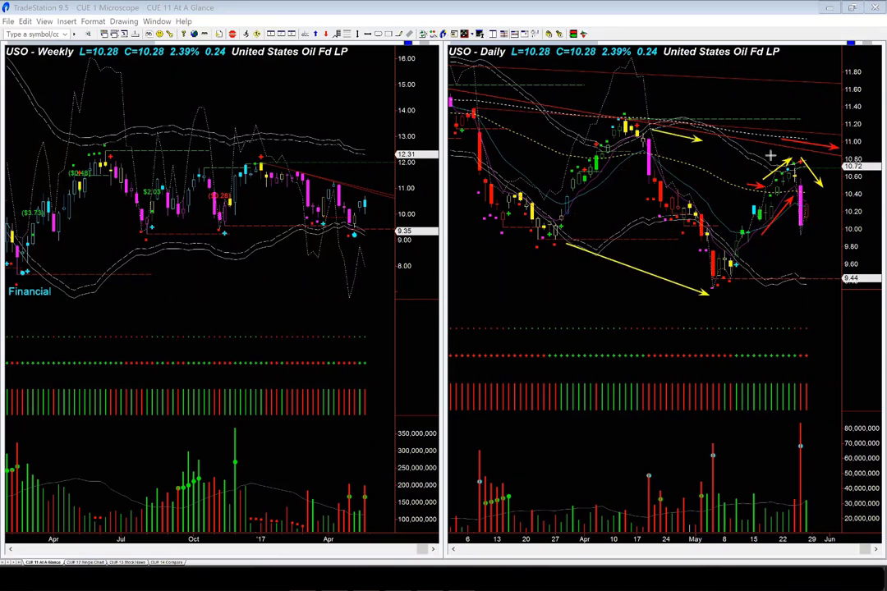
left_click_drag(770, 155, 813, 159)
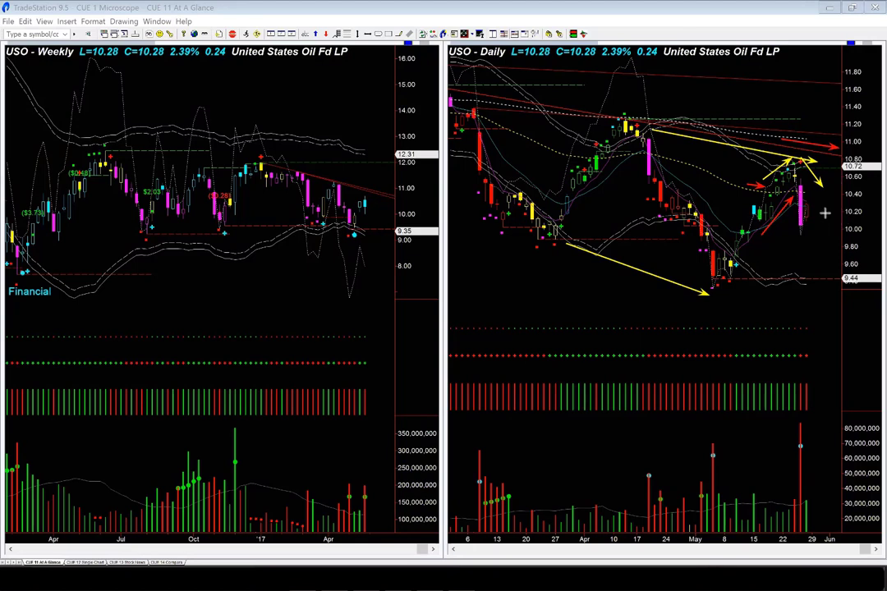
- Add arrows marking the drop from the recent peak and the 10.80 and 10.00 levels
left_click_drag(787, 204, 795, 233)
left_click_drag(808, 185, 811, 228)
left_click_drag(793, 152, 823, 151)
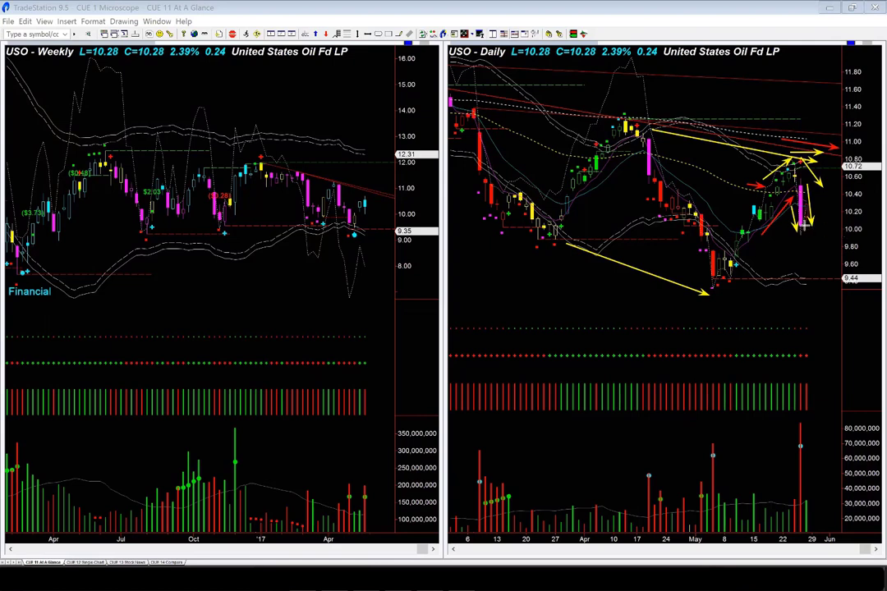
left_click_drag(803, 227, 846, 226)
- Delete the earlier arrows, then arrow the 9.44 support, the 11.00 level and the magenta candle
key("Delete")
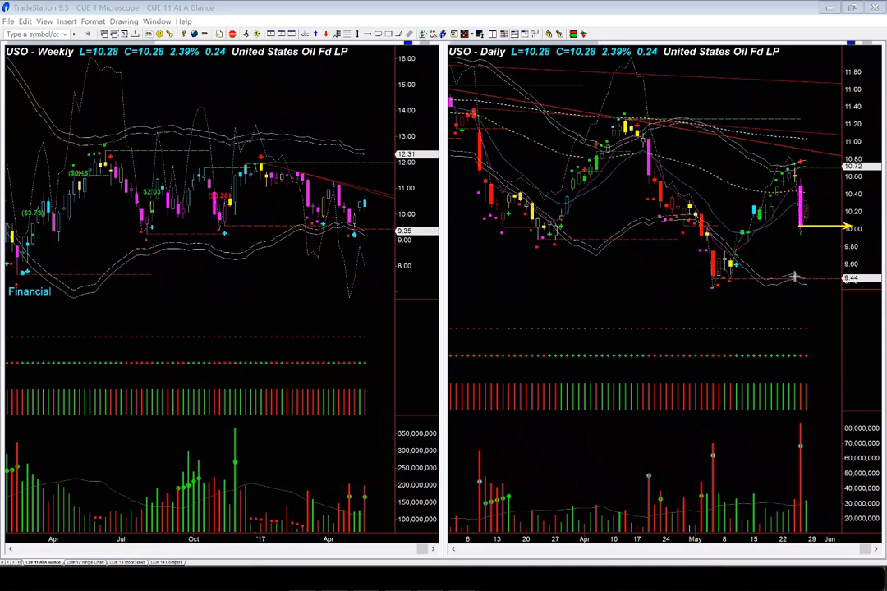
left_click_drag(795, 277, 853, 273)
mouse_move(794, 143)
left_mouse_down()
mouse_move(834, 143)
mouse_move(815, 157)
mouse_move(813, 274)
left_mouse_up()
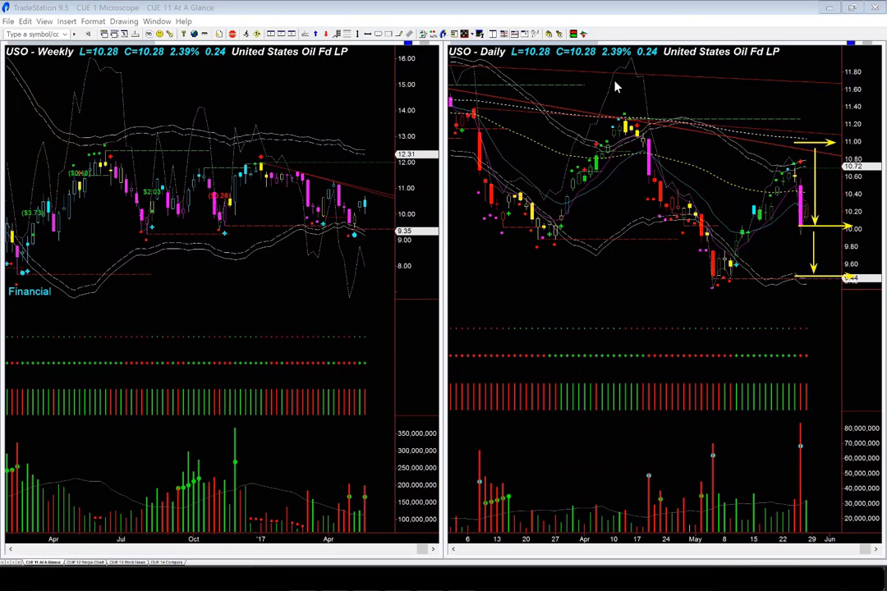
key("Escape")
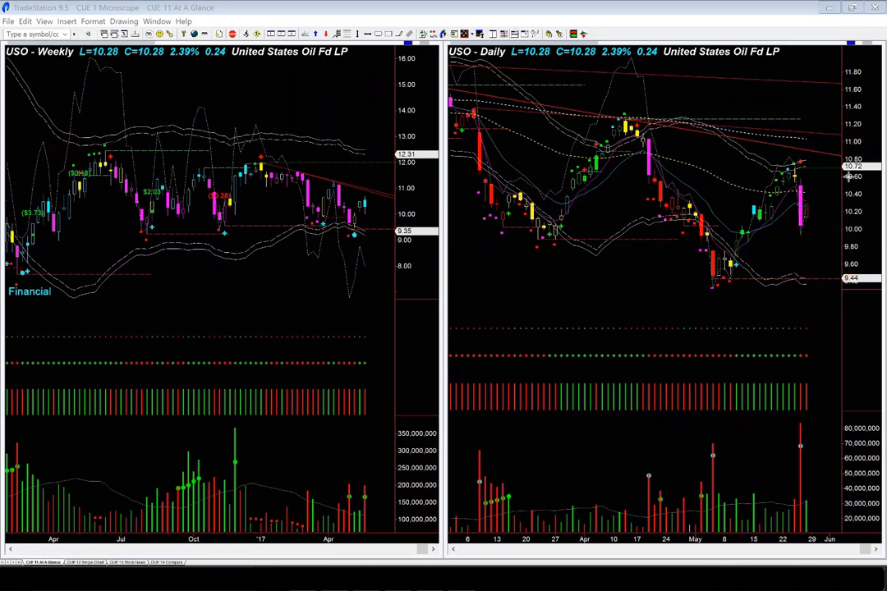
left_click_drag(848, 176, 806, 187)
- Switch to the CUE 12 Single Chart workspace and arrow the 5/25 opening gap-down bars
key("ctrl+Tab")
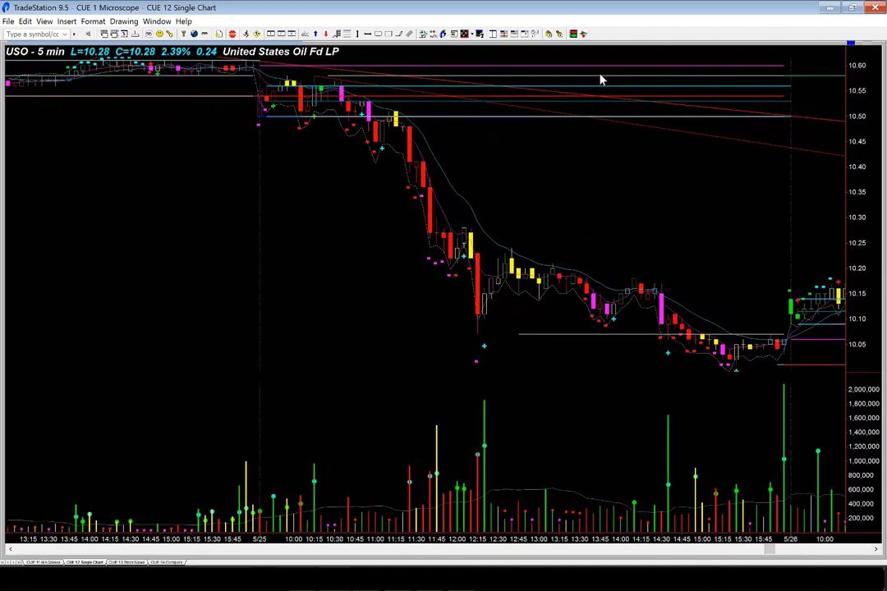
left_click(494, 36)
mouse_move(160, 120)
left_mouse_down()
mouse_move(209, 115)
mouse_move(263, 86)
left_mouse_up()
left_click_drag(188, 173, 265, 122)
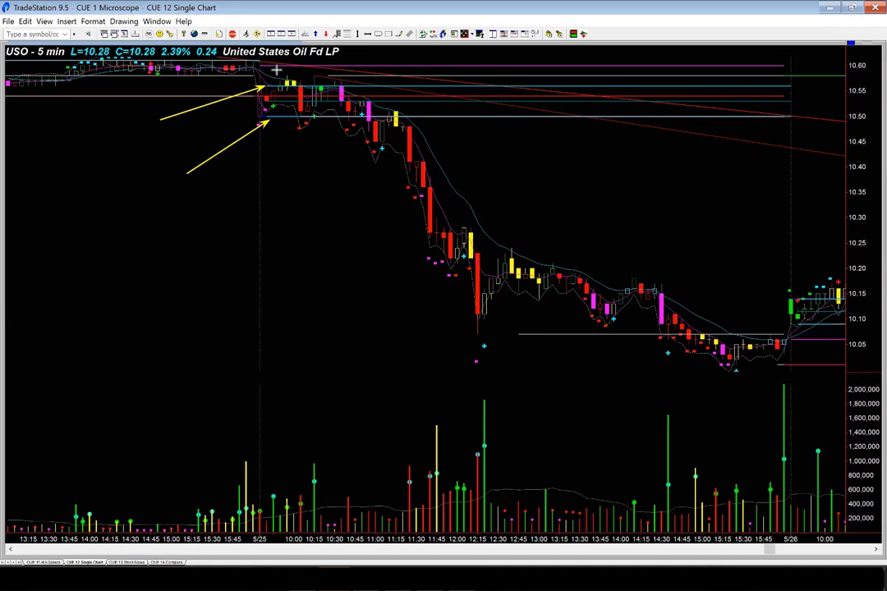
- Add arrows at an early 5/25 bar, along the 10.50 level, and at the yellow candle
left_click_drag(273, 70, 313, 77)
left_click_drag(278, 122, 367, 125)
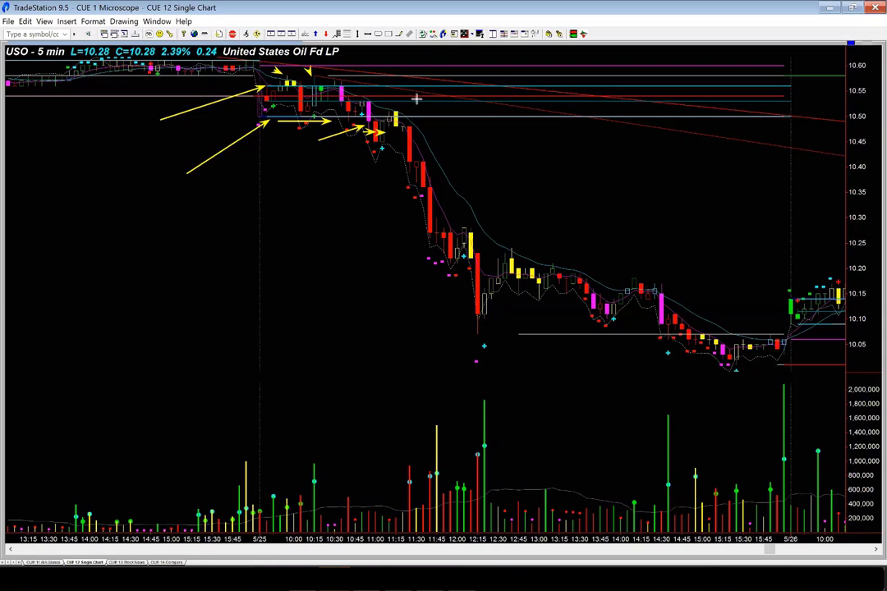
left_click_drag(426, 100, 400, 115)
key("e")
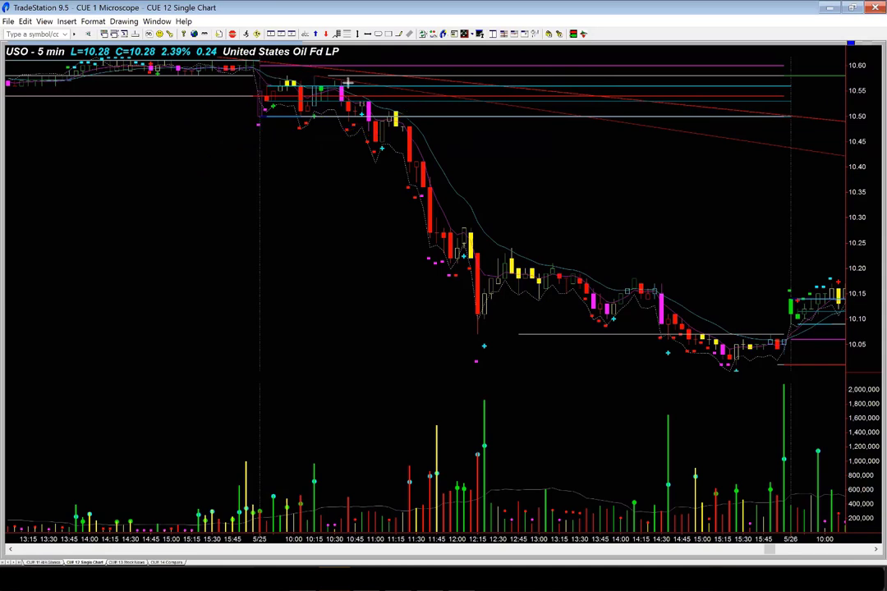
left_click_drag(349, 83, 512, 84)
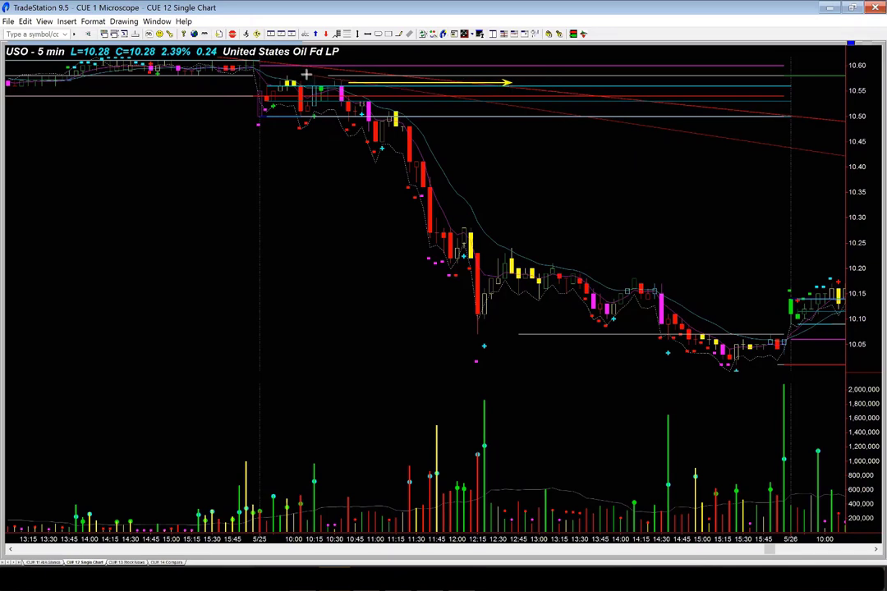
left_click_drag(305, 74, 415, 75)
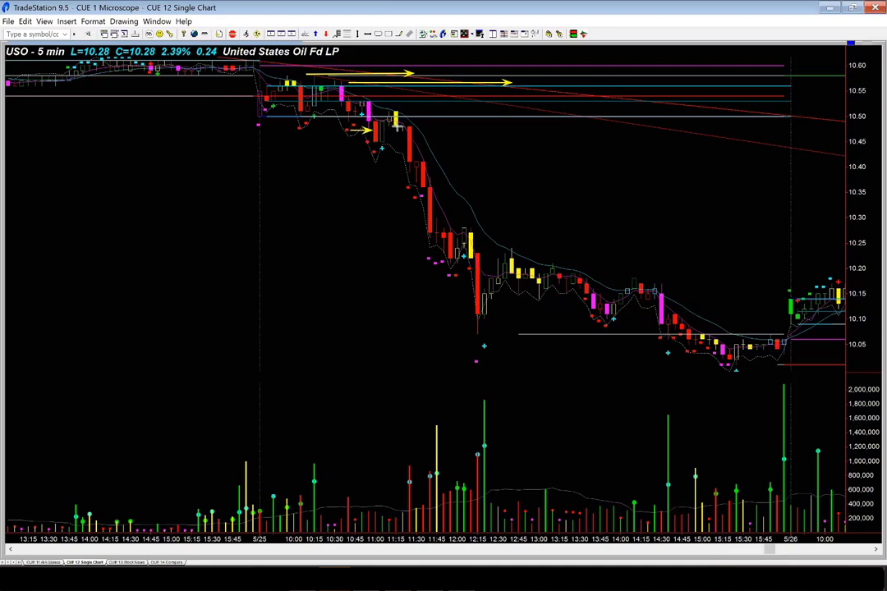
left_click_drag(350, 130, 421, 125)
mouse_move(314, 79)
left_mouse_down()
mouse_move(315, 128)
mouse_move(362, 174)
mouse_move(366, 195)
mouse_move(450, 195)
left_mouse_up()
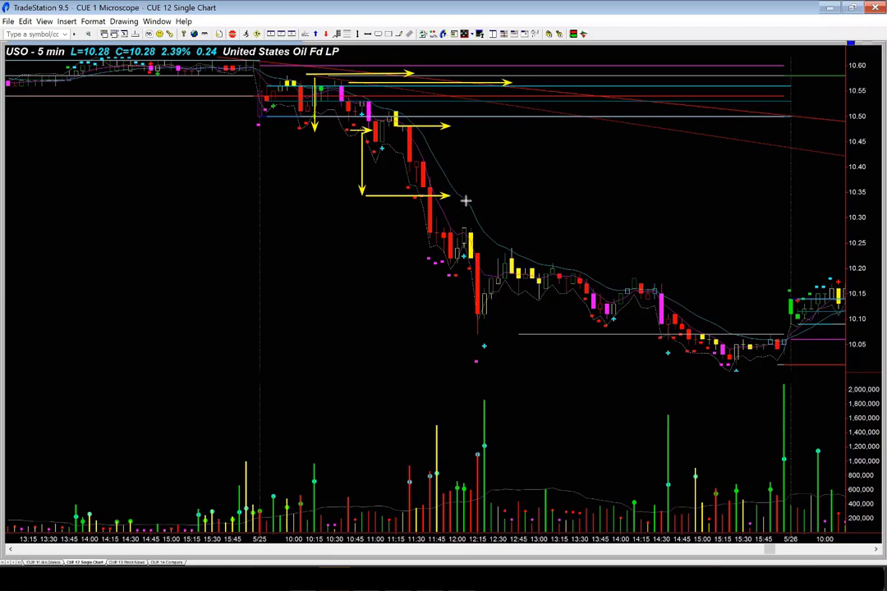
left_click_drag(464, 200, 624, 241)
left_click_drag(661, 277, 756, 328)
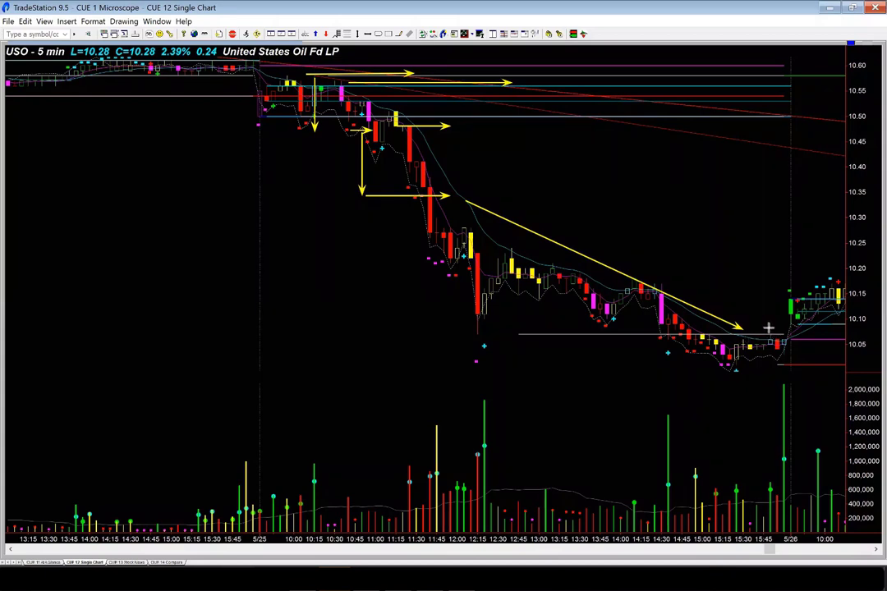
- Clear the chart's arrows and scroll the 5-minute chart right to the 5/26–5/29 sessions
key("Delete")
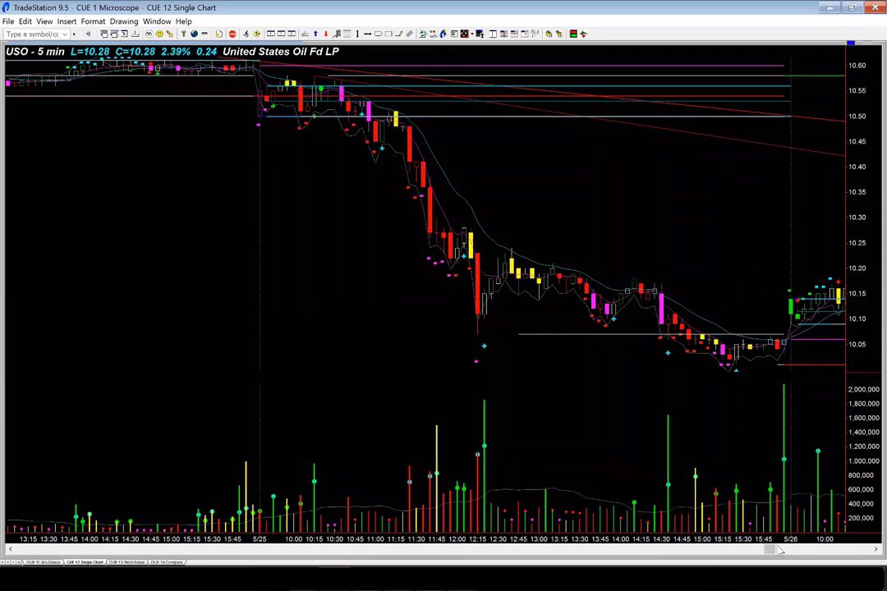
left_click_drag(776, 550, 867, 550)
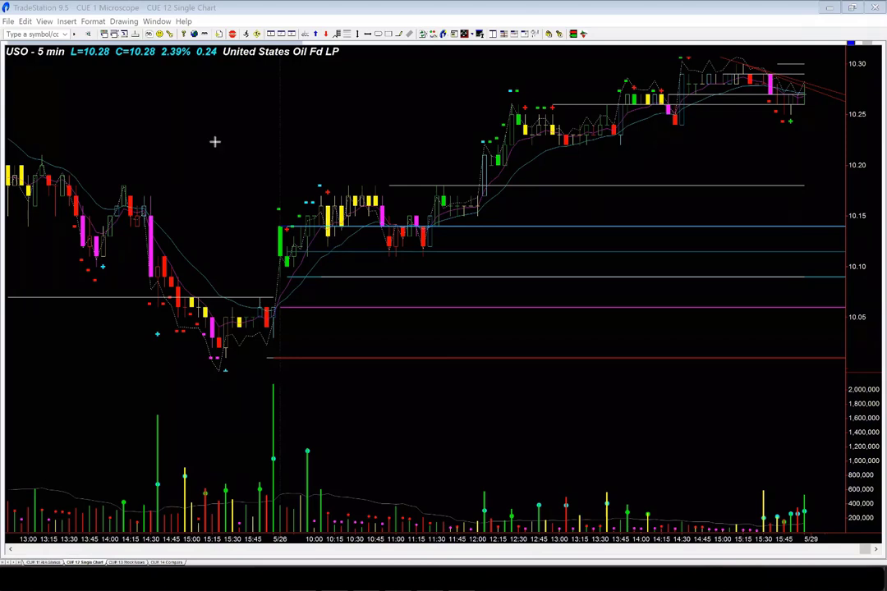
mouse_move(231, 178)
left_mouse_down()
mouse_move(291, 205)
mouse_move(294, 223)
left_mouse_up()
left_click_drag(304, 301, 355, 282)
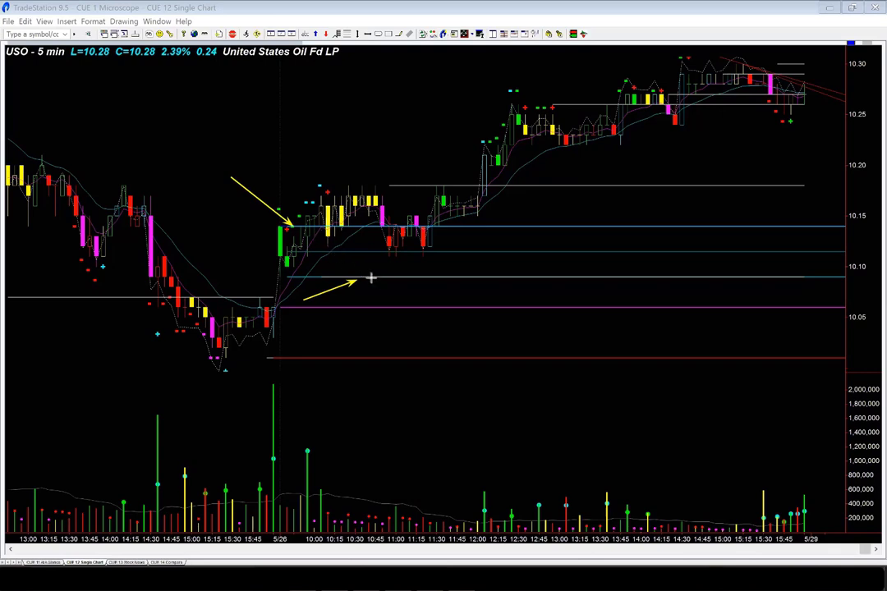
mouse_move(358, 271)
left_mouse_down()
mouse_move(408, 300)
mouse_move(443, 337)
left_mouse_up()
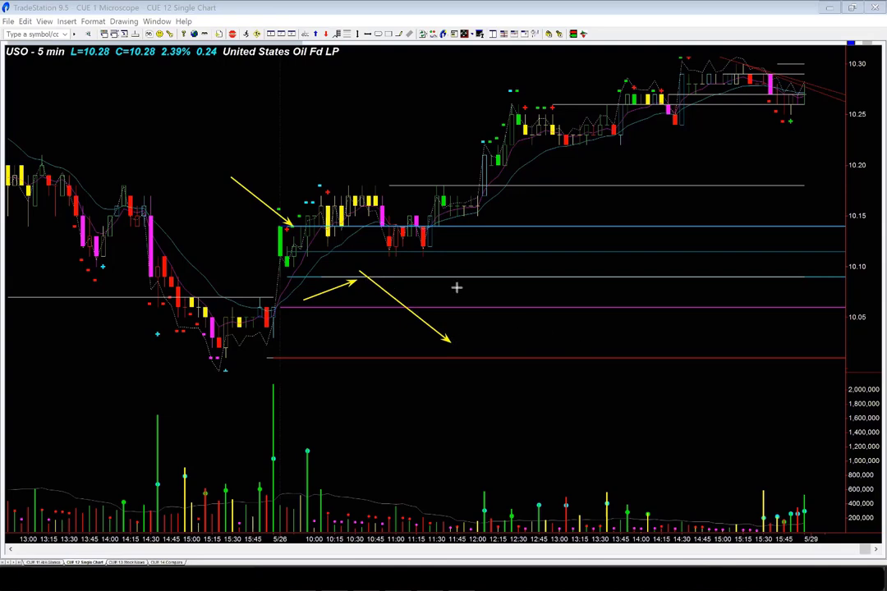
left_click_drag(240, 199, 275, 223)
left_click_drag(294, 217, 323, 199)
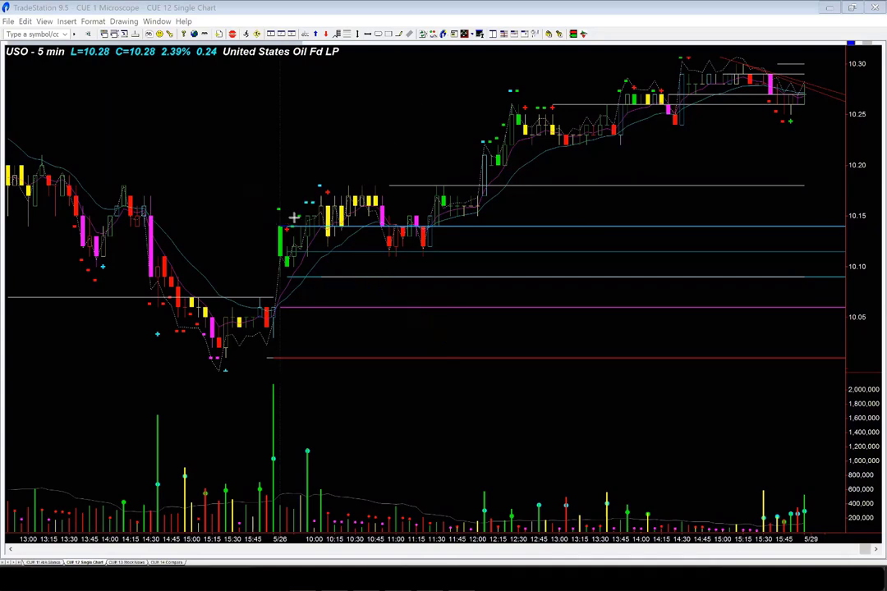
left_click_drag(242, 215, 305, 216)
left_click_drag(325, 272, 466, 375)
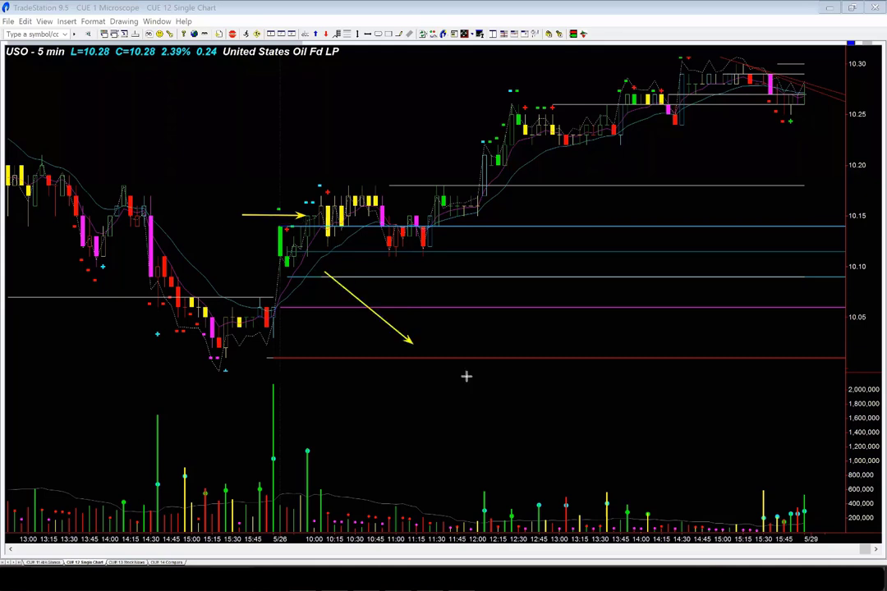
left_click_drag(262, 209, 304, 208)
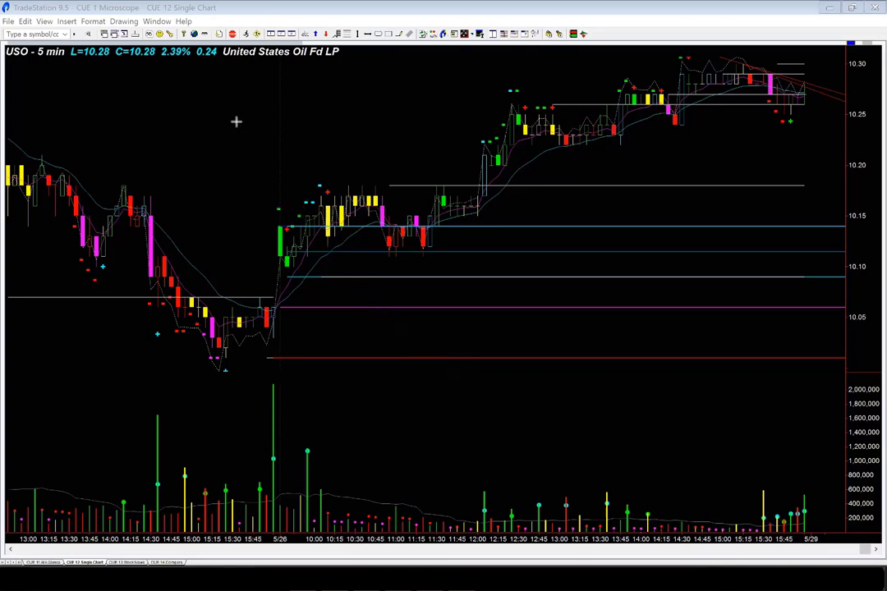
- Bring up the CUE 11 At A Glance USO weekly and daily charts and arrow the latest candles
left_click(42, 562)
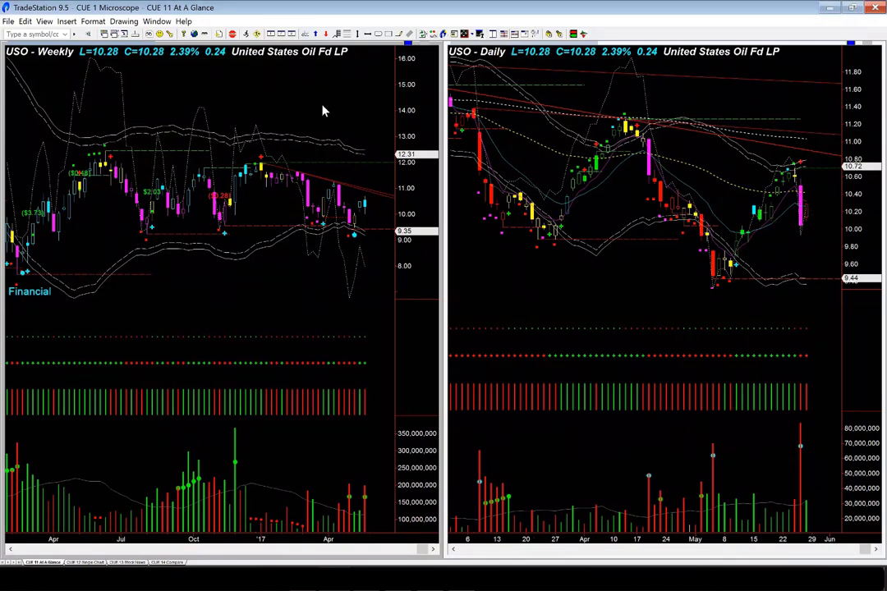
left_click(819, 193)
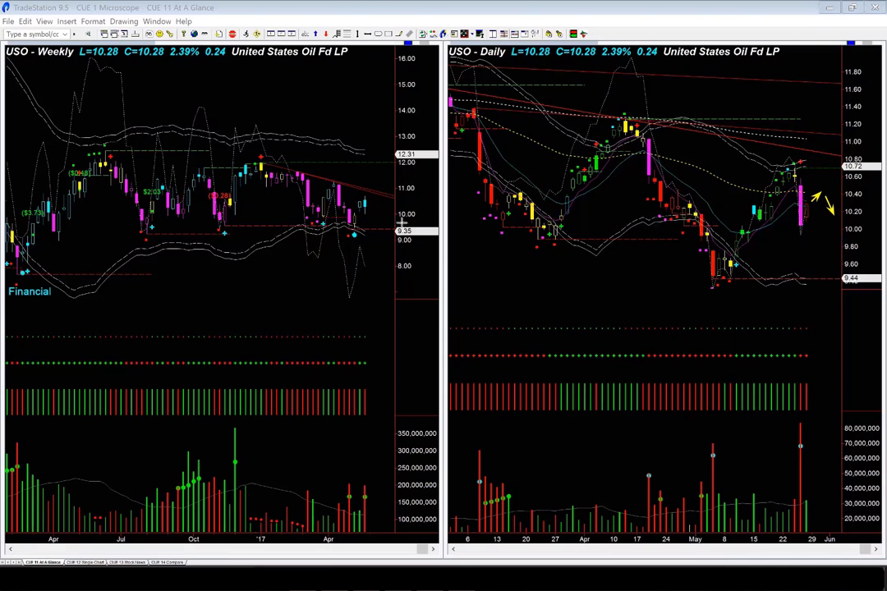
left_click(372, 208)
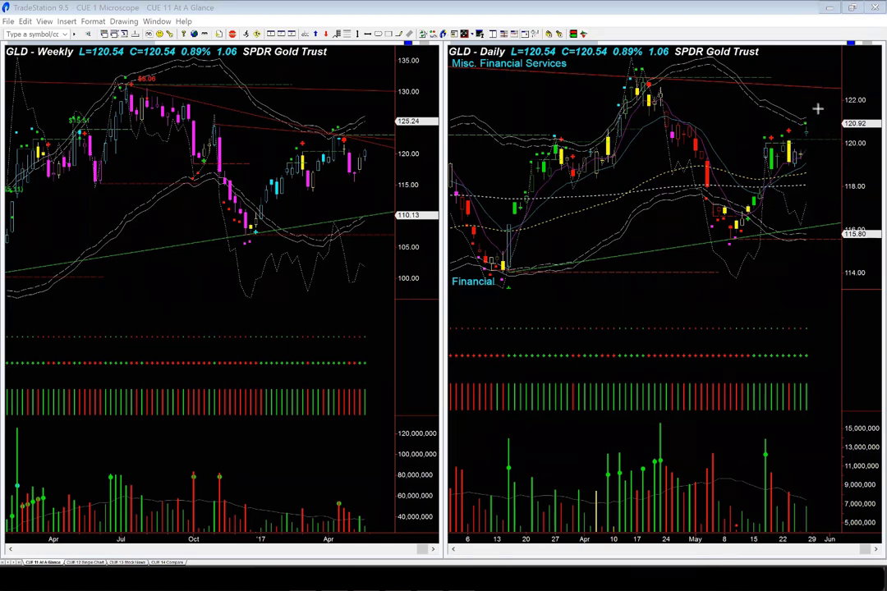
left_click_drag(817, 108, 807, 119)
left_click(788, 120)
left_click(815, 129)
left_click(369, 158)
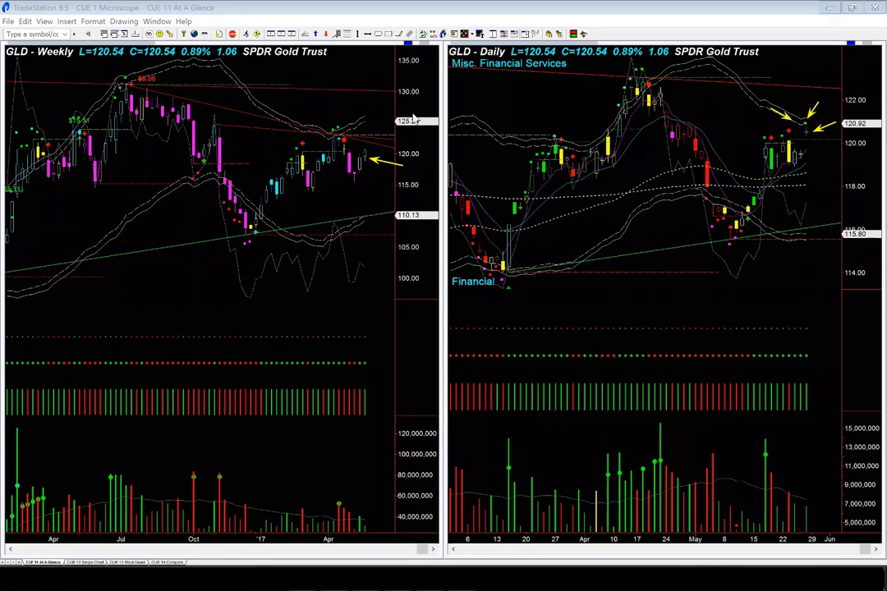
key("ctrl+z")
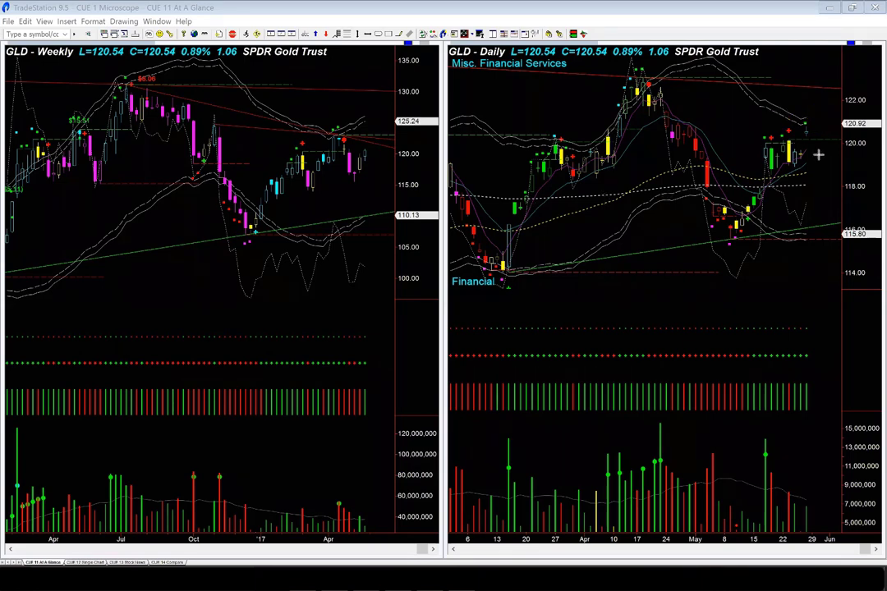
- Draw arrows at the GLD daily upper band, the latest weekly candle, and toward the current price
left_click(773, 88)
left_click_drag(801, 91, 835, 108)
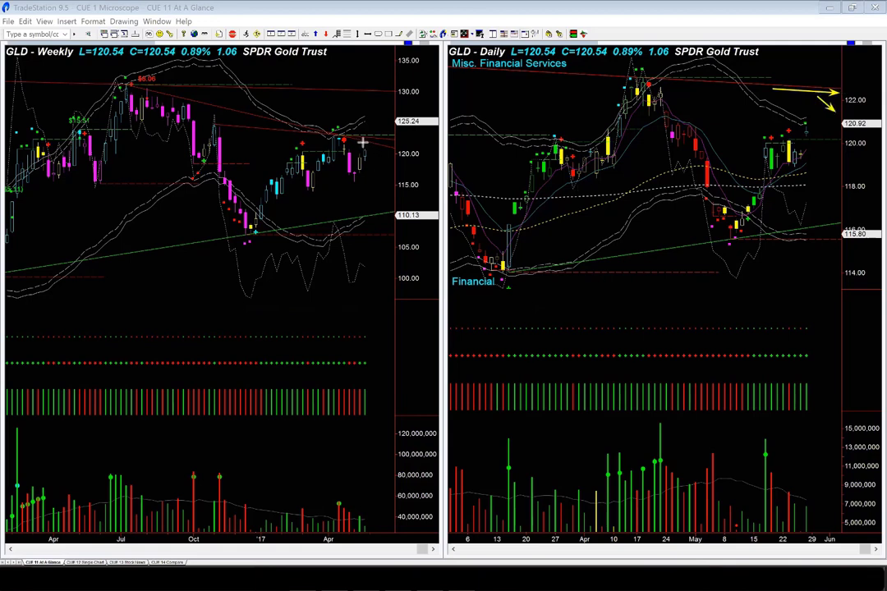
left_click_drag(362, 143, 392, 150)
left_click_drag(818, 88, 842, 105)
- Arrow the latest daily volume bar and the daily bar near 120.92, then erase all arrows
mouse_move(832, 457)
left_mouse_down()
mouse_move(833, 492)
mouse_move(824, 503)
left_mouse_up()
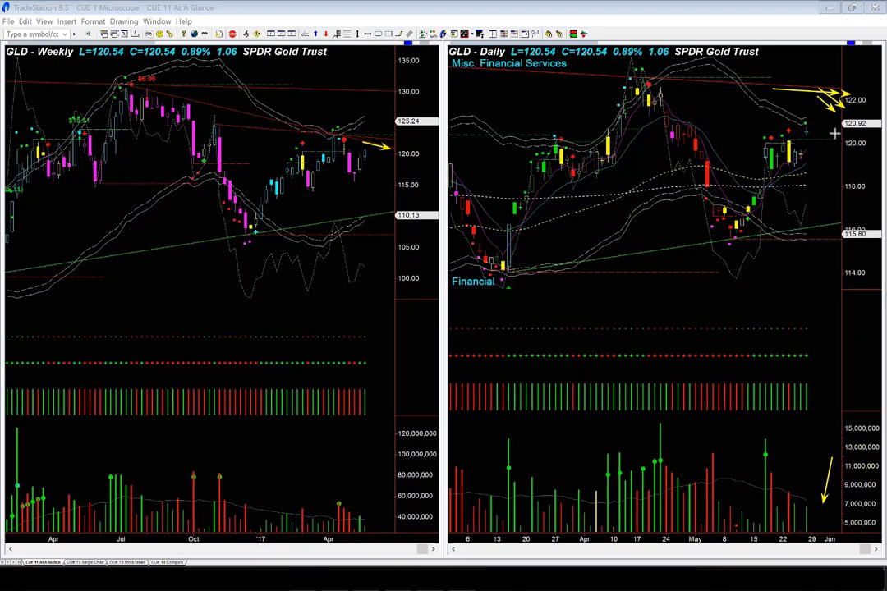
left_click_drag(835, 133, 816, 131)
key("Escape")
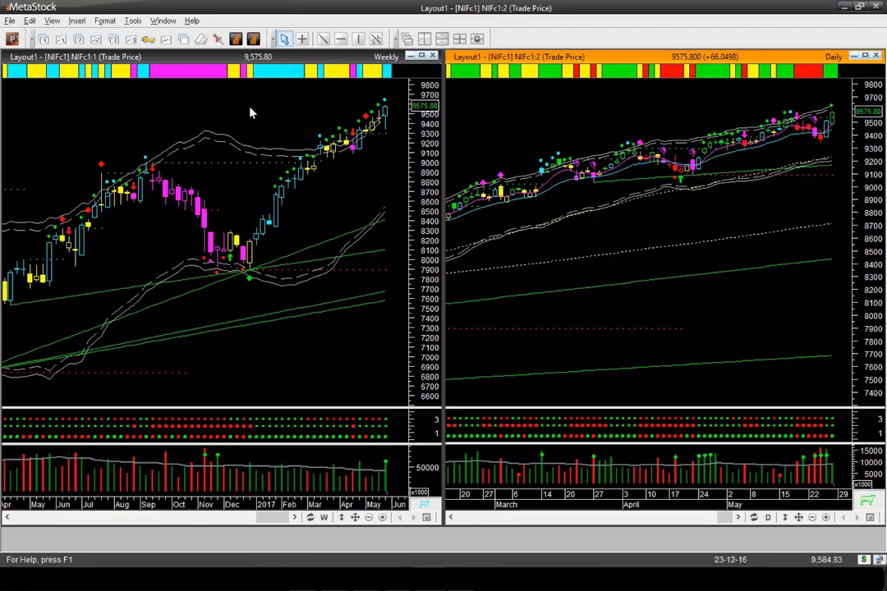
left_click_drag(776, 96, 795, 110)
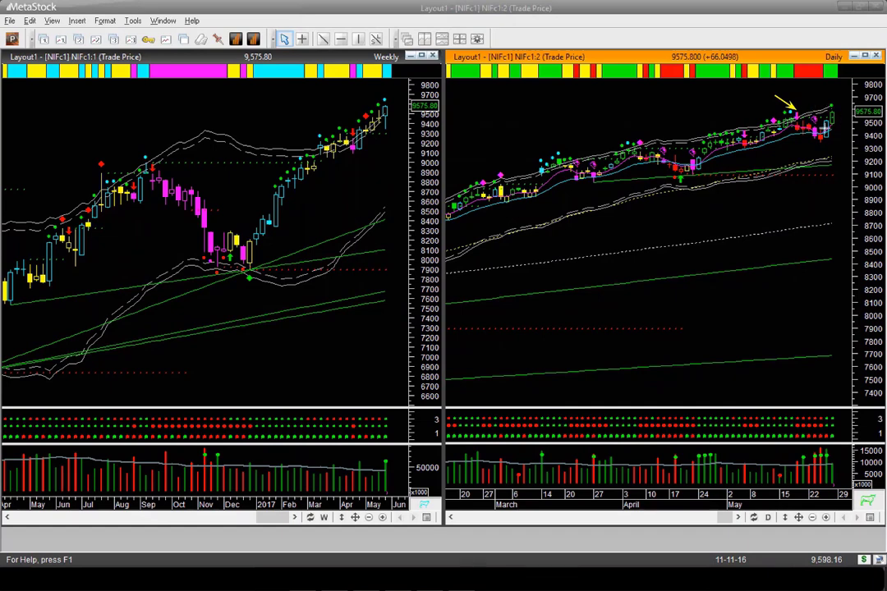
mouse_move(816, 98)
left_mouse_down()
mouse_move(804, 110)
mouse_move(772, 422)
mouse_move(781, 451)
left_mouse_up()
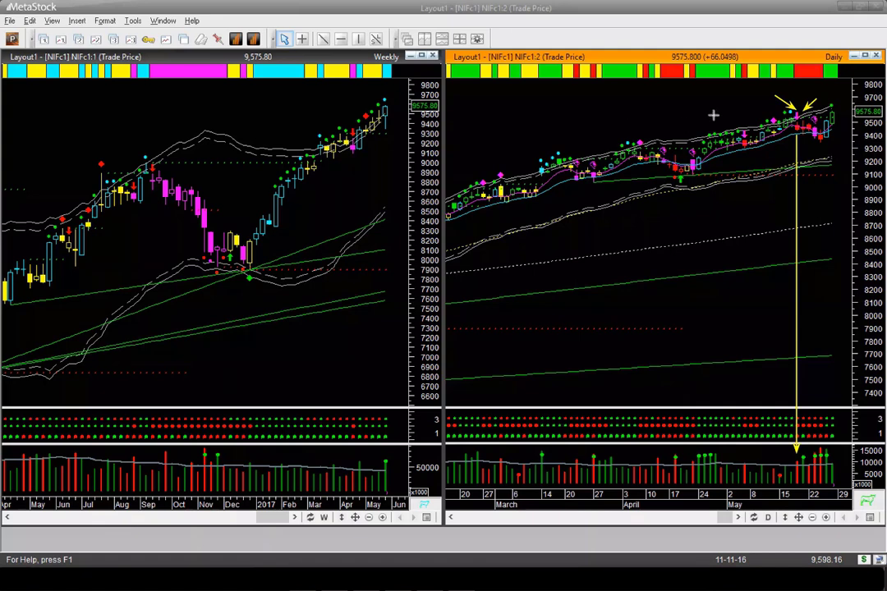
left_click_drag(574, 114, 667, 114)
left_click_drag(757, 117, 788, 114)
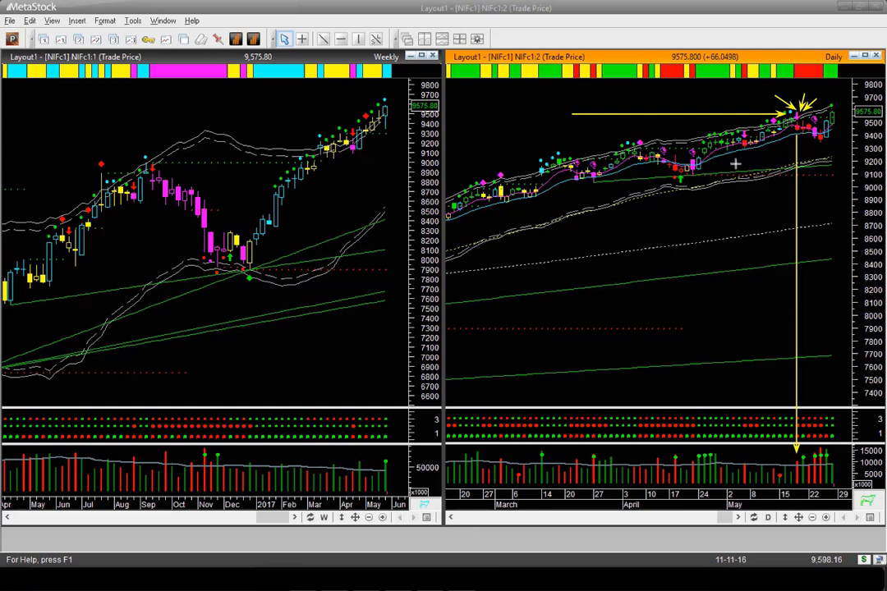
left_click_drag(717, 165, 794, 131)
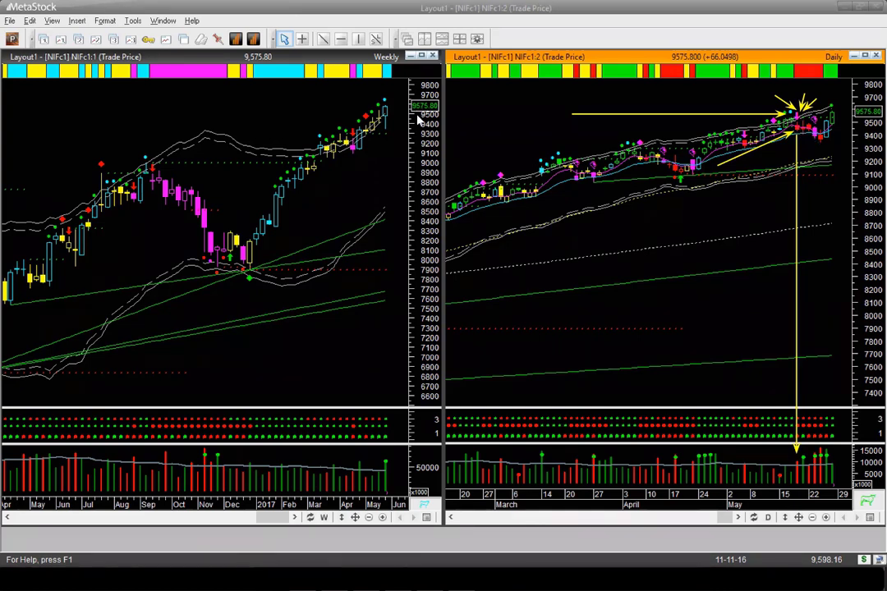
key("Escape")
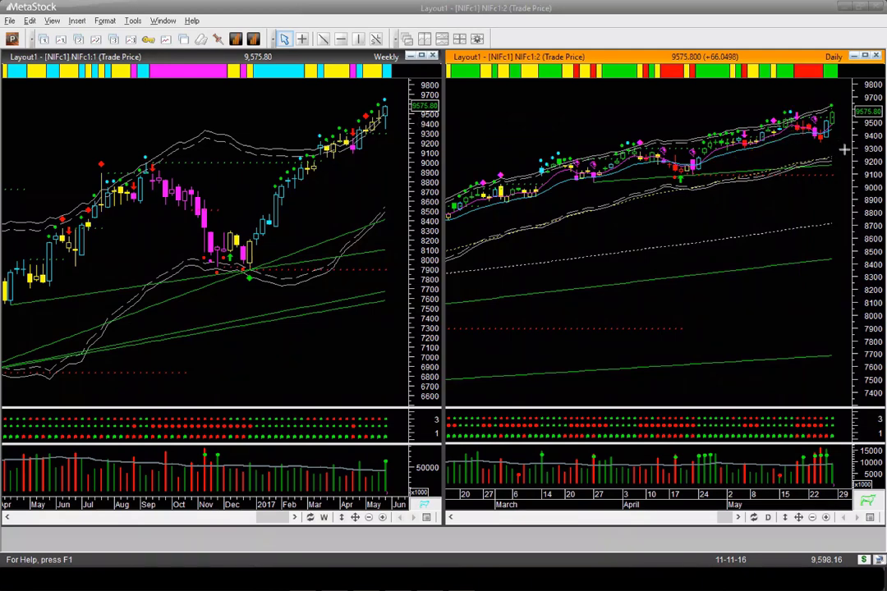
- Draw arrows at the NIFc1 daily peak, the latest weekly candles, and around the last daily candle
left_click_drag(844, 151, 830, 141)
left_click_drag(405, 144, 391, 131)
left_click_drag(828, 107, 817, 117)
left_click_drag(831, 121, 849, 123)
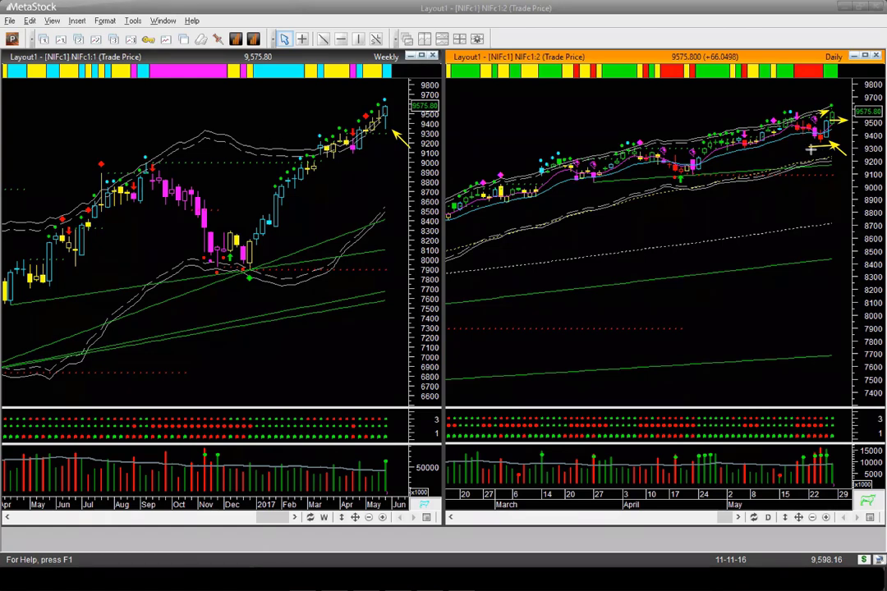
left_click_drag(811, 149, 832, 148)
left_click_drag(821, 109, 834, 112)
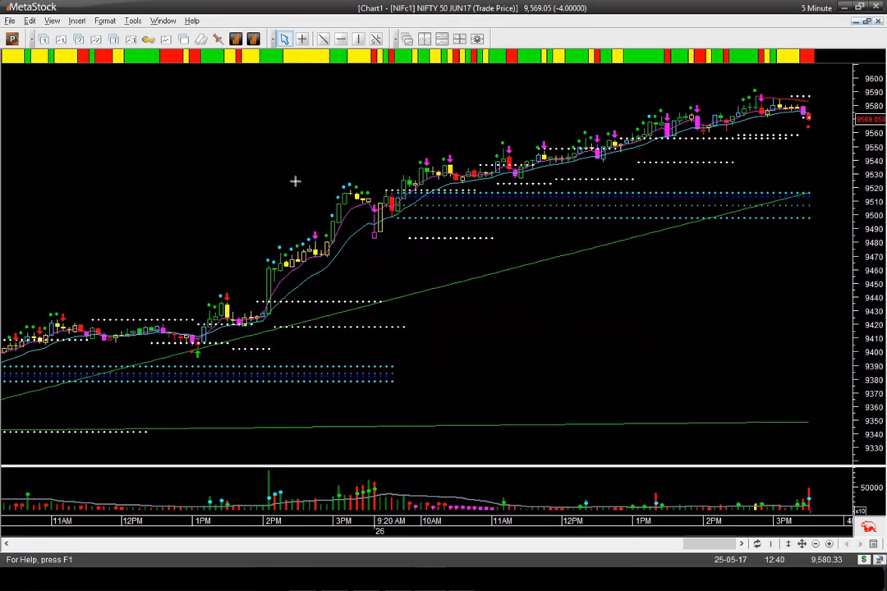
- Point an arrow at the 9:20 AM opening candles, then delete it
left_click_drag(280, 168, 386, 195)
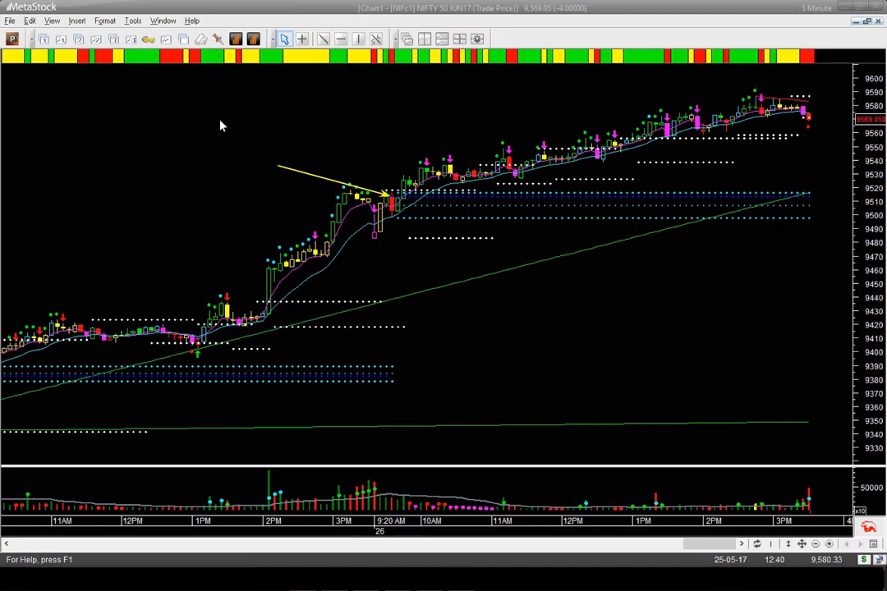
key("Delete")
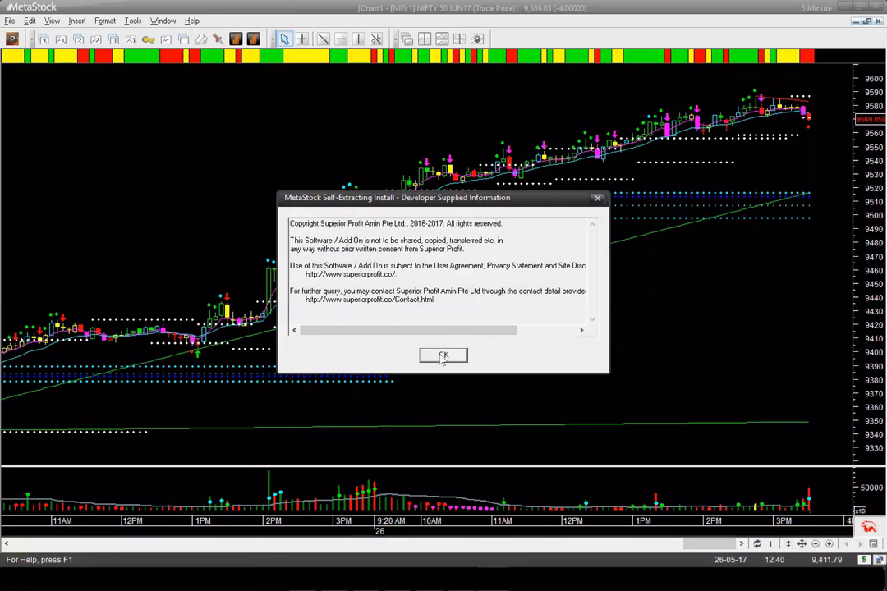
- Dismiss the notice, overwrite the Benchmark, Liquidity and Session indicators, and delete the dotted oscillator
left_click(442, 357)
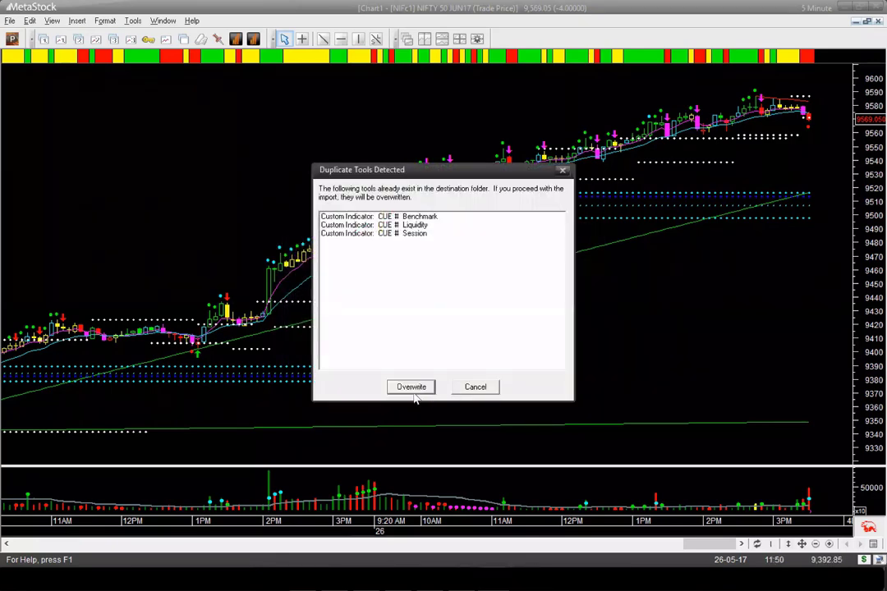
left_click(413, 390)
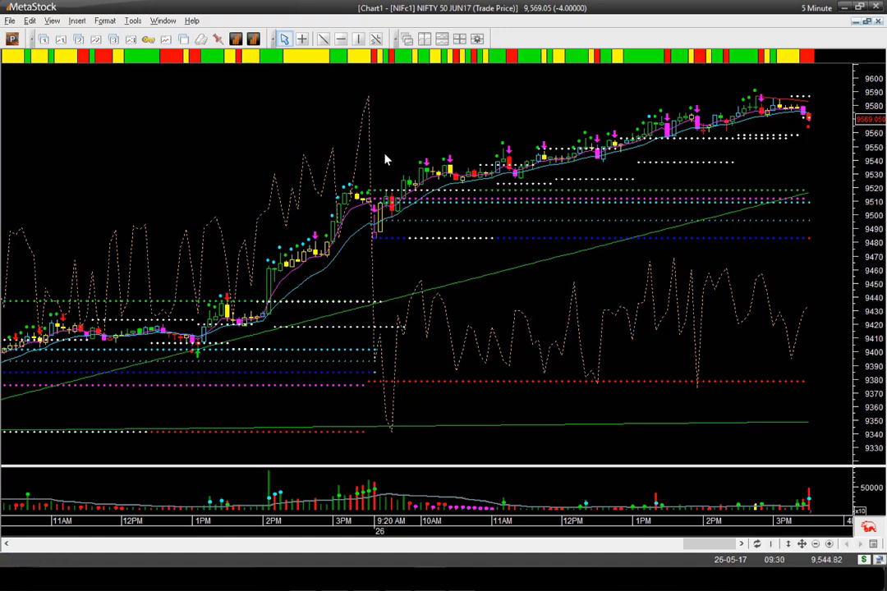
key("Delete")
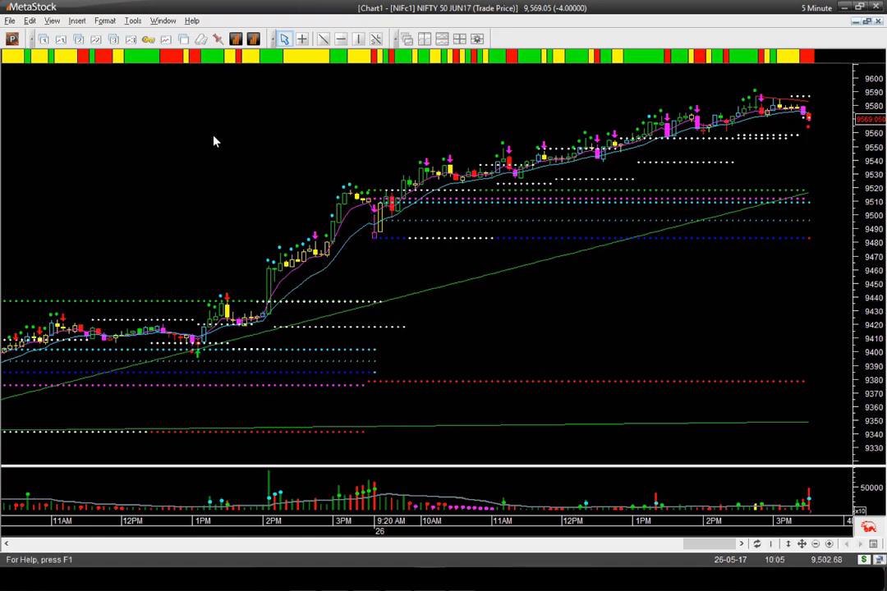
- Draw a vertical line and yellow arrows at the 9:20 AM gap candles, plus rightward arrows along the 9480 dotted level
mouse_move(374, 236)
left_click_drag(374, 259, 392, 493)
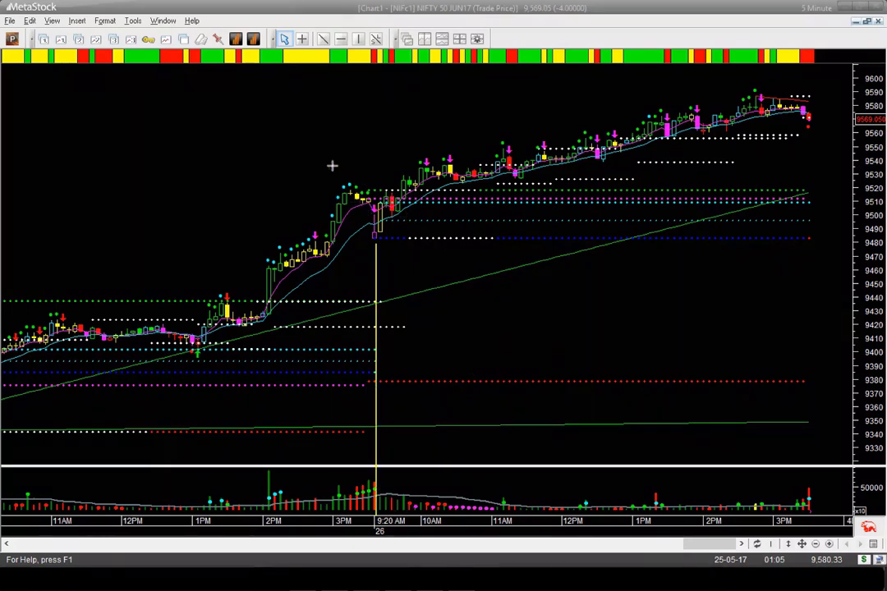
left_click_drag(327, 162, 378, 198)
left_click_drag(392, 266, 412, 245)
left_click_drag(374, 239, 434, 239)
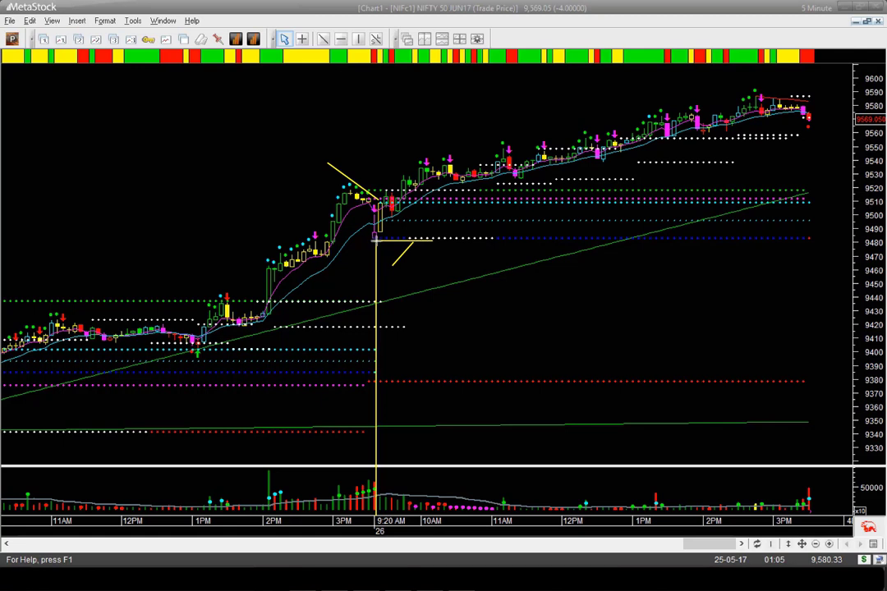
left_click(406, 239)
left_click_drag(365, 166, 383, 190)
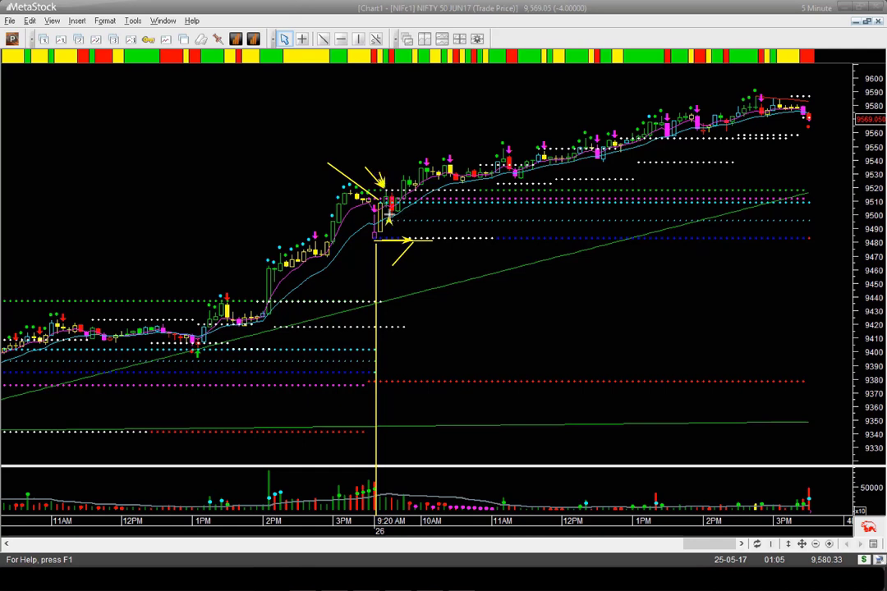
left_click_drag(430, 221, 402, 213)
left_click_drag(441, 242, 510, 242)
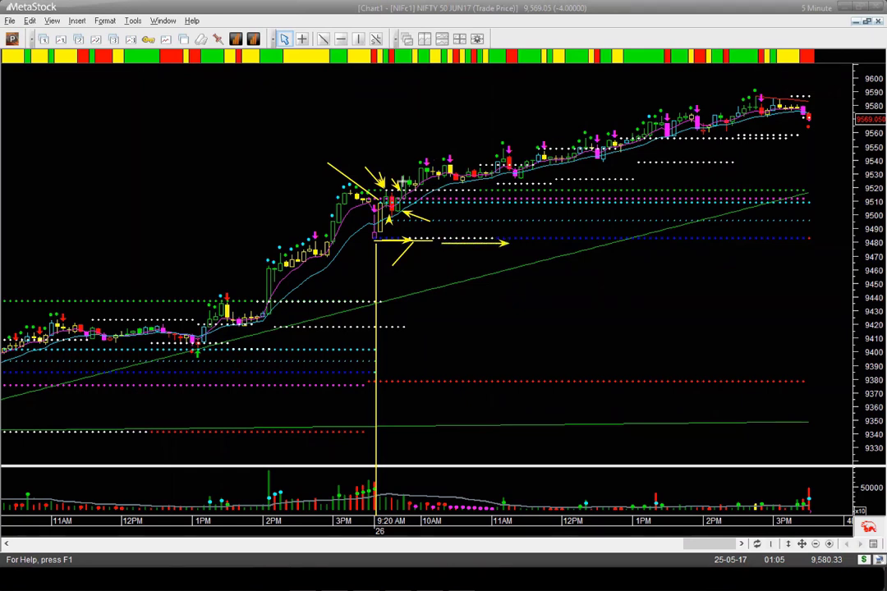
- Mark the NIFTY 9480–9570 range with yellow arrows along 9520, 9480 and the 9570 top
left_click_drag(402, 188, 580, 188)
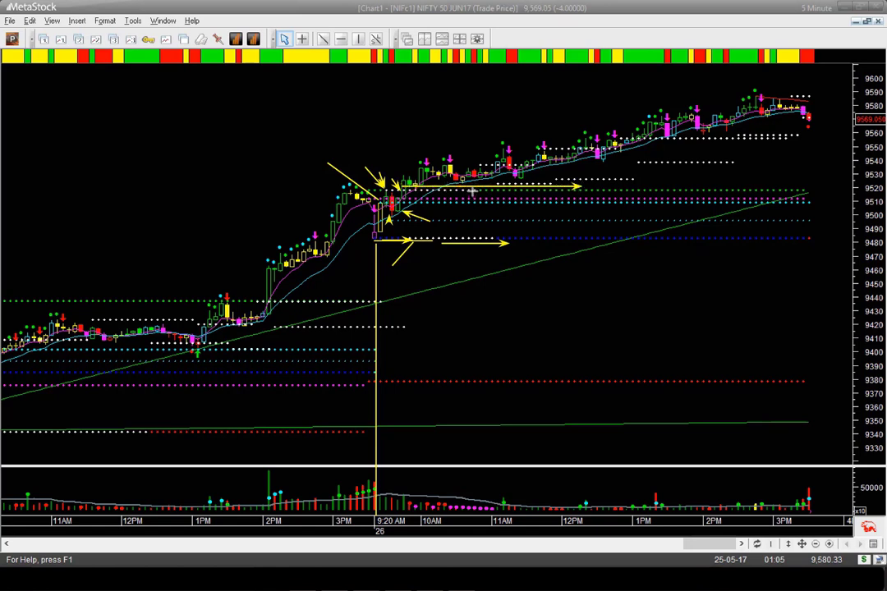
left_click_drag(472, 190, 472, 240)
mouse_move(472, 185)
left_mouse_down()
mouse_move(471, 120)
mouse_move(751, 112)
left_mouse_up()
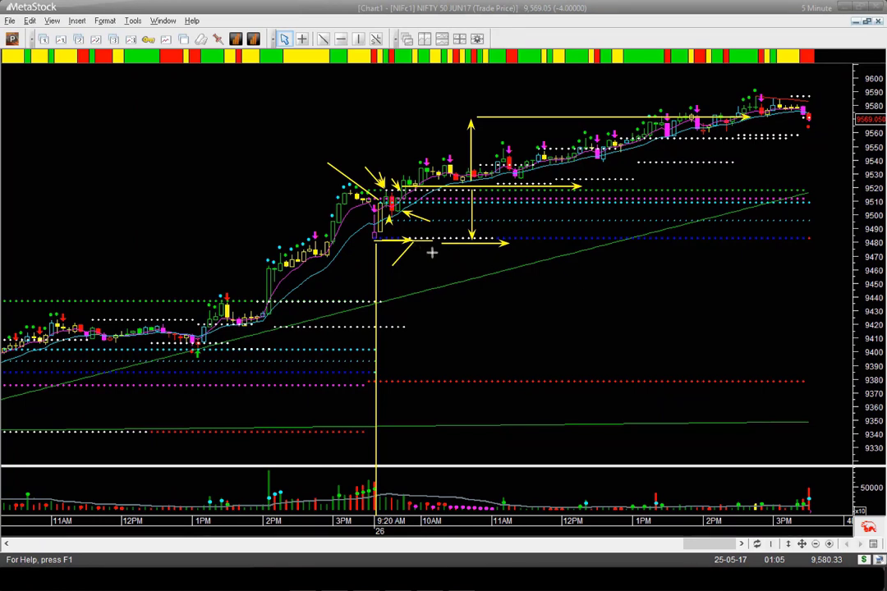
left_click_drag(432, 248, 485, 249)
left_click_drag(469, 115, 525, 115)
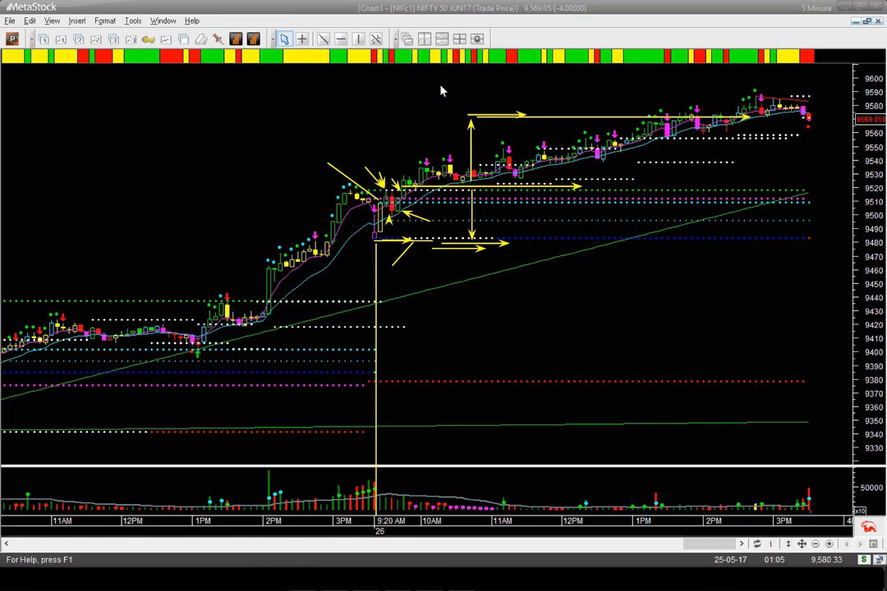
- Load the Singapore Dollar (sgd) into the weekly and daily chart layout
key("ctrl+F6")
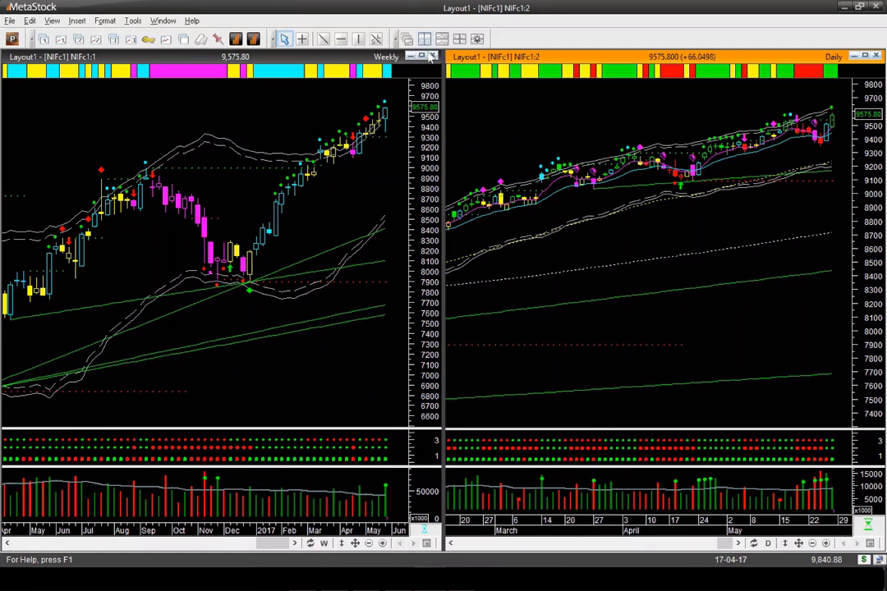
type("sgd")
key("Return")
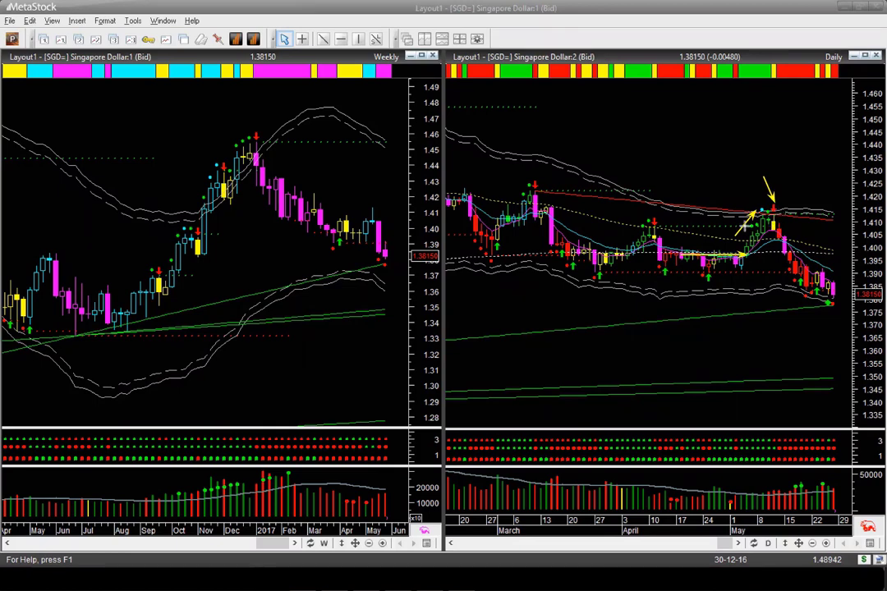
- Draw yellow arrows on the daily chart marking the May peak, late-May decline and latest bars
left_click_drag(747, 225, 790, 225)
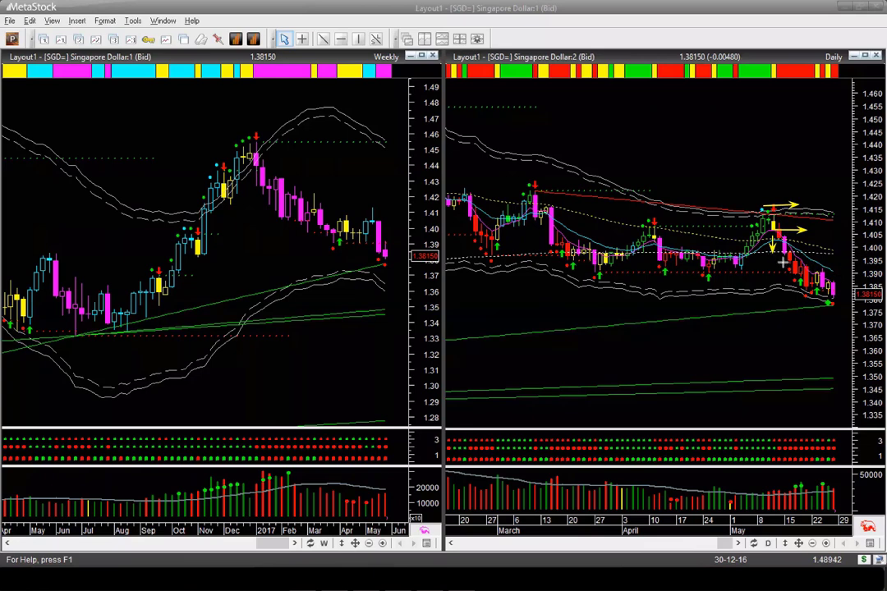
left_click(762, 254)
left_click_drag(803, 242, 789, 254)
left_click_drag(798, 256, 845, 280)
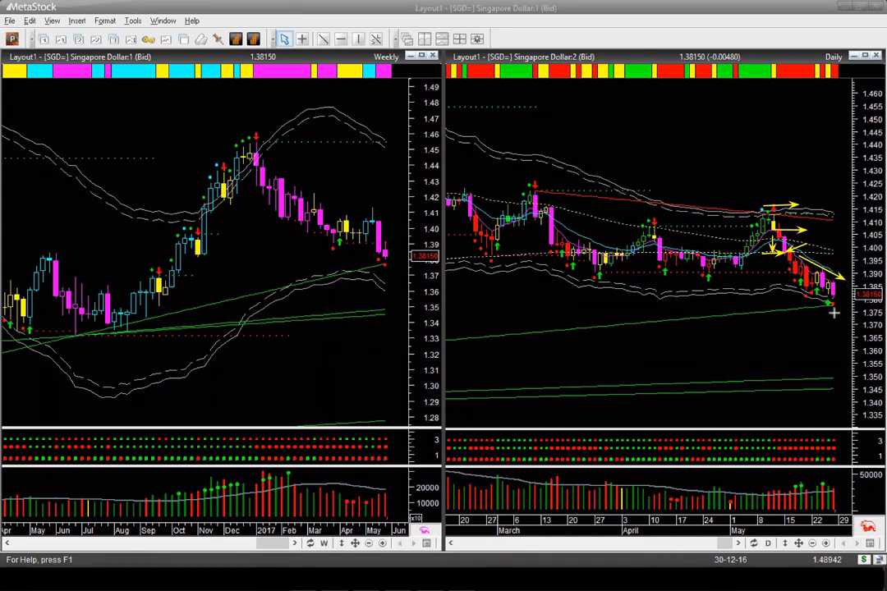
left_click_drag(799, 290, 845, 306)
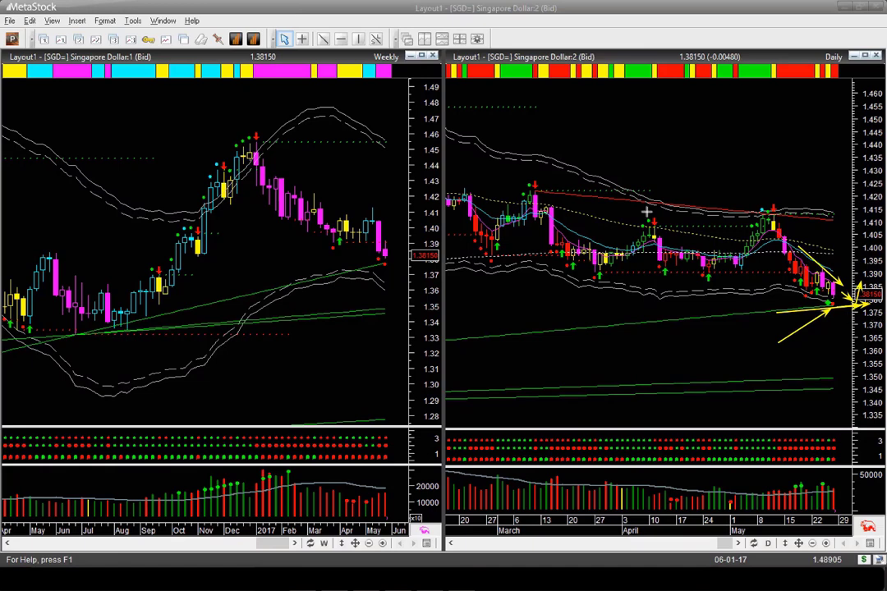
- Make the weekly Singapore Dollar chart active
left_click(182, 129)
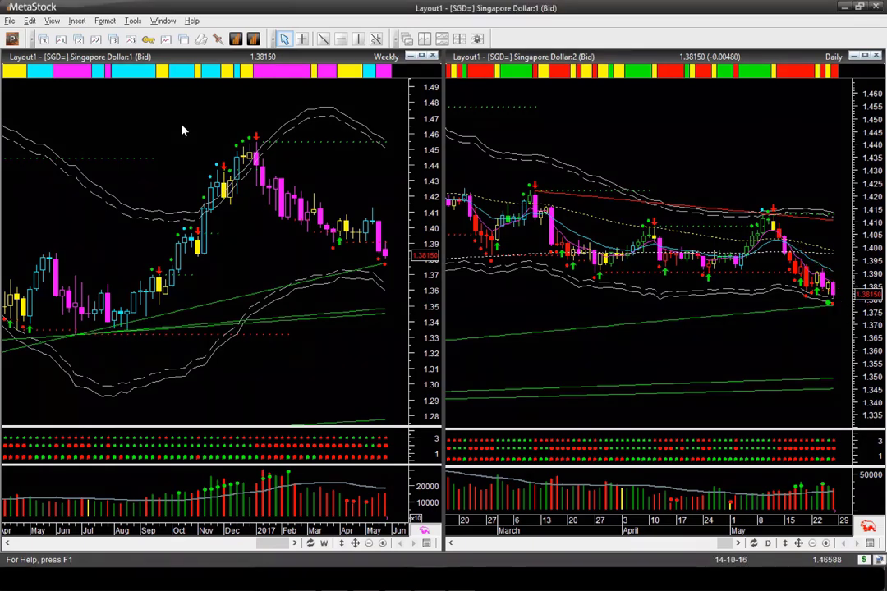
- Load the Australian Dollar and draw descending yellow arrows along the daily lower highs toward 0.7446
key("Page_Down")
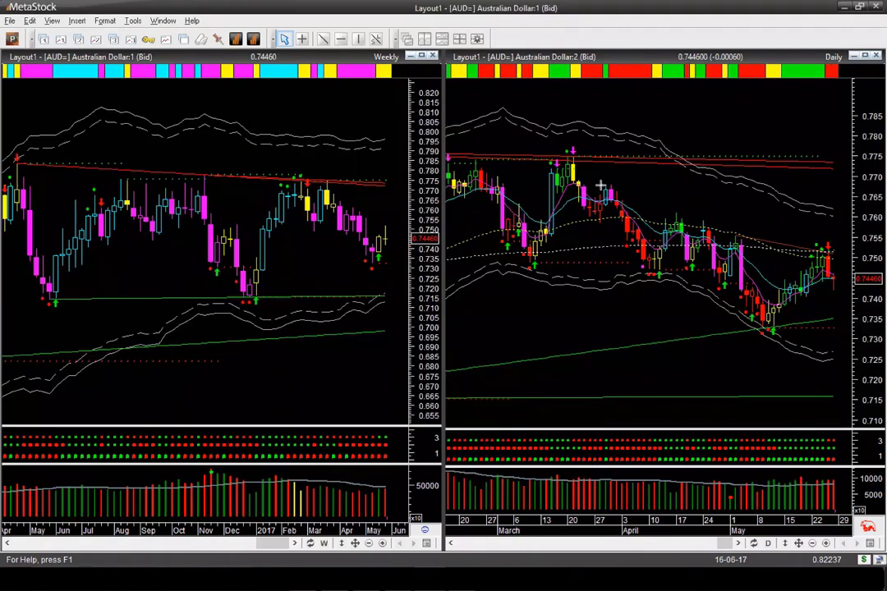
mouse_move(604, 187)
left_mouse_down()
mouse_move(729, 232)
mouse_move(809, 210)
mouse_move(821, 267)
left_mouse_up()
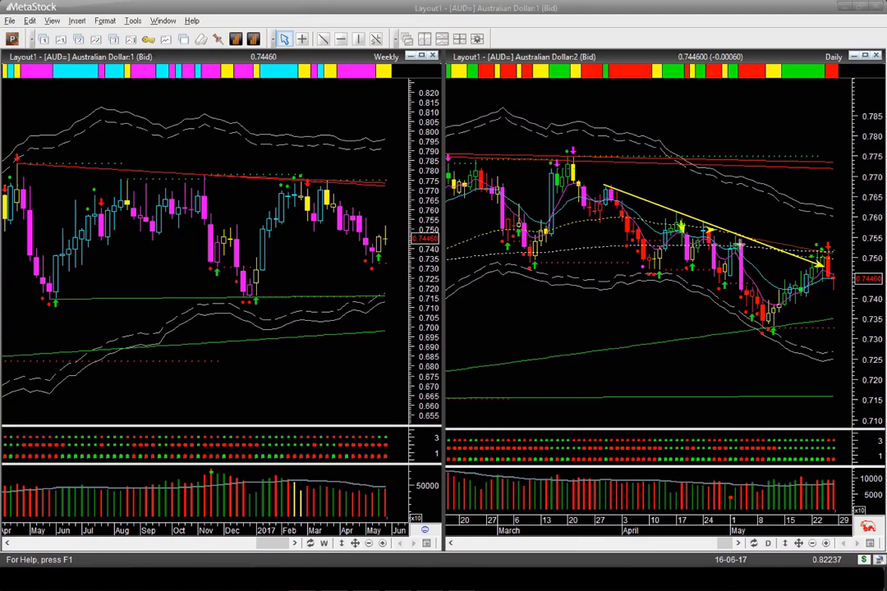
left_click_drag(739, 242, 747, 253)
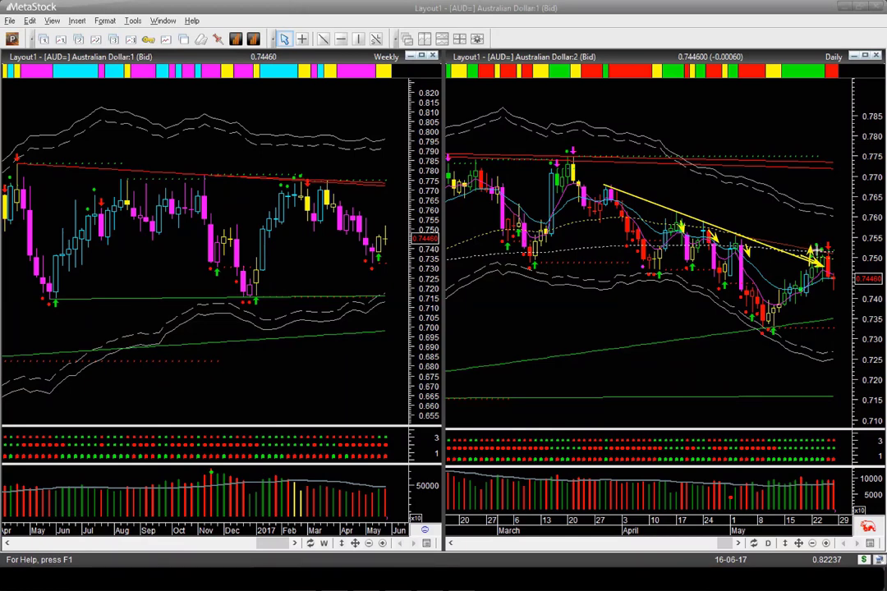
mouse_move(816, 248)
left_mouse_down()
mouse_move(842, 280)
mouse_move(852, 264)
left_mouse_up()
left_click_drag(610, 191, 822, 267)
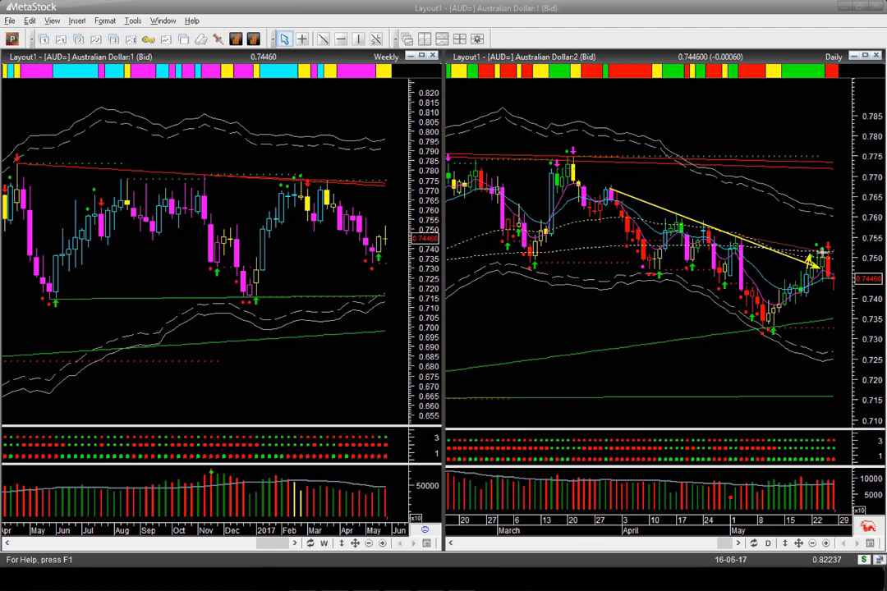
left_click_drag(828, 254, 849, 277)
- Try two arrows at the latest weekly candle, then undo them
left_click_drag(391, 224, 394, 241)
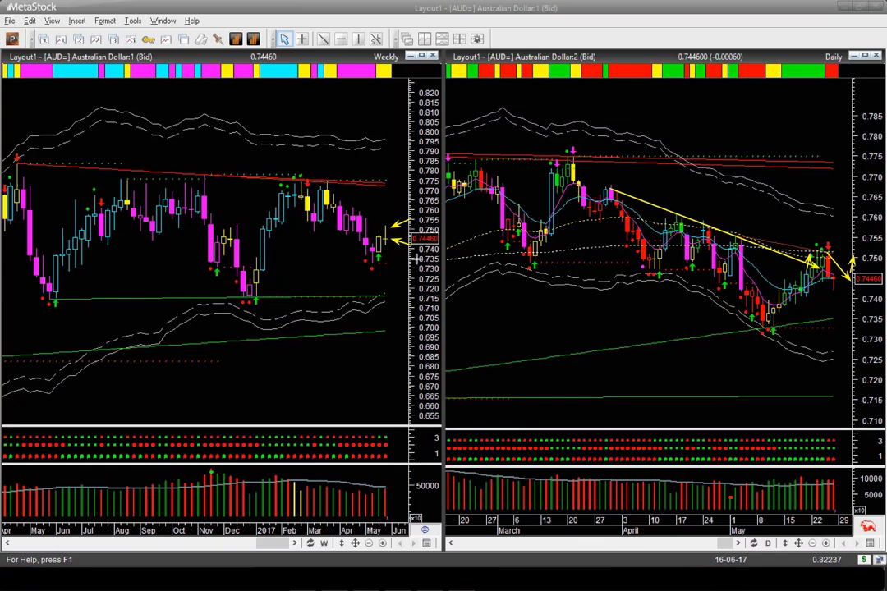
left_click_drag(404, 259, 386, 245)
key("ctrl+z")
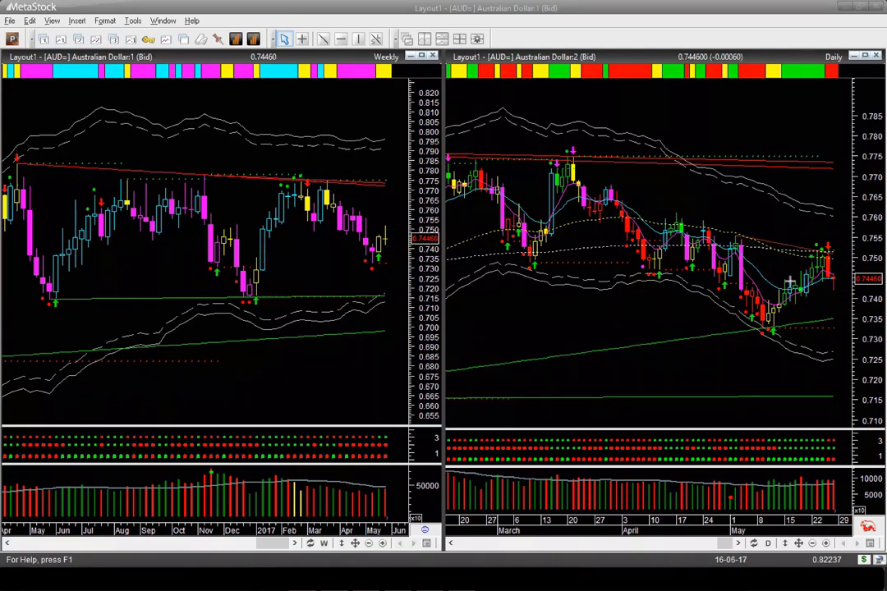
- Redraw the daily lower-highs arrow and place stacked arrows at the latest daily and weekly bars
left_click_drag(690, 220, 810, 259)
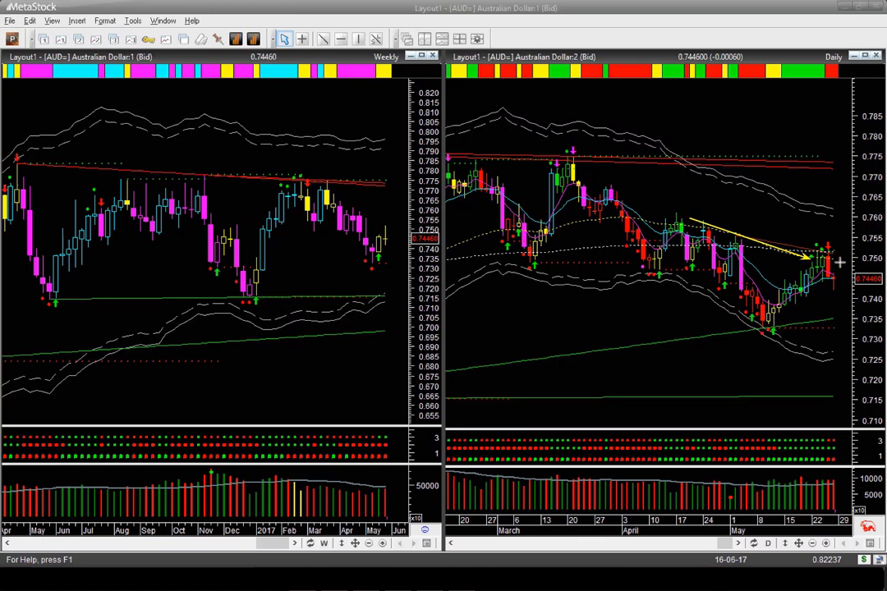
left_click_drag(843, 254, 833, 263)
left_click_drag(844, 233, 831, 252)
left_click(394, 233)
left_click(835, 231)
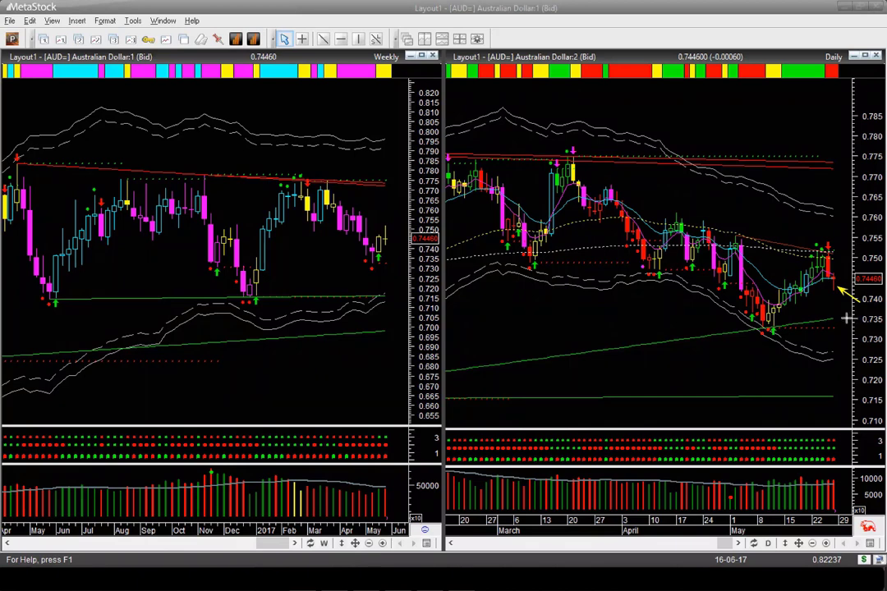
left_click(840, 278)
- Clear the arrows and switch both charts to the British Pound
left_click(393, 237)
key("Escape")
key("Page_Down")
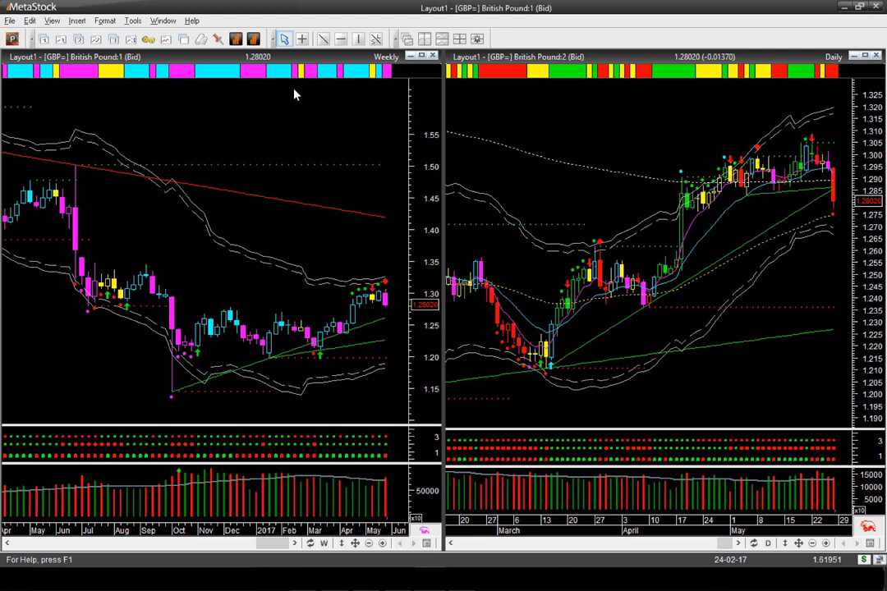
- Draw yellow arrows on the GBP daily chart at the May highs, sideways candles and latest candle
left_click_drag(711, 175, 804, 173)
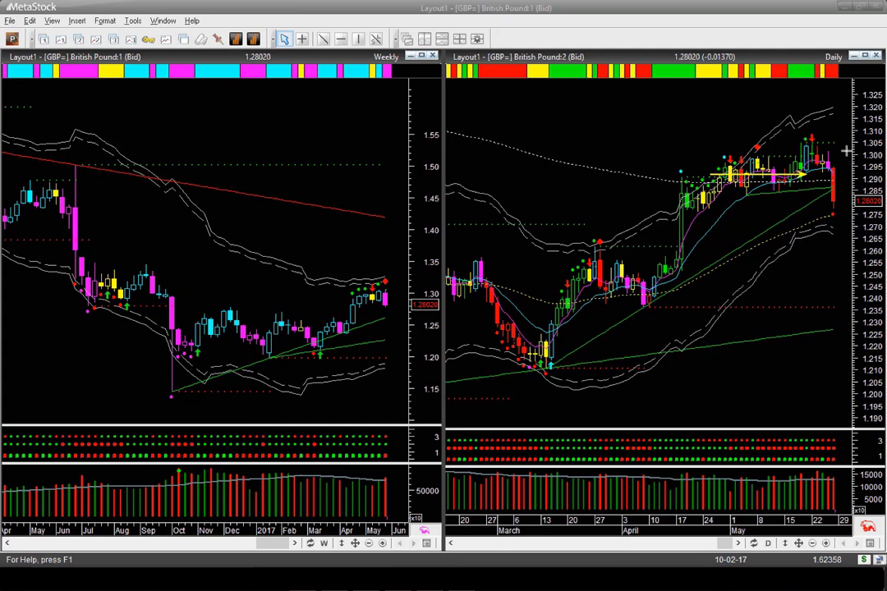
left_click_drag(845, 151, 838, 171)
mouse_move(762, 195)
left_mouse_down()
mouse_move(795, 188)
mouse_move(808, 213)
mouse_move(819, 204)
mouse_move(809, 223)
mouse_move(838, 216)
left_mouse_up()
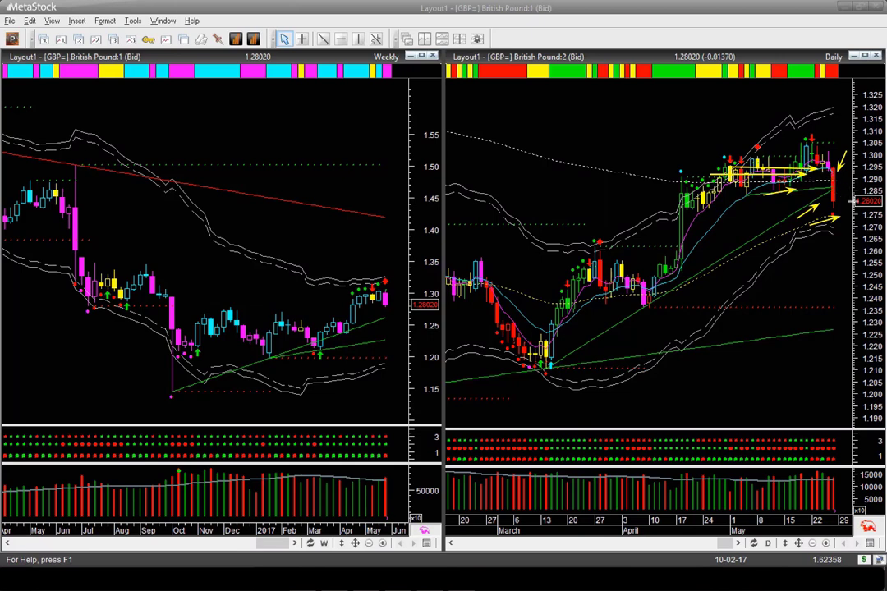
left_click_drag(754, 155, 810, 156)
left_click_drag(831, 115, 815, 132)
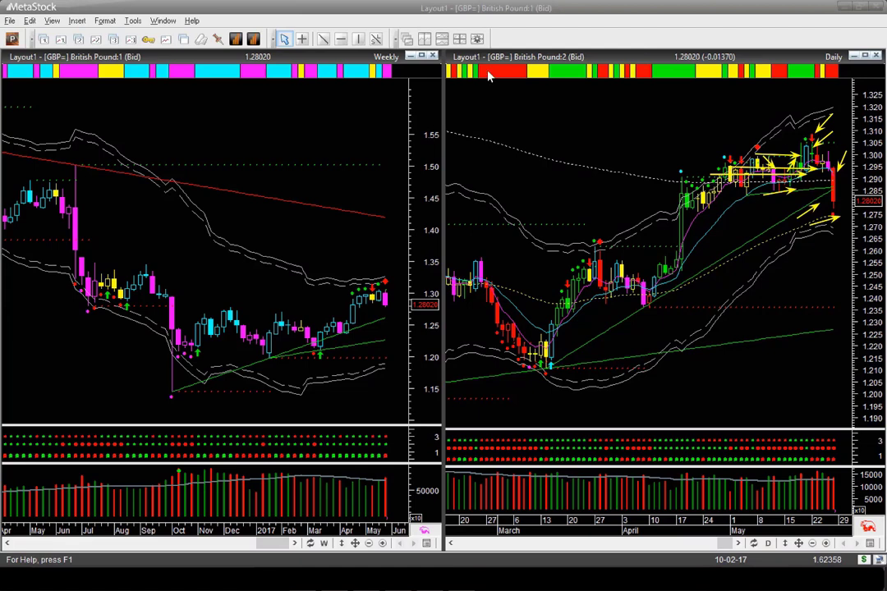
- Clear old arrows and point new ones at the latest daily and weekly GBP candles
key("Escape")
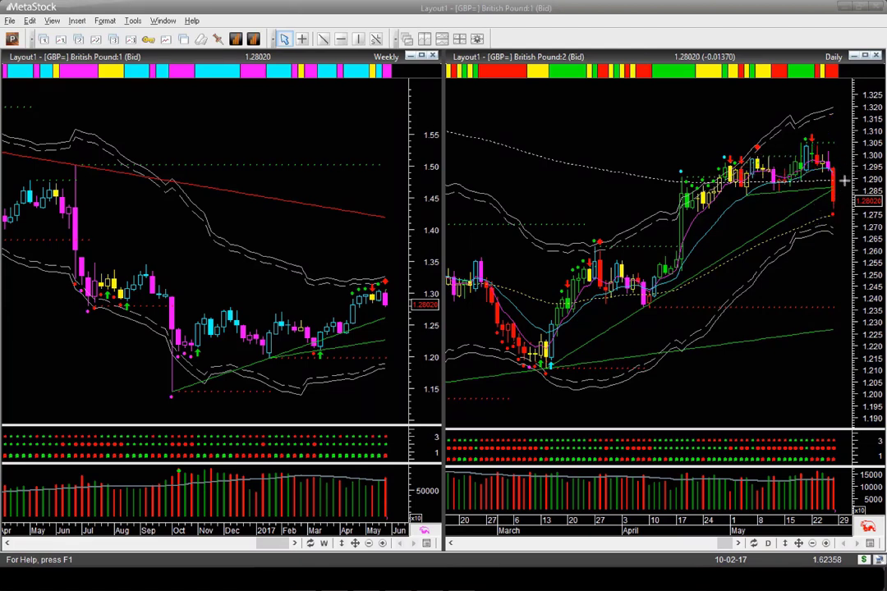
left_click_drag(851, 174, 839, 187)
left_click_drag(406, 256, 394, 273)
left_click_drag(408, 287, 394, 298)
- Add arrows showing the expected further daily drop, then clear all arrows
left_click_drag(825, 210, 844, 265)
left_click_drag(847, 186, 871, 220)
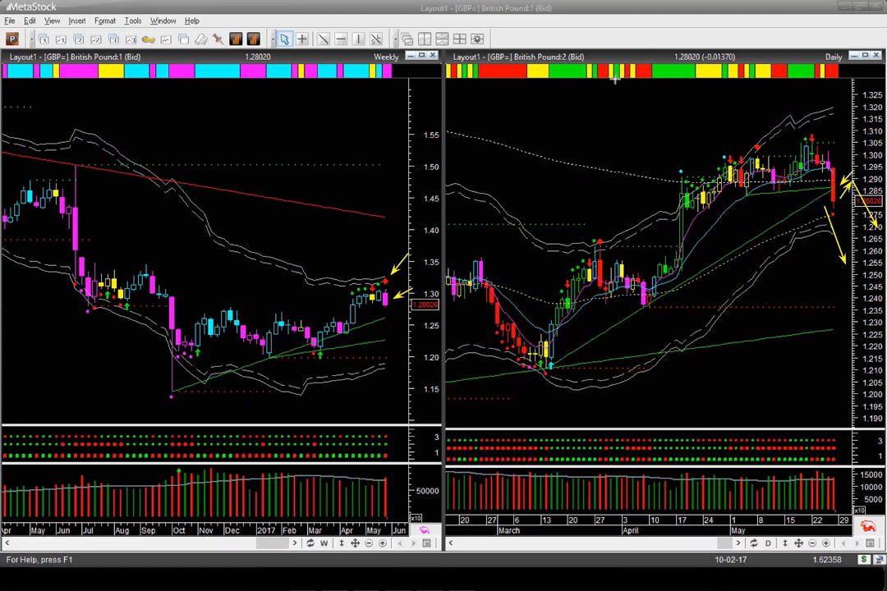
key("Escape")
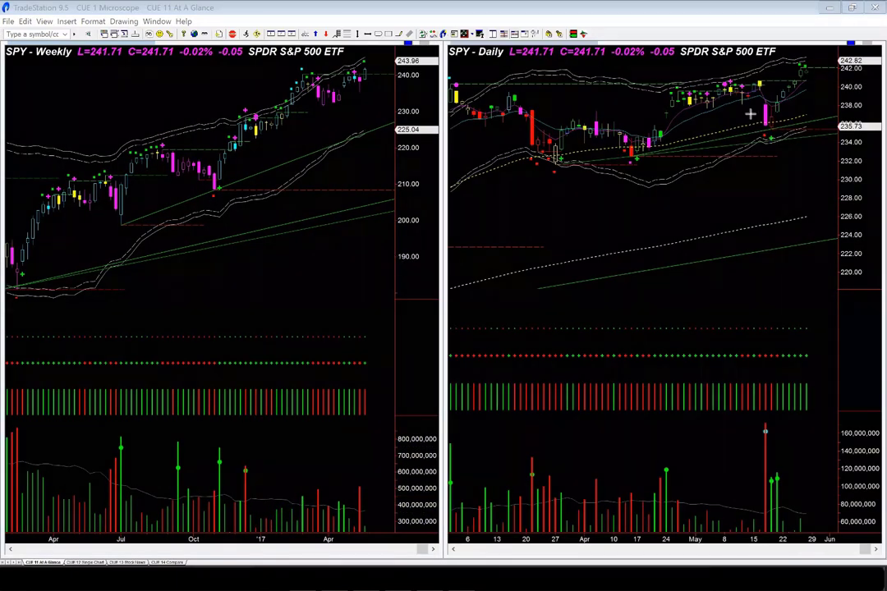
- Draw yellow arrows at the SPY daily rebound and highs, then delete them
mouse_move(787, 109)
left_mouse_down()
mouse_move(803, 89)
mouse_move(760, 115)
mouse_move(765, 129)
left_mouse_up()
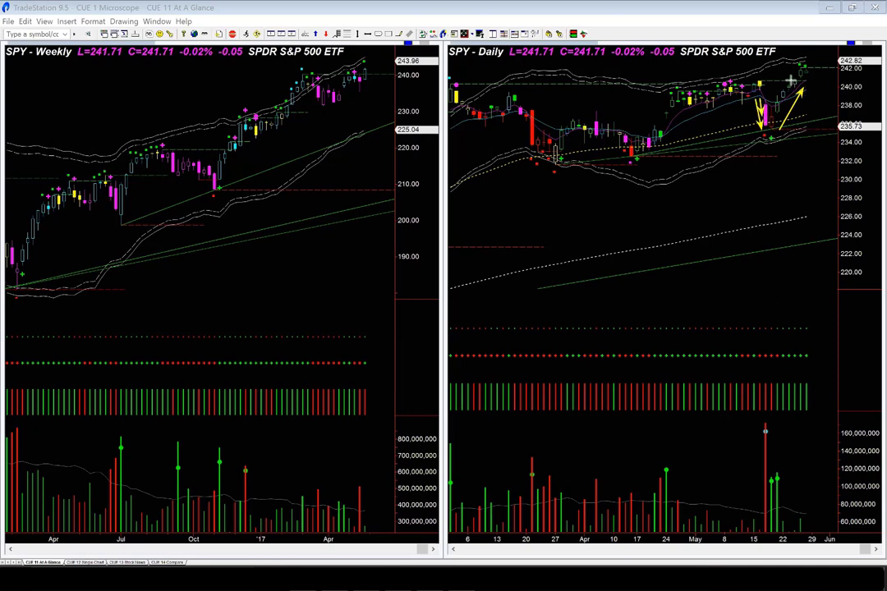
mouse_move(789, 82)
left_mouse_down()
mouse_move(798, 69)
mouse_move(793, 78)
left_mouse_up()
key("Delete")
- Point yellow arrows at the SPY weekly chart's latest bars and new high
left_click_drag(391, 118, 371, 82)
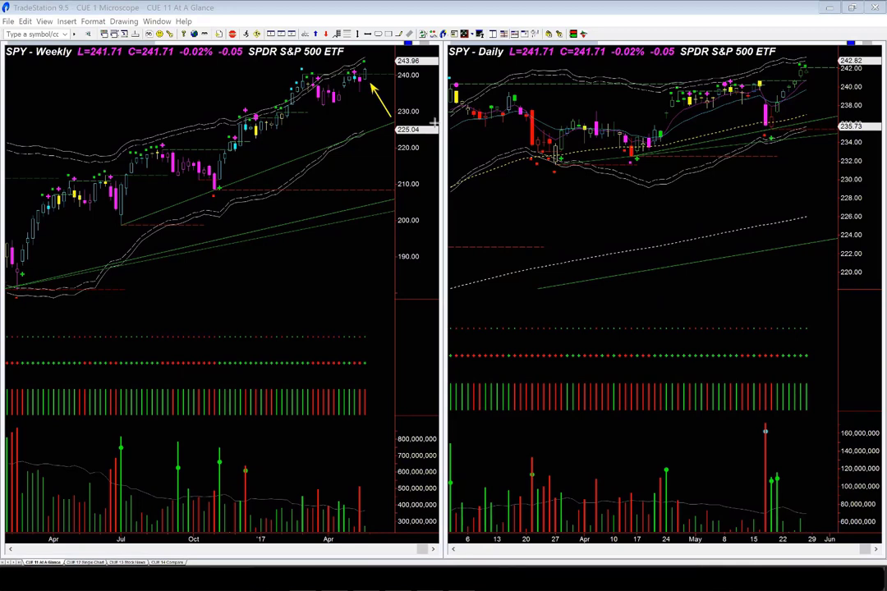
left_click(337, 66)
left_click_drag(347, 65, 363, 61)
- Add arrows at the daily chart's latest high and bars, plus one at the weekly bars near 240
left_click_drag(837, 57, 813, 61)
left_click_drag(798, 62, 809, 59)
left_click_drag(810, 71, 817, 79)
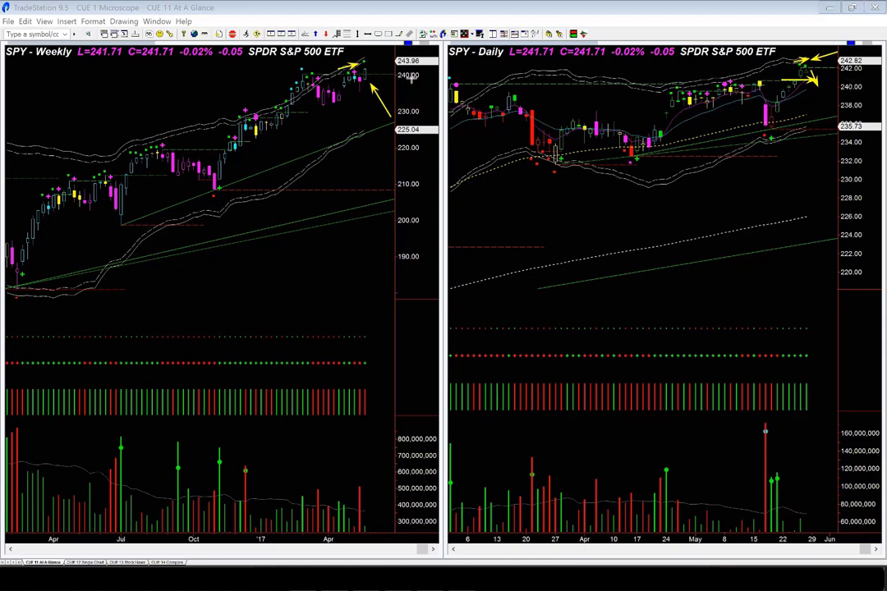
left_click_drag(411, 76, 376, 72)
mouse_move(828, 90)
left_mouse_down()
mouse_move(809, 76)
mouse_move(813, 63)
mouse_move(822, 71)
left_mouse_up()
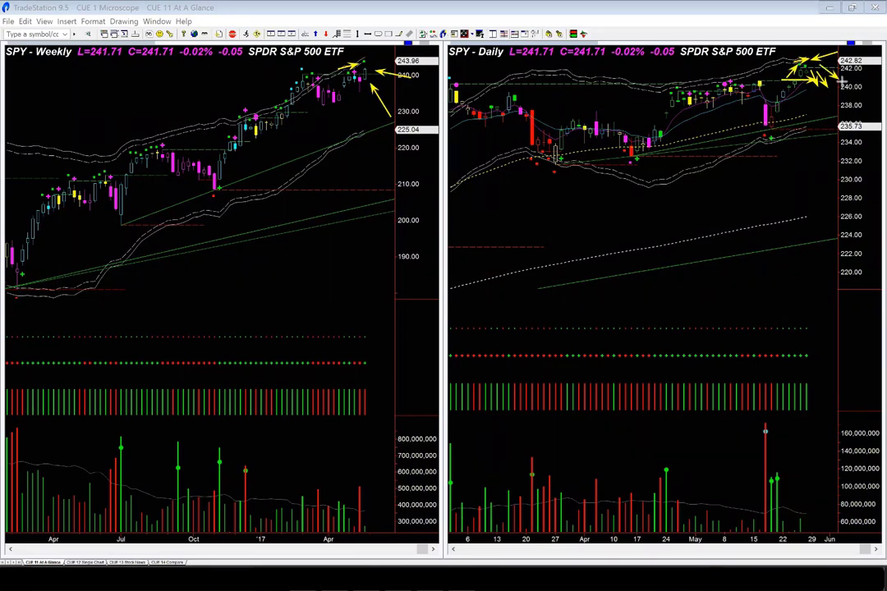
- Clear the arrows, draw rising lines along the daily rebound, and hatch a box over daily volume
key("Escape")
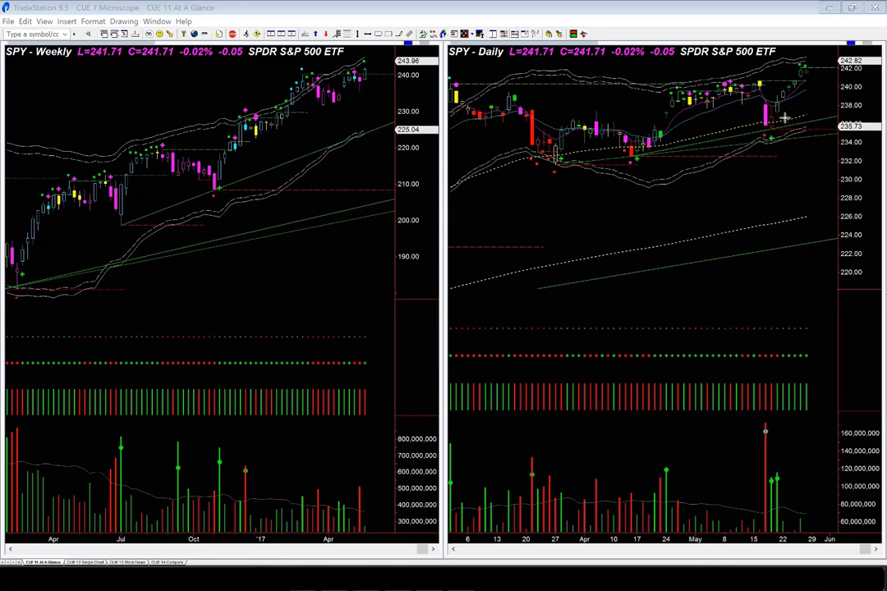
left_click_drag(779, 124, 810, 76)
left_click_drag(819, 531, 772, 499)
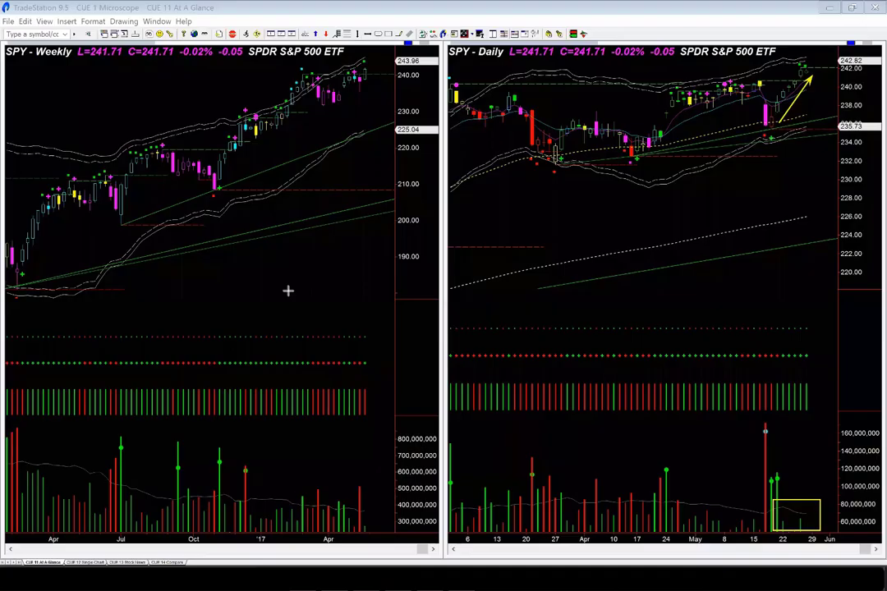
left_click_drag(823, 490, 794, 529)
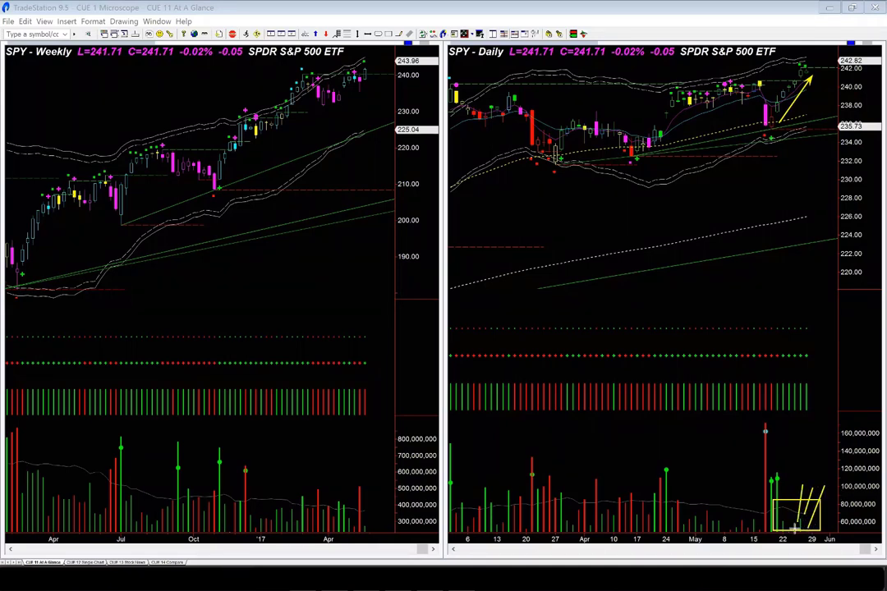
left_click_drag(793, 484, 785, 529)
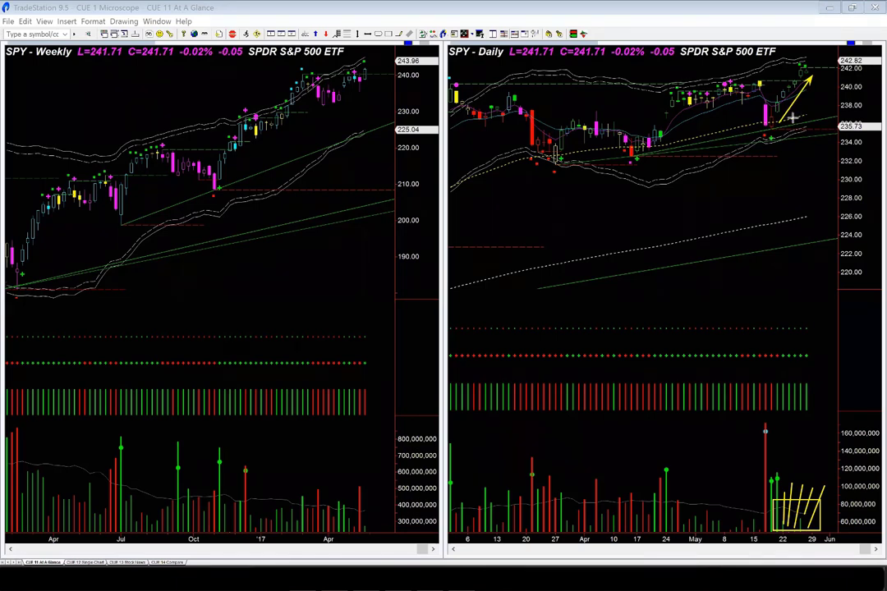
left_click_drag(792, 118, 821, 76)
- Mark the latest and tall red weekly volume bars with yellow lines, plus another daily rebound trendline
left_click_drag(366, 521, 384, 481)
left_click_drag(334, 462, 359, 486)
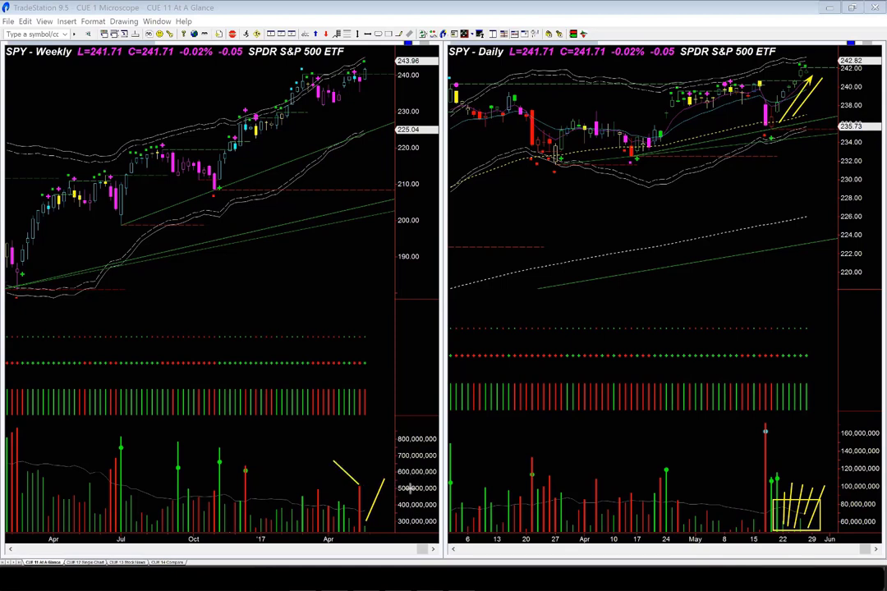
left_click_drag(382, 510, 368, 524)
left_click_drag(763, 123, 793, 63)
left_click_drag(387, 524, 368, 530)
- Clear the old drawings and load DIA into both charts
key("Escape")
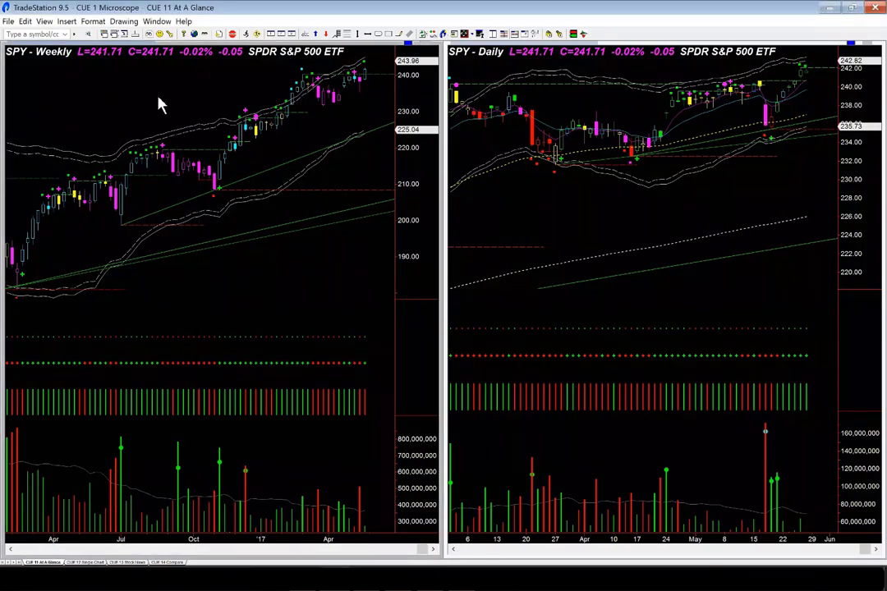
type("dia")
key("Return")
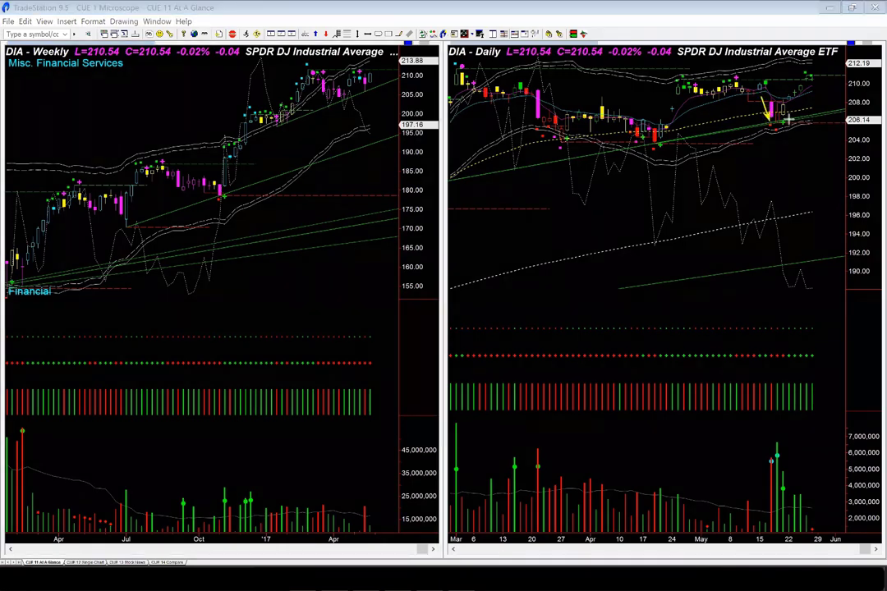
- Draw yellow arrows at DIA's daily rebound toward 210.54 and the daily and weekly highs
mouse_move(782, 122)
left_mouse_down()
mouse_move(809, 90)
mouse_move(782, 78)
mouse_move(796, 77)
left_mouse_up()
left_click_drag(829, 67, 811, 75)
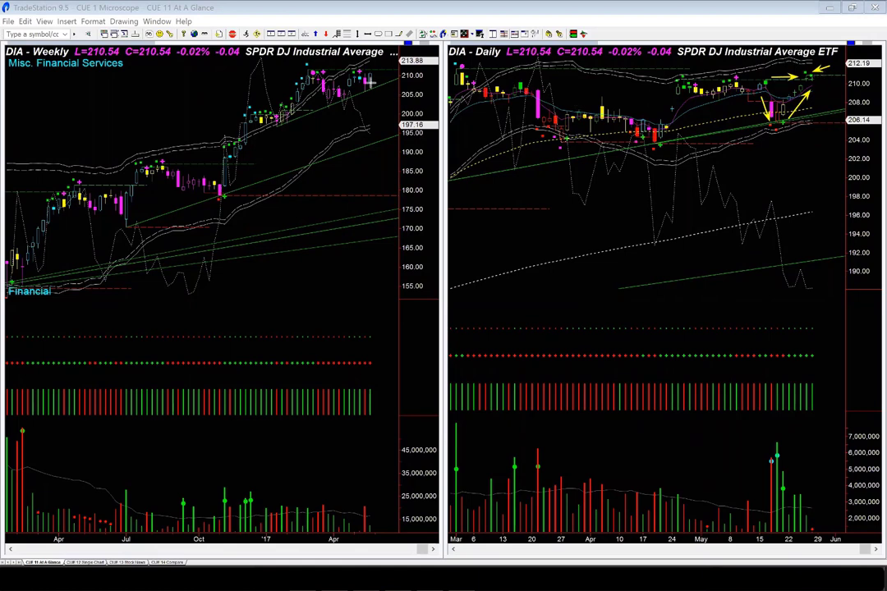
left_click_drag(358, 67, 372, 64)
left_click_drag(325, 71, 392, 67)
- Add yellow arrows at the latest daily and weekly DIA volume bars
left_click_drag(835, 462, 813, 521)
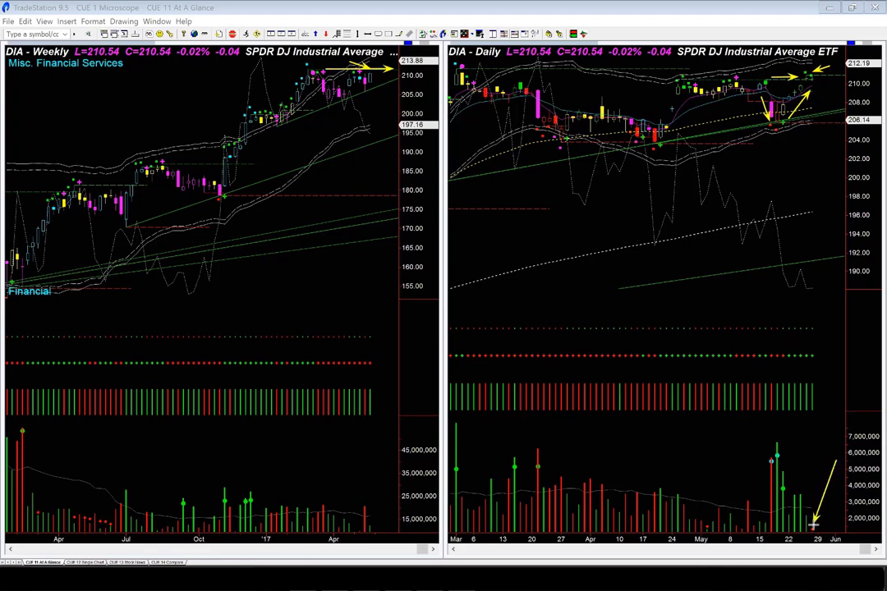
mouse_move(810, 473)
left_mouse_down()
mouse_move(800, 493)
mouse_move(795, 483)
mouse_move(790, 495)
left_mouse_up()
mouse_move(382, 481)
left_mouse_down()
mouse_move(369, 498)
mouse_move(374, 528)
left_mouse_up()
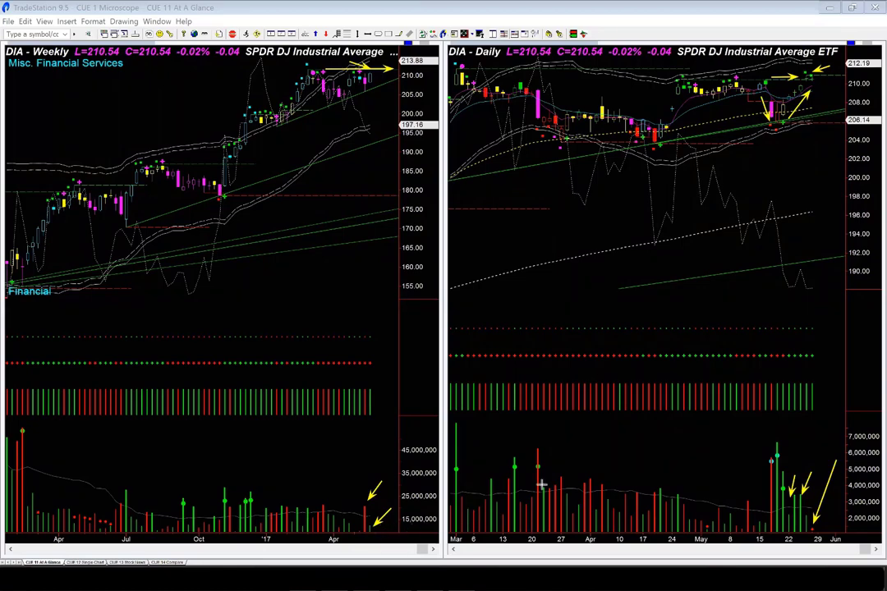
- Clear the arrows and load QQQ into the weekly and daily charts
key("Escape")
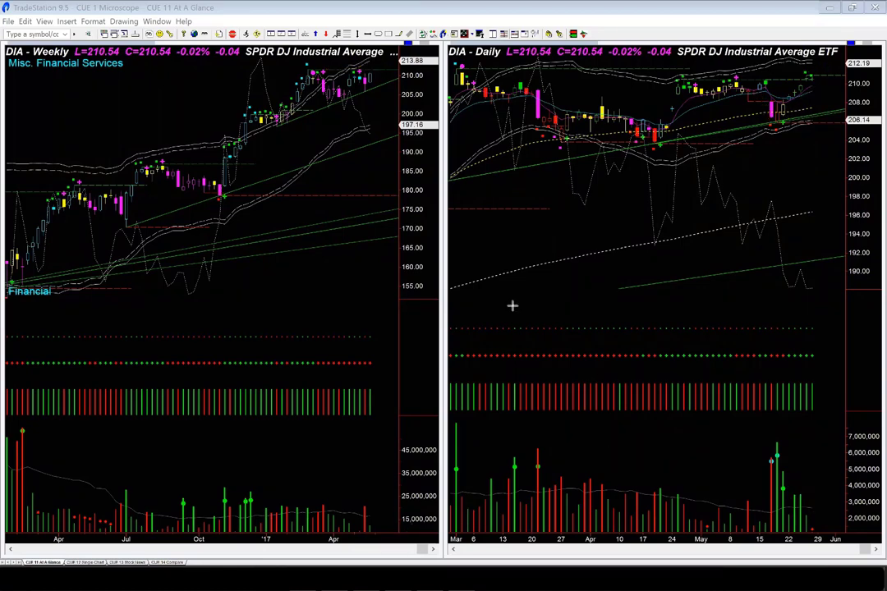
type("qqq")
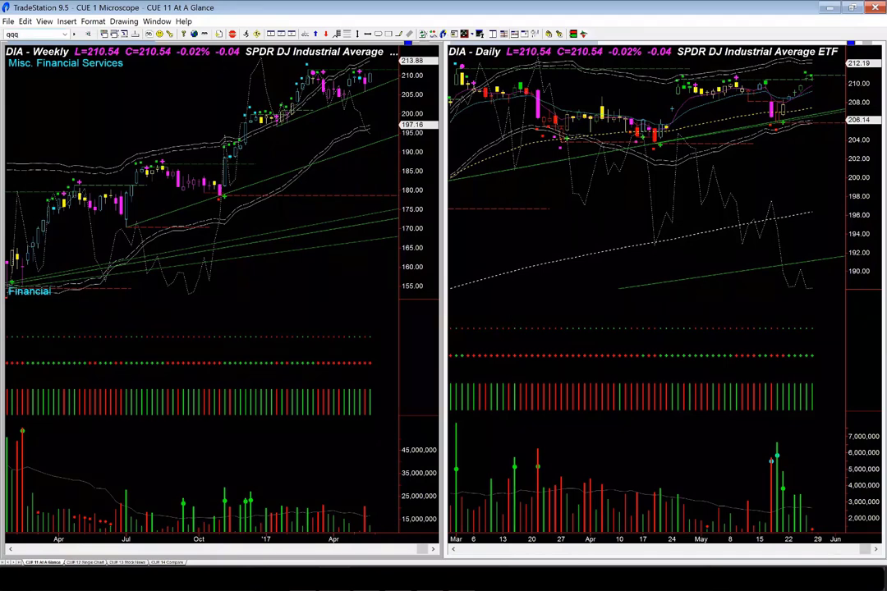
key("Return")
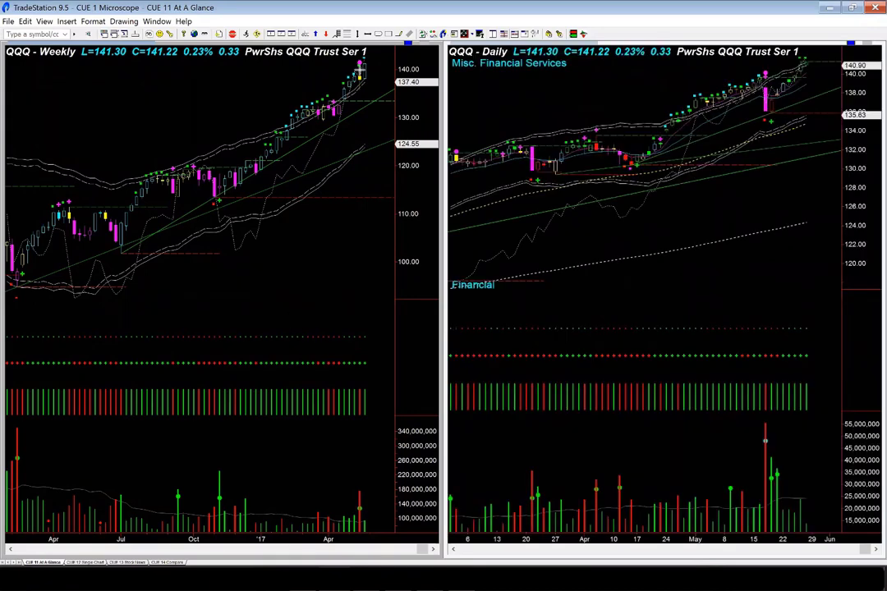
- Draw yellow arrows at QQQ's weekly highs, daily pullback and rebound, and weekly volume bars
mouse_move(278, 90)
left_mouse_down()
mouse_move(364, 69)
mouse_move(355, 63)
left_mouse_up()
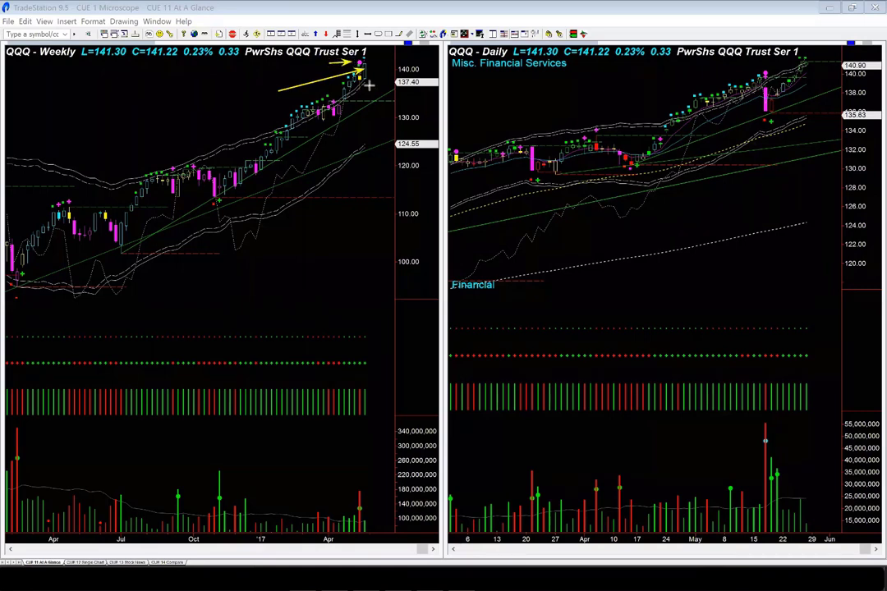
left_click_drag(356, 109, 368, 76)
left_click_drag(753, 96, 764, 120)
left_click_drag(733, 69, 763, 74)
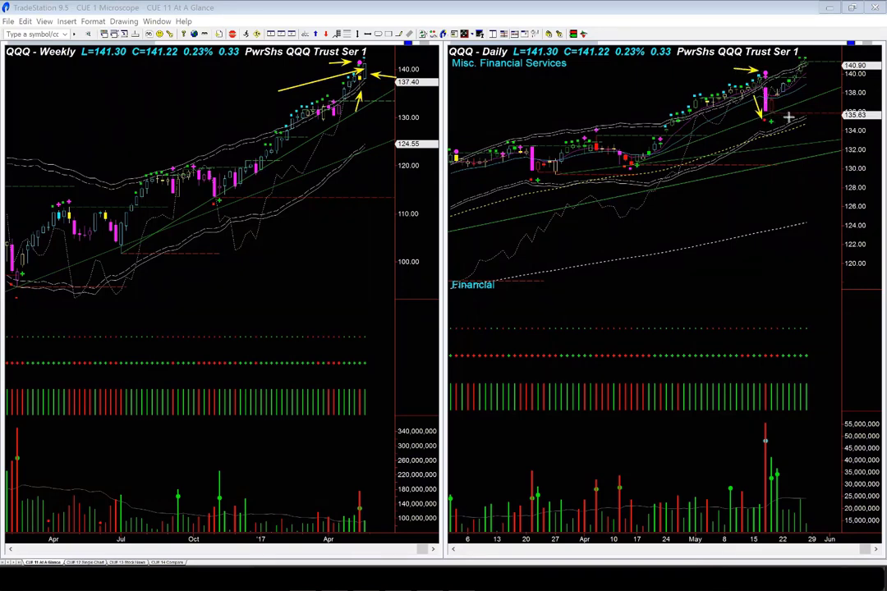
mouse_move(772, 120)
left_mouse_down()
mouse_move(822, 62)
mouse_move(813, 58)
left_mouse_up()
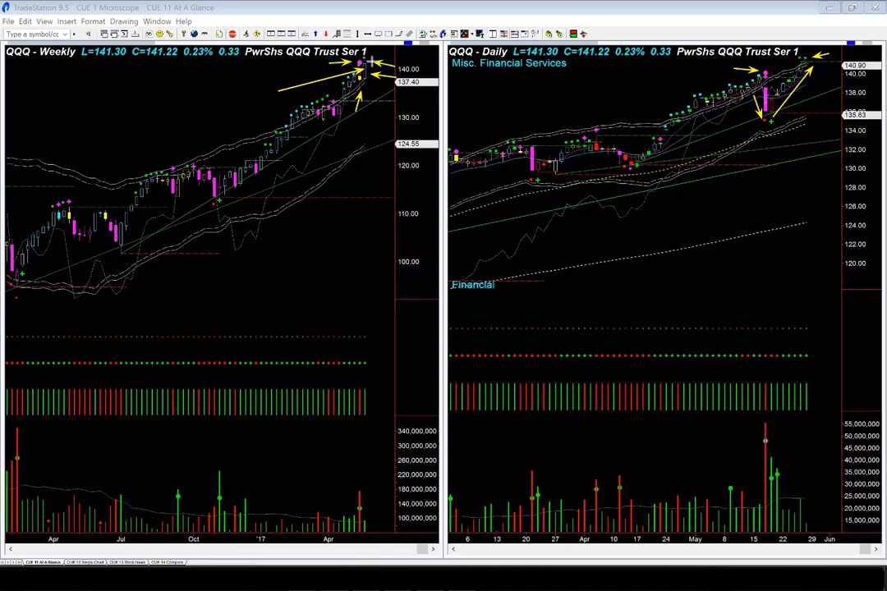
left_click_drag(375, 462, 367, 510)
left_click_drag(331, 473, 356, 497)
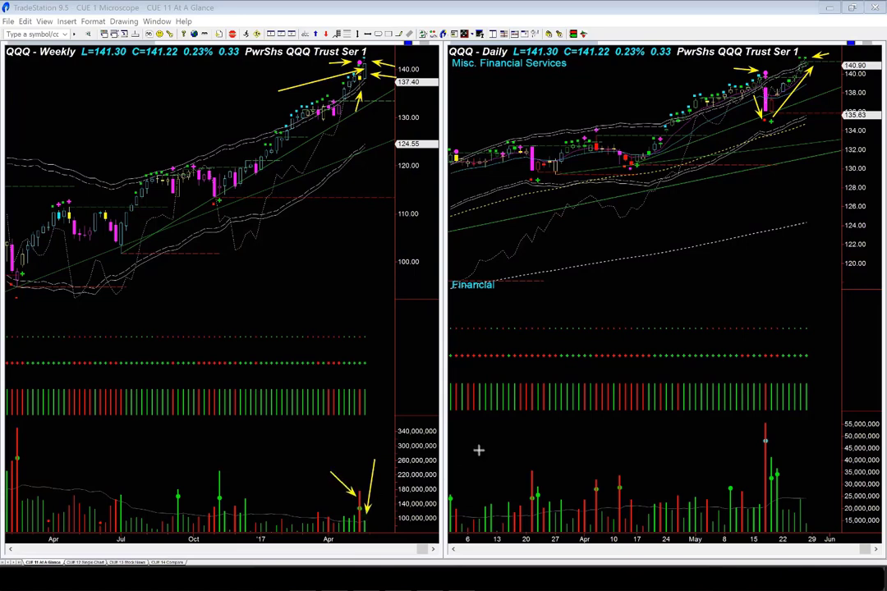
- Replace the old marks with uptrend arrows on both QQQ charts and a down arrow past the daily end
key("Escape")
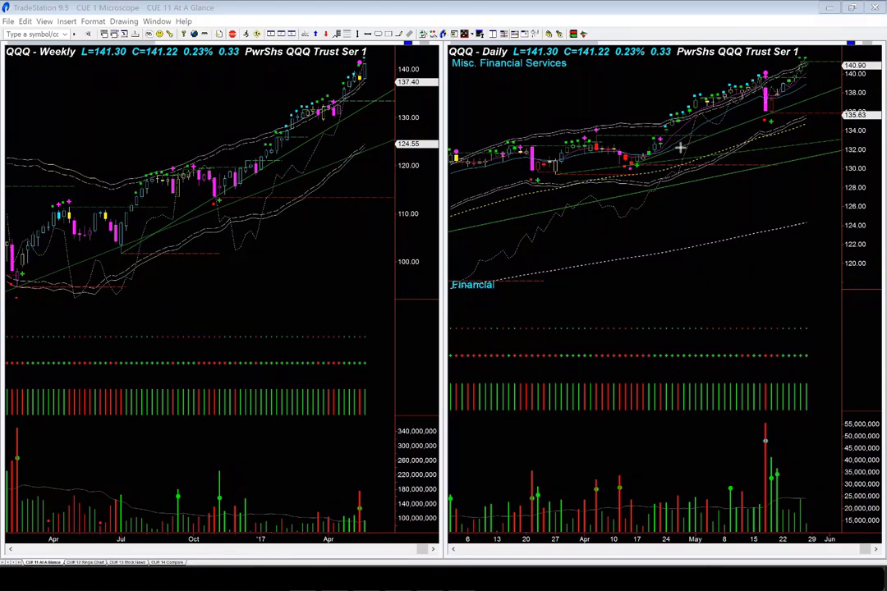
left_click_drag(675, 153, 810, 100)
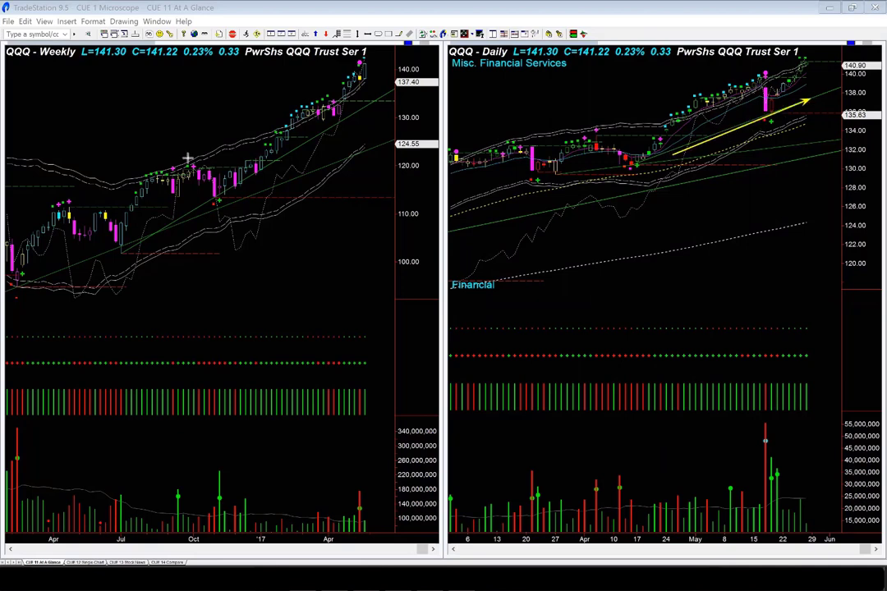
left_click_drag(264, 169, 371, 102)
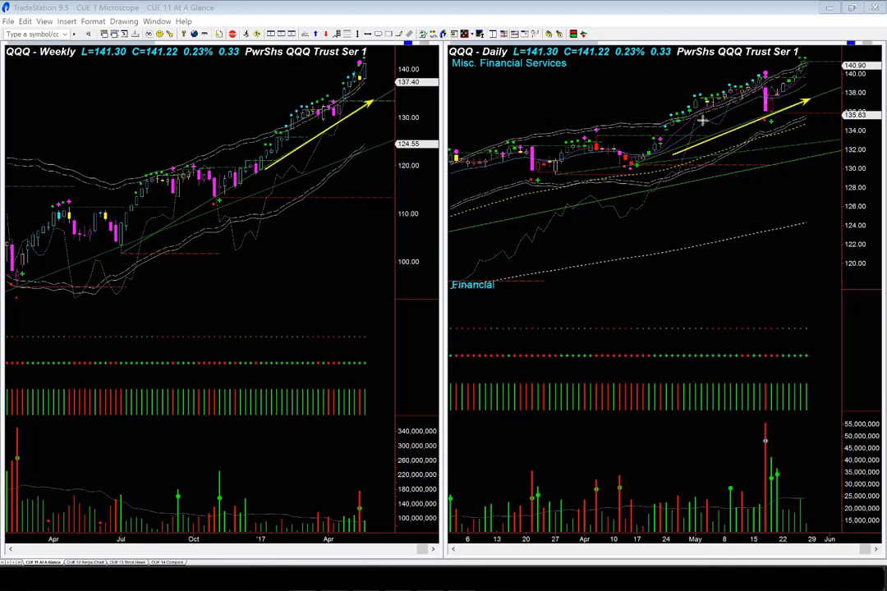
left_click_drag(806, 69, 836, 107)
- Point yellow arrows at the Nasdaq and NYSE titles, the Weekly label, and the NewHL and UpDnVol labels
key("Escape")
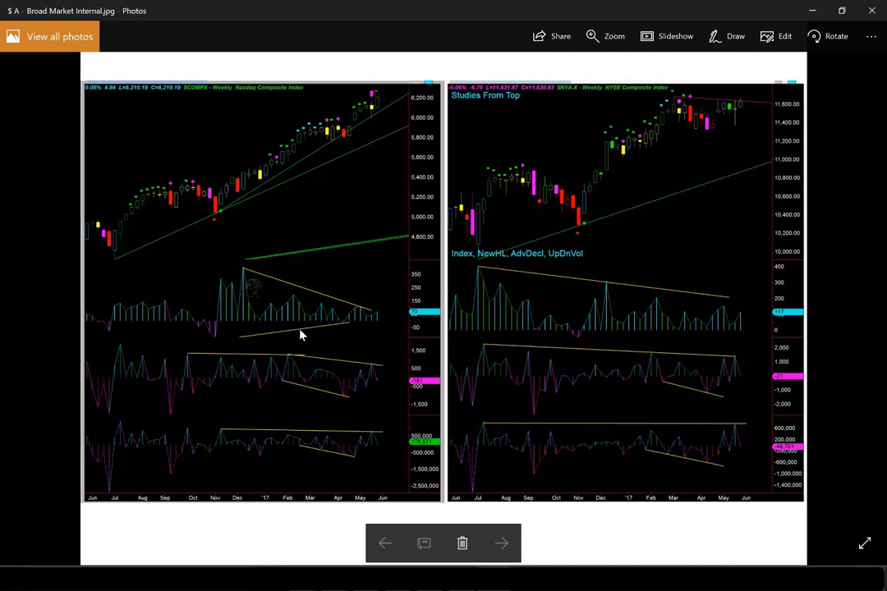
left_click_drag(253, 97, 205, 123)
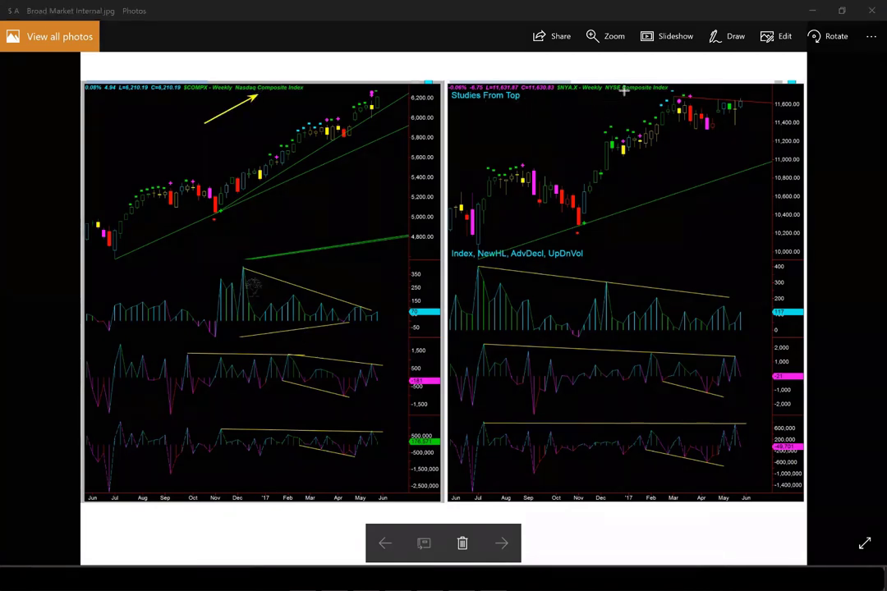
left_click_drag(624, 92, 575, 104)
left_click_drag(212, 102, 230, 92)
mouse_move(504, 220)
left_mouse_down()
mouse_move(495, 246)
mouse_move(528, 246)
left_mouse_up()
left_click_drag(586, 246, 601, 241)
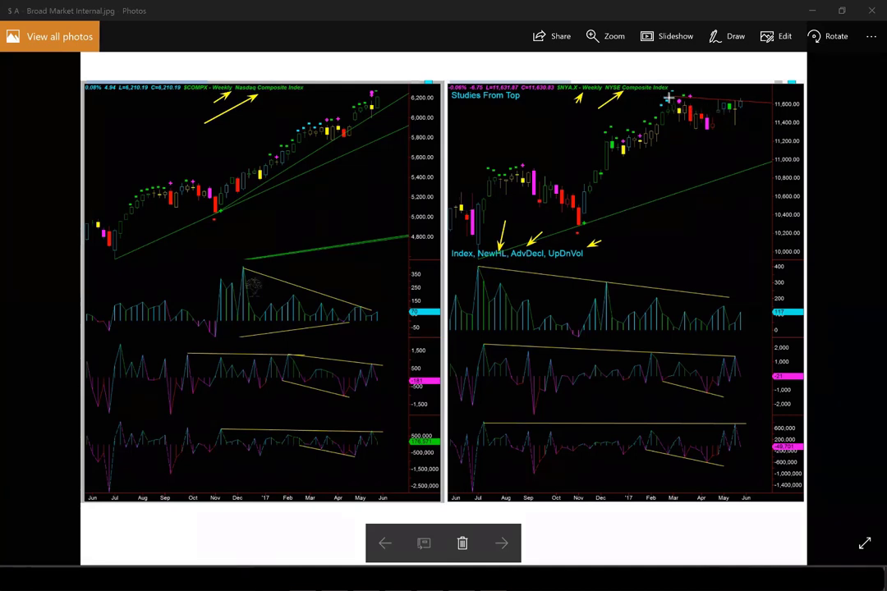
- Box the recent candles on the NYSE and Nasdaq price charts, with arrows along the NYSE box
left_click_drag(668, 97, 696, 119)
left_click_drag(753, 129, 760, 130)
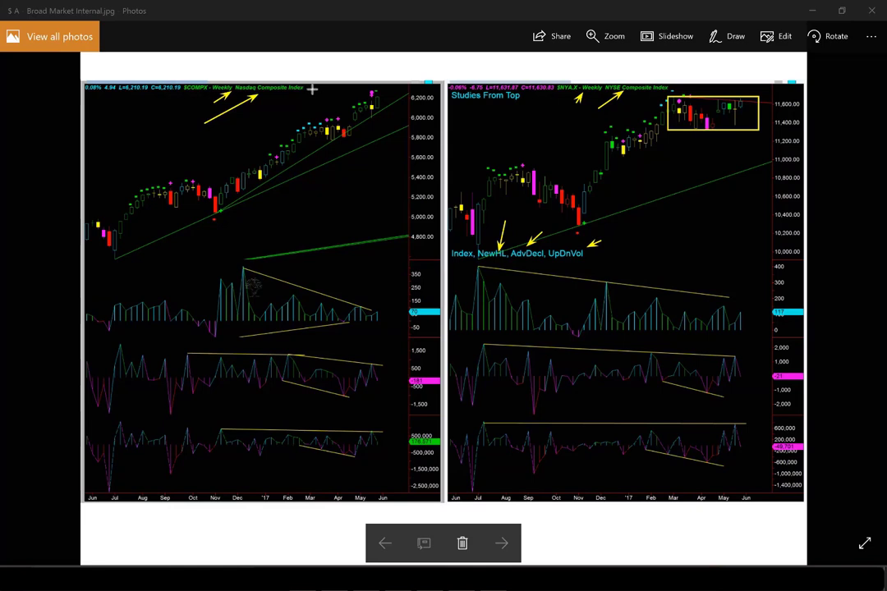
mouse_move(312, 89)
left_mouse_down()
mouse_move(382, 145)
mouse_move(401, 144)
left_mouse_up()
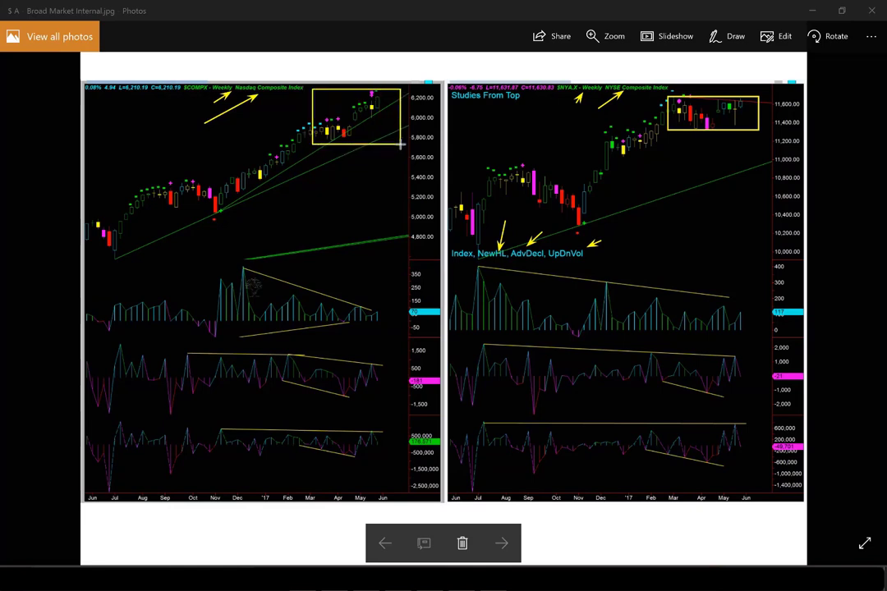
left_click_drag(707, 93, 776, 99)
left_click_drag(776, 126, 749, 109)
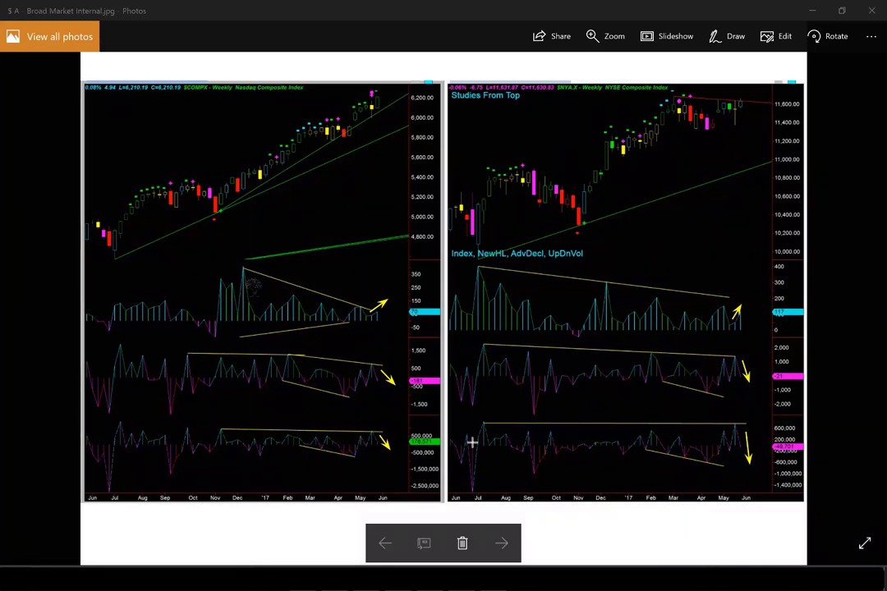
- Stamp up arrows on both NewHL panes and down arrows on the AdvDecl and UpDnVol panes
left_click(751, 310)
left_click(393, 308)
left_click(398, 378)
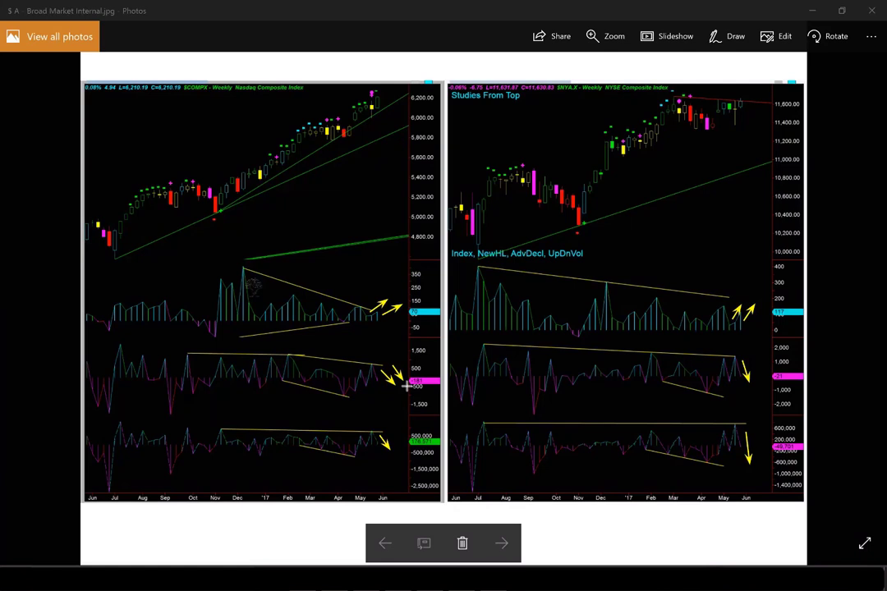
left_click(390, 438)
left_click(755, 377)
left_click(751, 432)
left_click(756, 450)
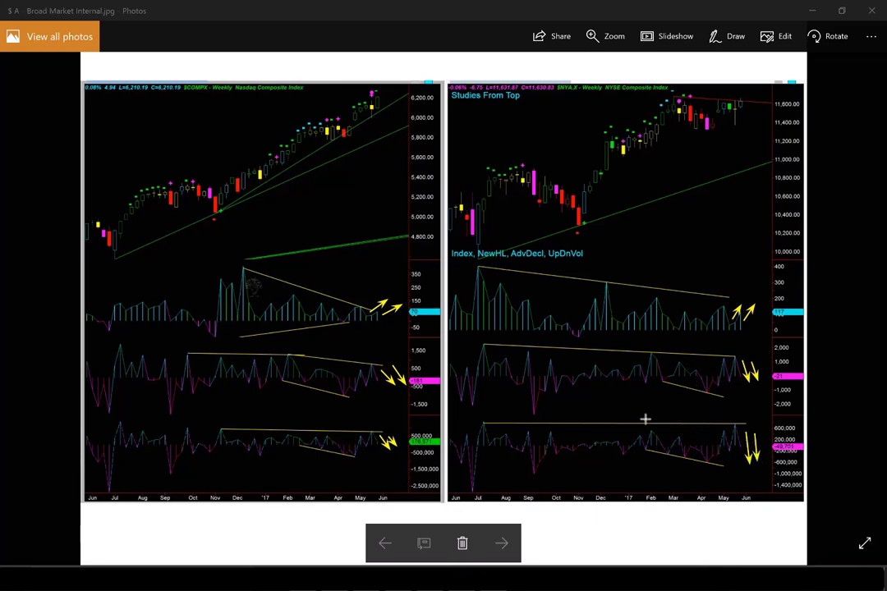
- Draw arrows at the NYSE AdvDecl and UpDnVol lines, the Nasdaq uptrend, and remaining indicator panes
left_click_drag(640, 411, 678, 425)
left_click_drag(670, 344, 698, 358)
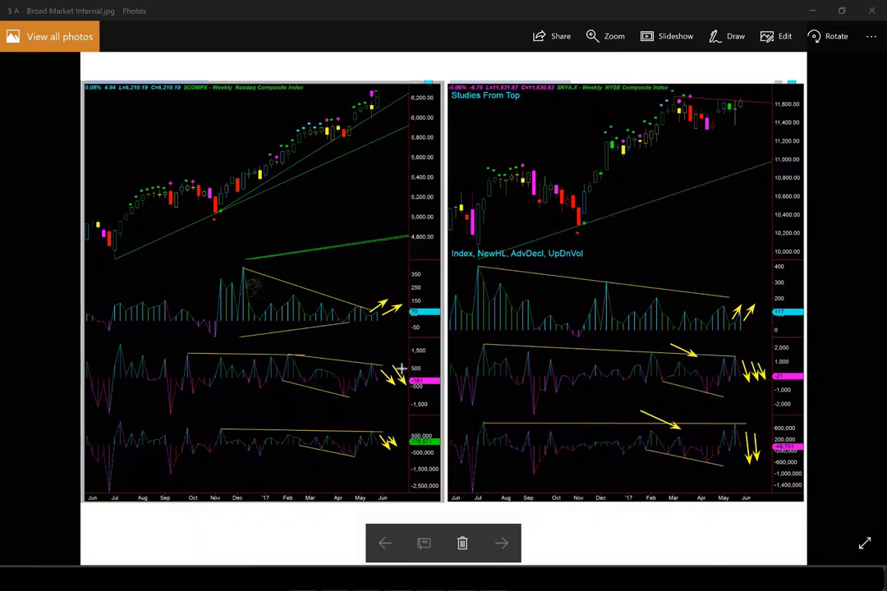
left_click_drag(401, 368, 422, 387)
left_click_drag(397, 437, 411, 454)
left_click_drag(759, 435, 768, 460)
left_click_drag(359, 127, 402, 104)
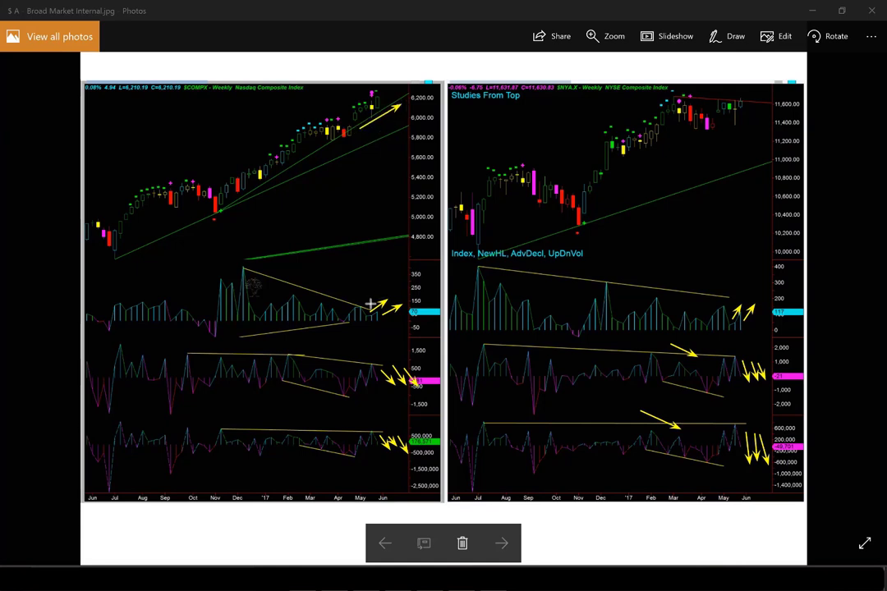
left_click_drag(371, 305, 387, 294)
left_click_drag(758, 322, 767, 304)
- Clear the arrows, move to Sector Performance.jpg, and mark the Utilities 5 Days bar with an arrow
key("e")
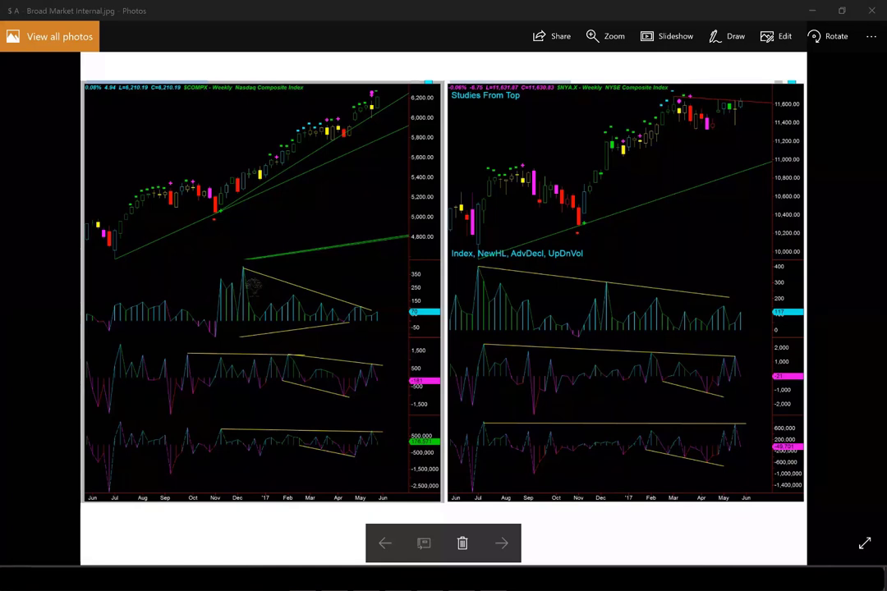
key("Right")
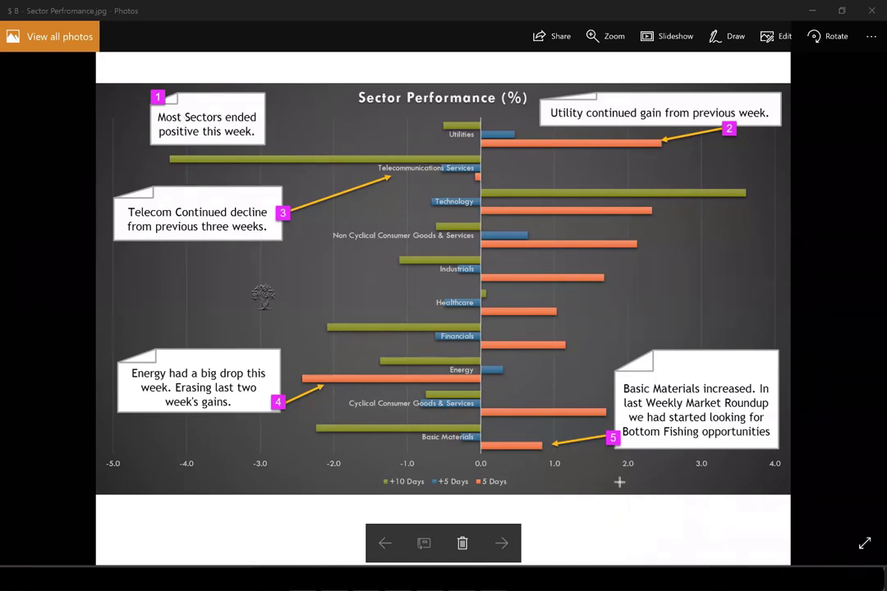
left_click_drag(619, 169, 583, 150)
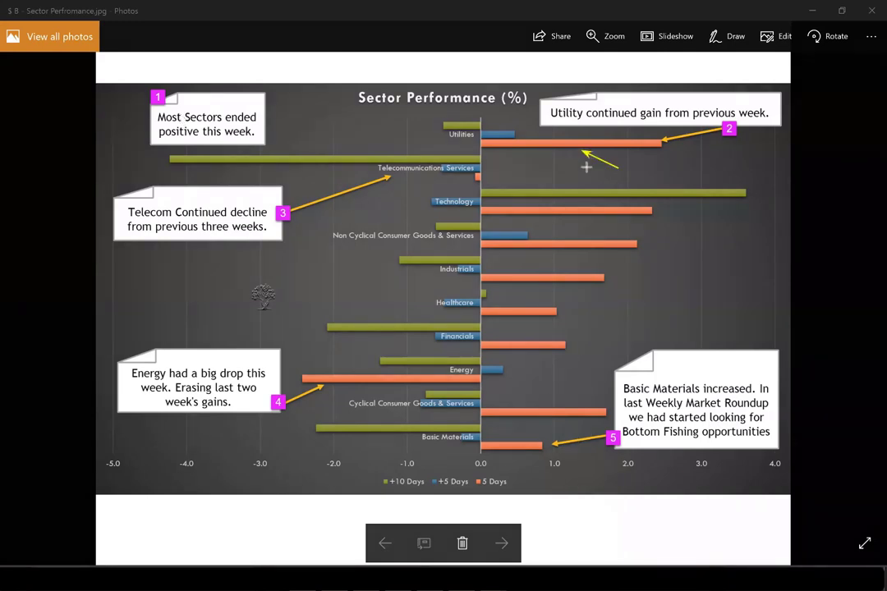
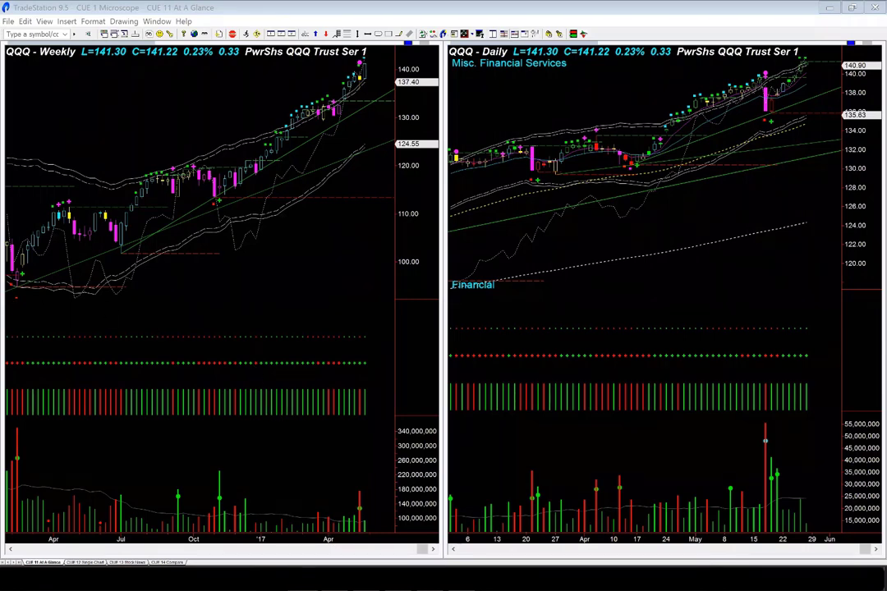
- Switch from the TradeStation QQQ charts to the Superior Profit Sector Analysis page
key("alt+Tab")
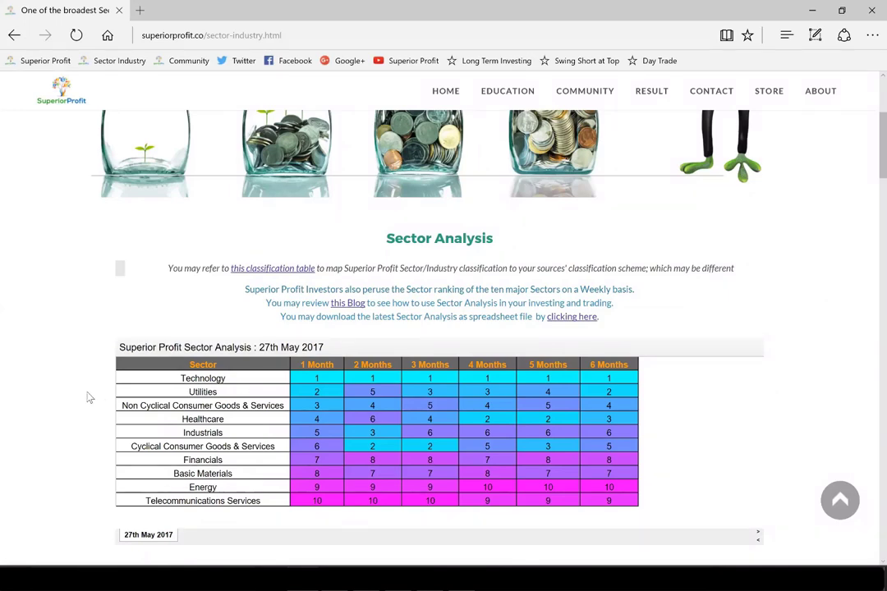
- Search the page for 'distill' to find Distillers & Vintners at rank 6, then bring Eikon forward
scroll(341, 459, "down", 3)
key("ctrl+f")
type("di")
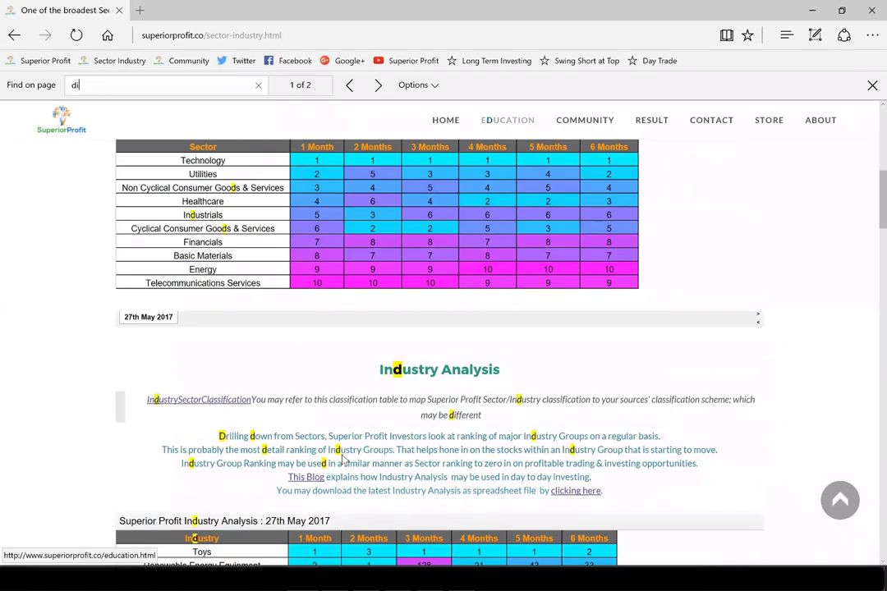
type("still")
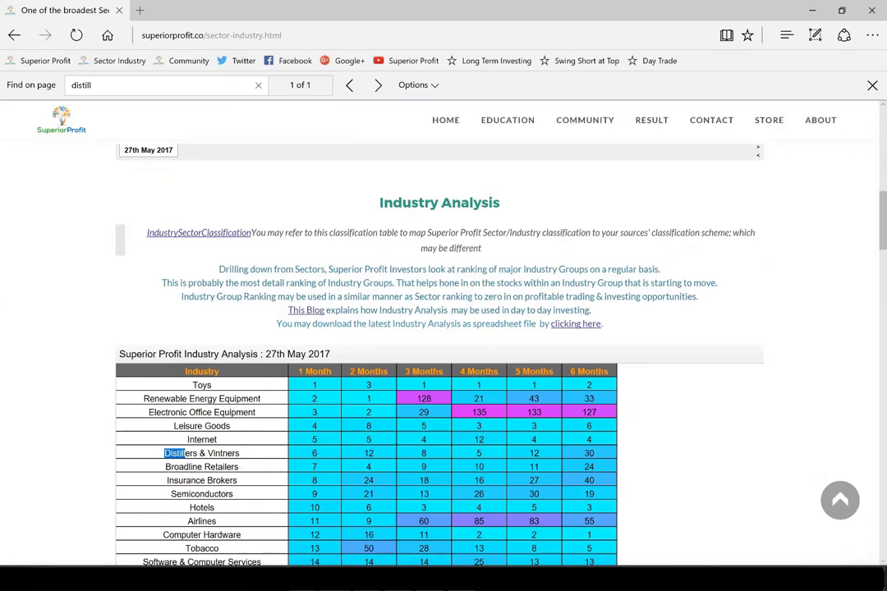
left_click(397, 514)
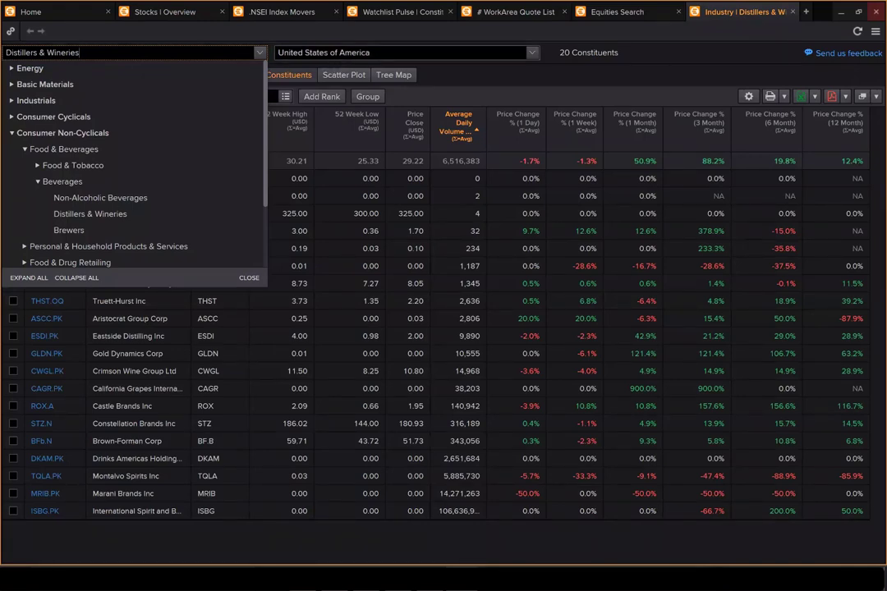
- Outline the '20 Constituents' count and the near-zero average daily volumes in orange
left_click(371, 52)
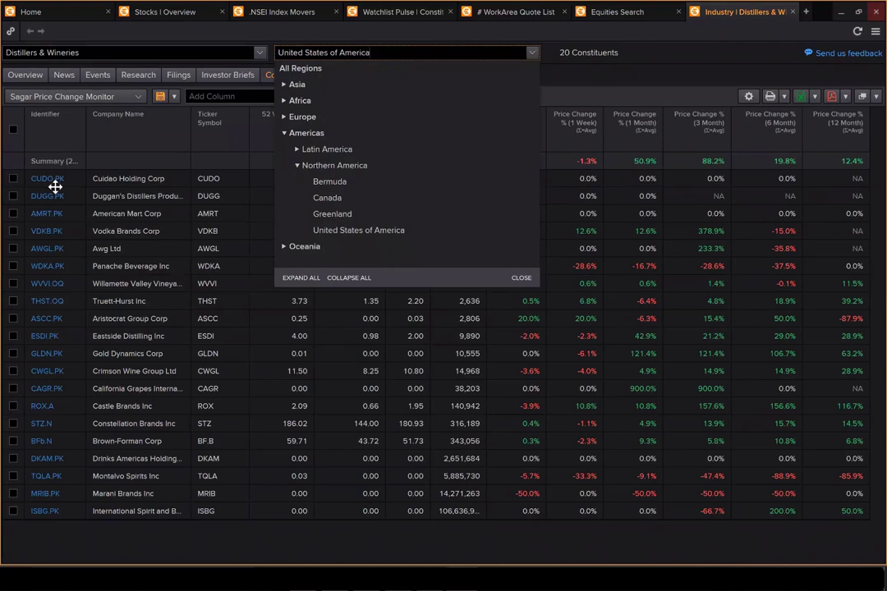
left_click(678, 55)
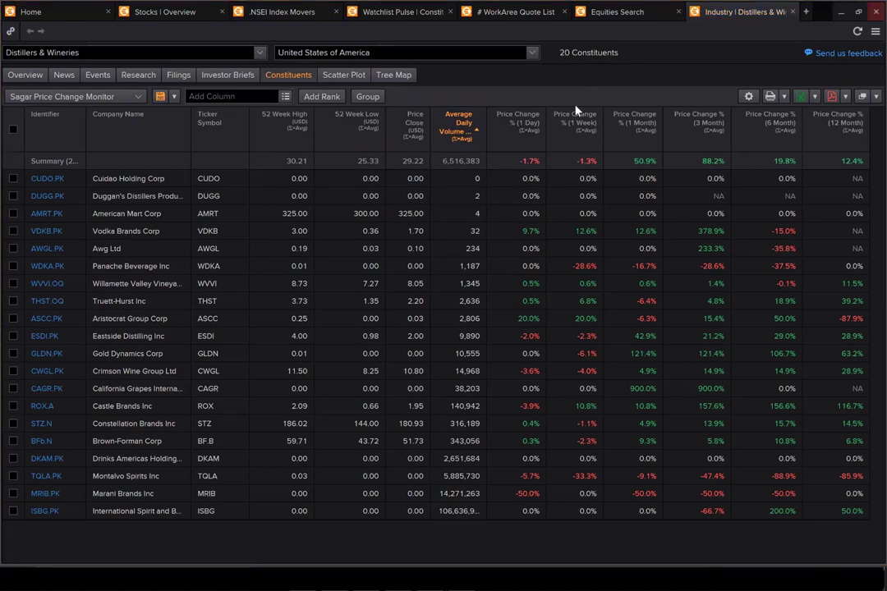
left_click_drag(552, 43, 647, 61)
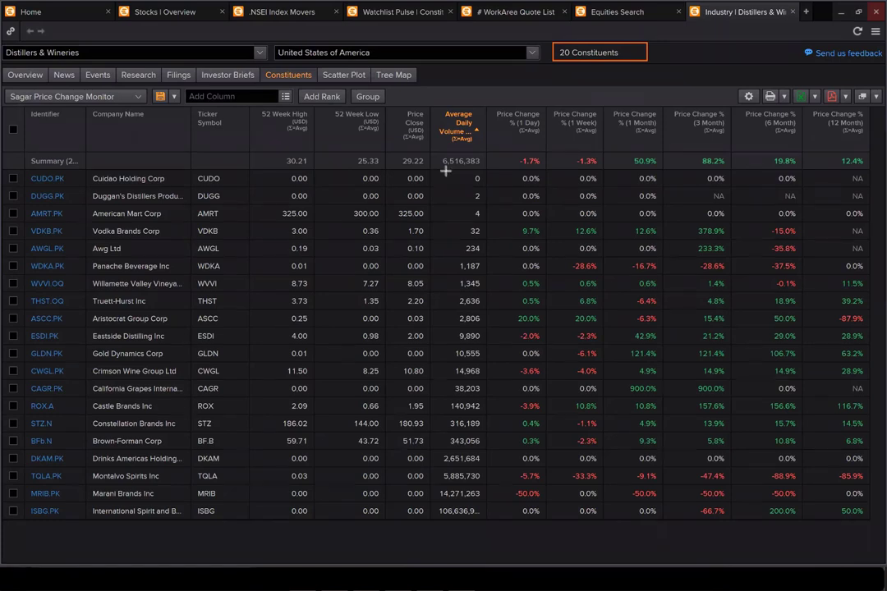
mouse_move(445, 171)
left_mouse_down()
mouse_move(481, 184)
mouse_move(485, 351)
left_mouse_up()
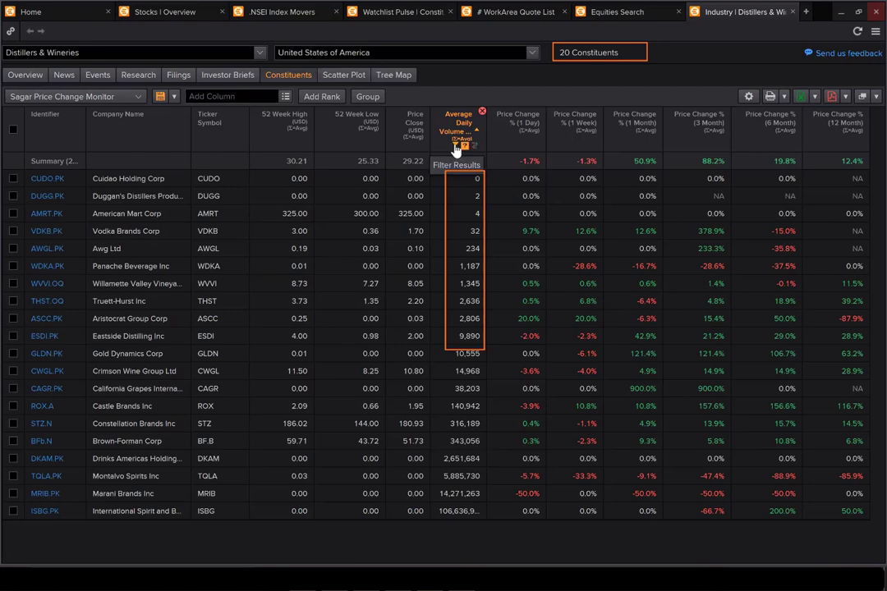
- Filter by average daily volume to six rows; outline volumes, closing prices and STZ.N/BFb.N
left_click(455, 148)
left_click(460, 367)
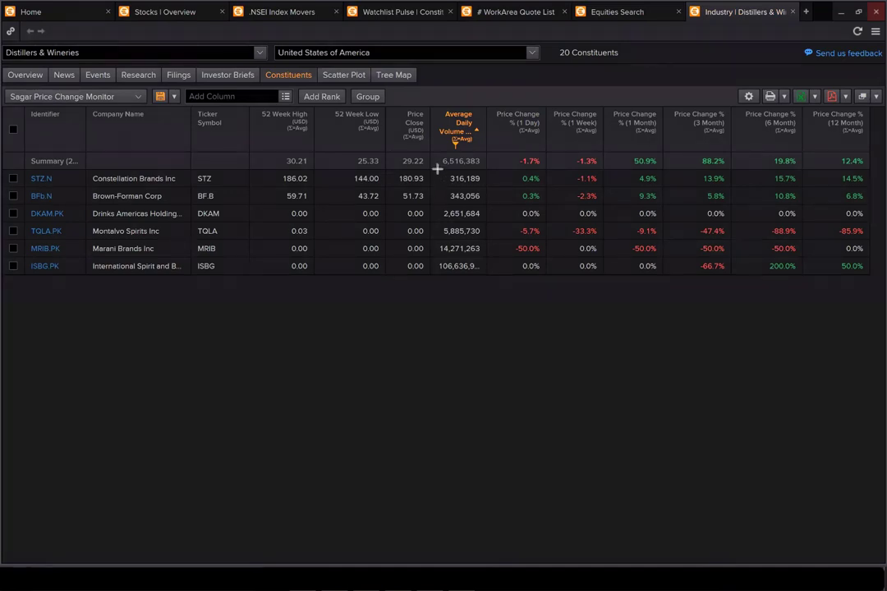
left_click_drag(465, 267, 489, 280)
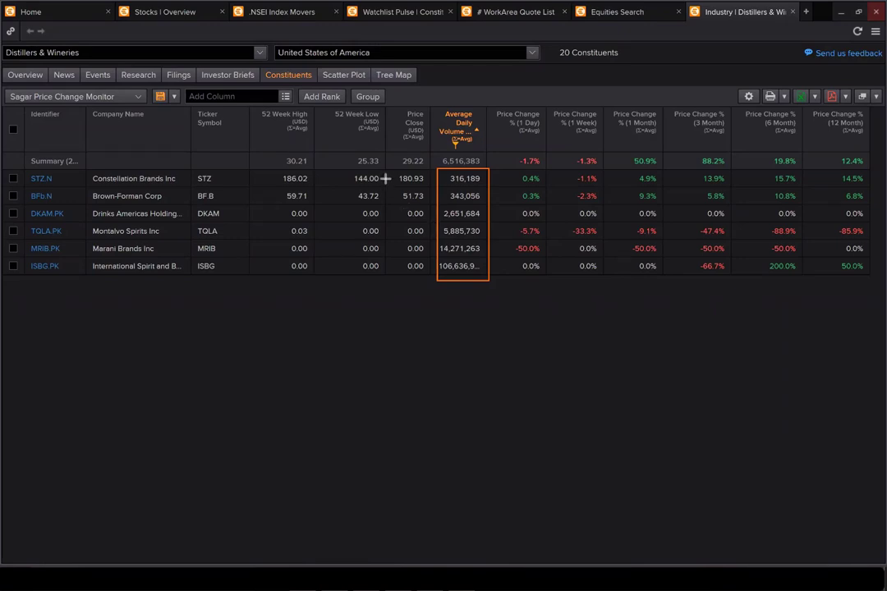
left_click_drag(392, 210, 428, 279)
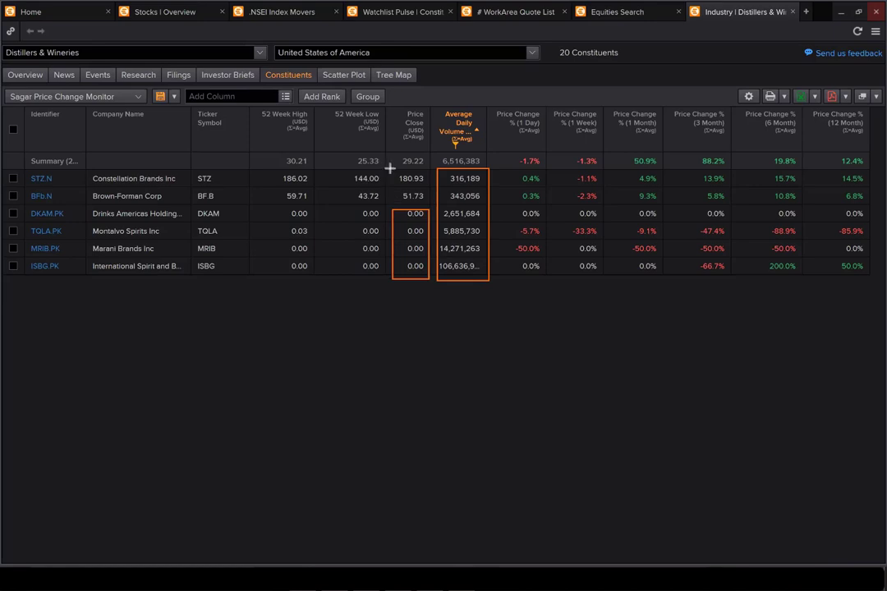
mouse_move(393, 167)
left_mouse_down()
mouse_move(413, 201)
mouse_move(429, 202)
left_mouse_up()
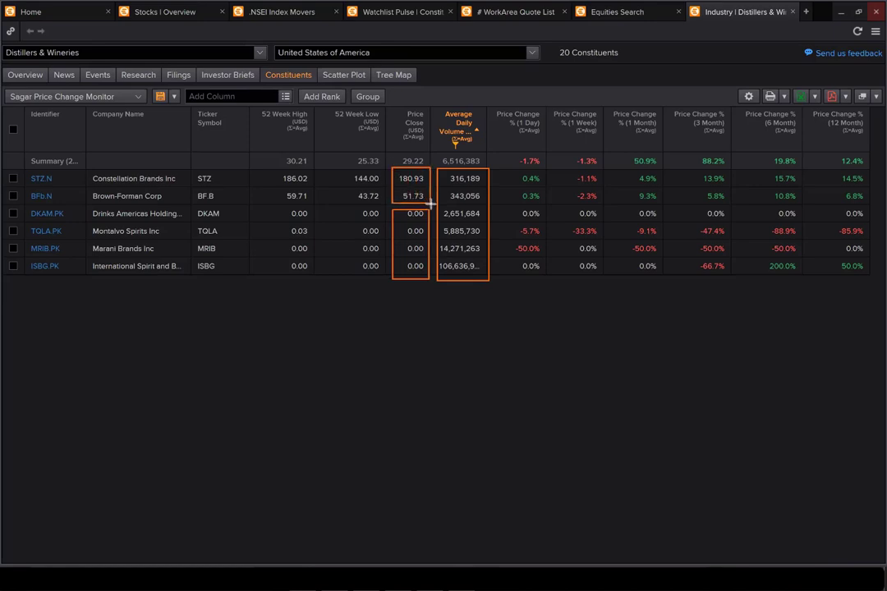
mouse_move(28, 171)
left_mouse_down()
mouse_move(30, 194)
mouse_move(60, 203)
left_mouse_up()
- Clear the outlines and draw arrows along the 46 weekly highs, the spike, and daily 46.5
key("e")
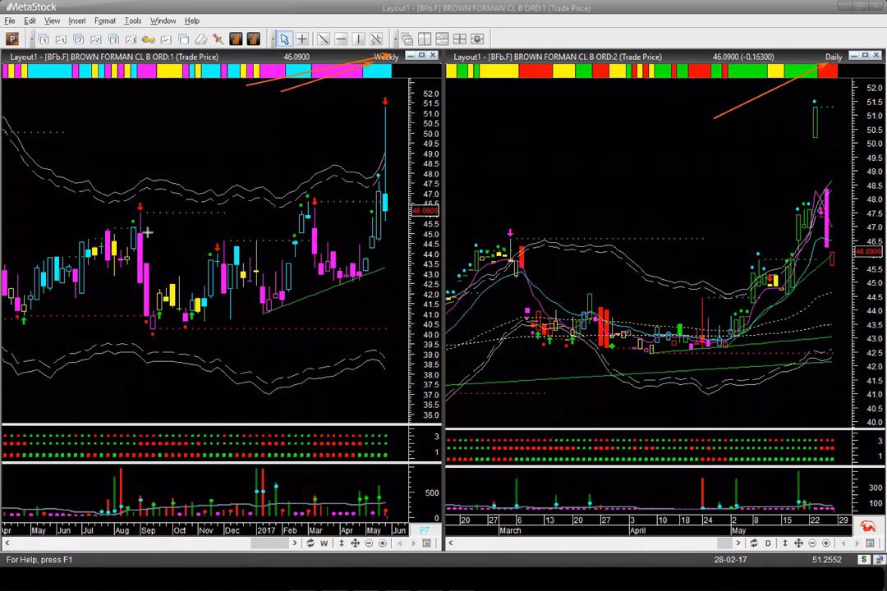
mouse_move(119, 211)
left_mouse_down()
mouse_move(313, 205)
mouse_move(332, 214)
left_mouse_up()
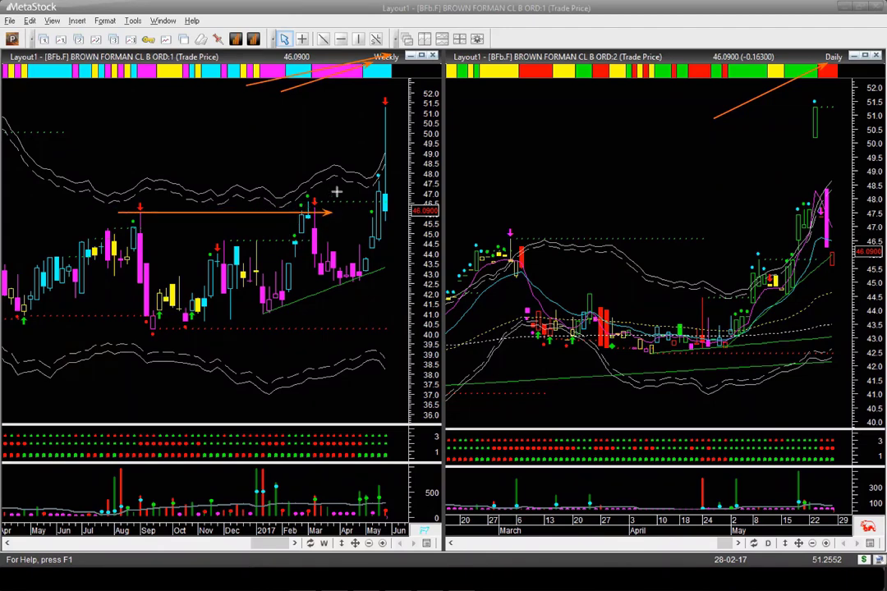
left_click_drag(337, 191, 325, 204)
left_click_drag(344, 203, 377, 197)
left_click_drag(399, 156, 386, 173)
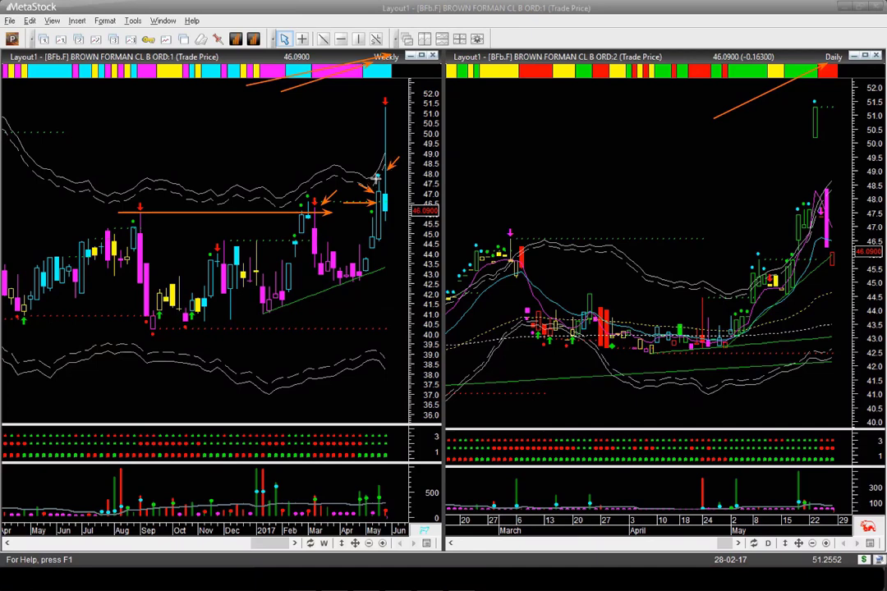
mouse_move(377, 177)
left_mouse_down()
mouse_move(384, 128)
mouse_move(405, 209)
left_mouse_up()
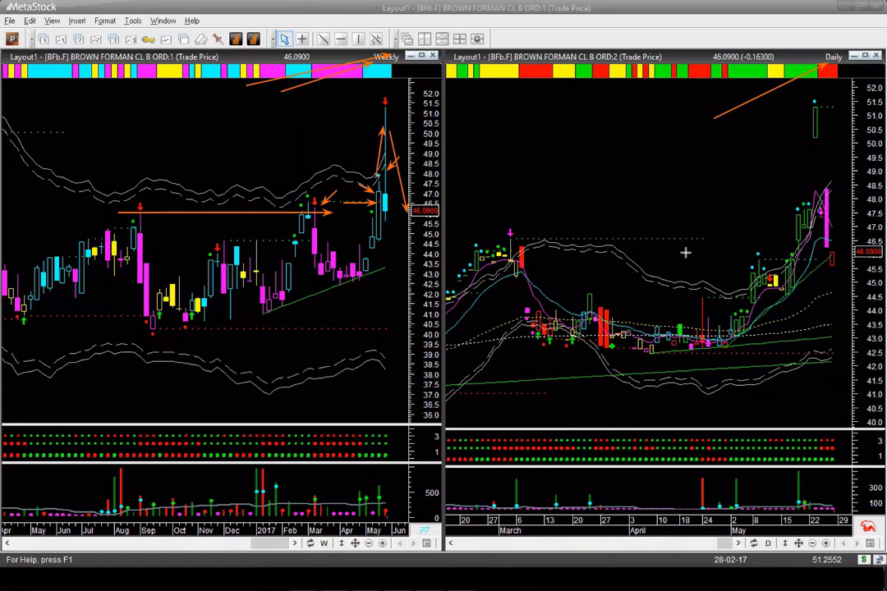
left_click_drag(702, 238, 825, 238)
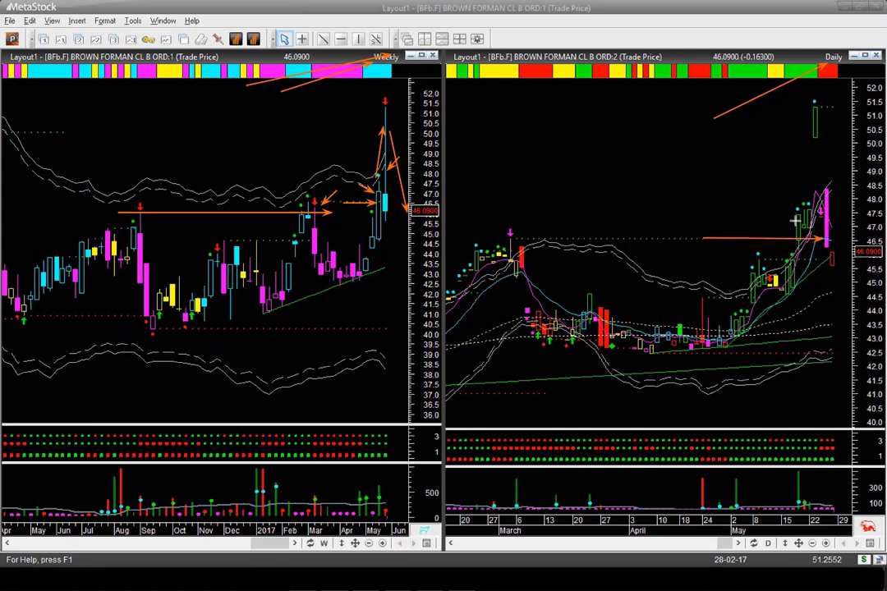
- Draw daily-chart arrows at the spike, the 47.5 level and the top candle
left_click_drag(795, 220, 812, 123)
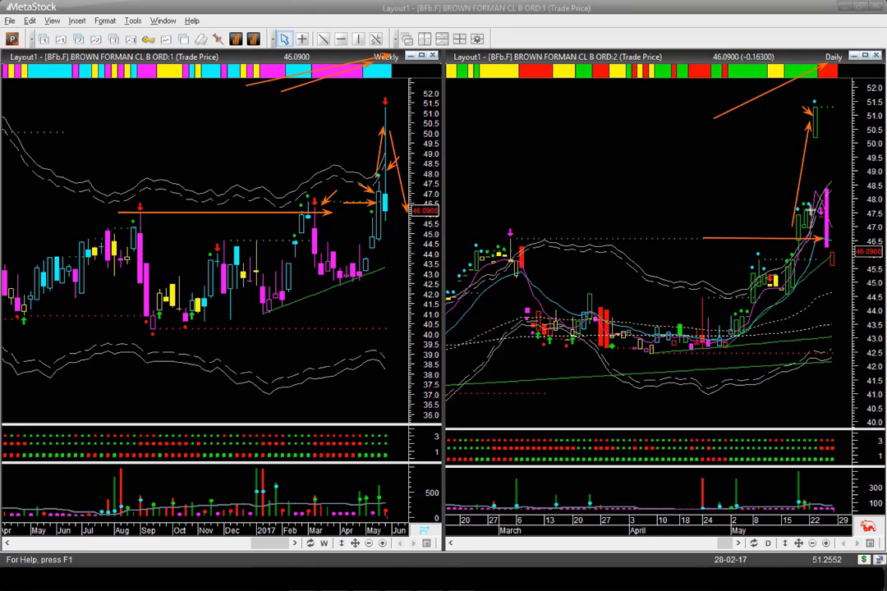
left_click_drag(809, 212, 867, 207)
left_click_drag(825, 98, 820, 106)
left_click_drag(821, 133, 847, 261)
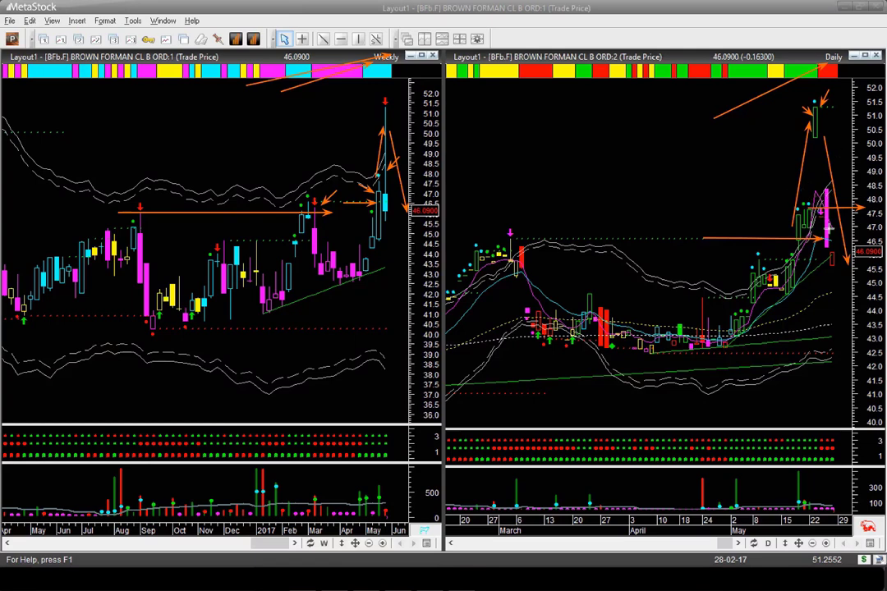
- Clear all arrows and redraw the weekly spike, daily pullback and 51.5 high arrows
key("e")
mouse_move(366, 195)
left_mouse_down()
mouse_move(379, 144)
mouse_move(417, 210)
left_mouse_up()
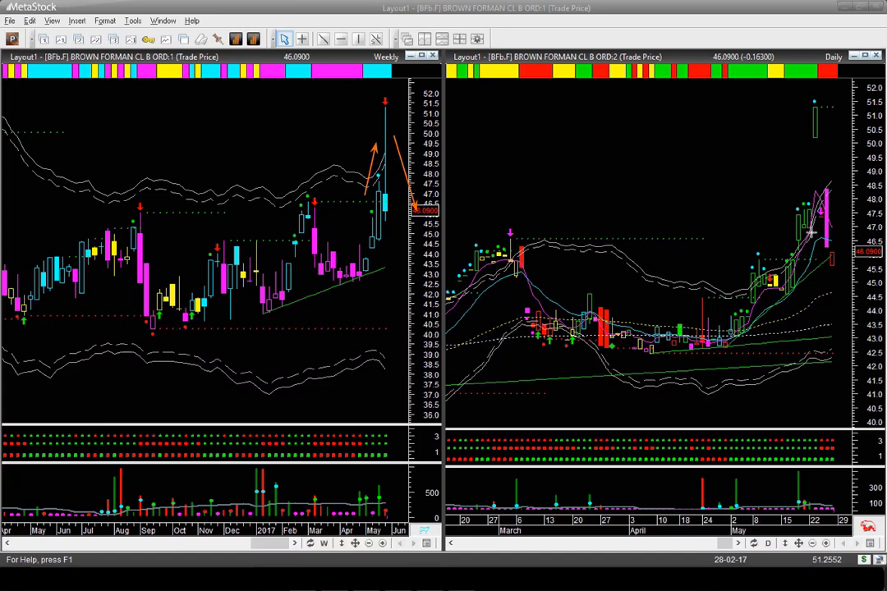
left_click_drag(835, 210, 846, 247)
left_click_drag(798, 97, 856, 97)
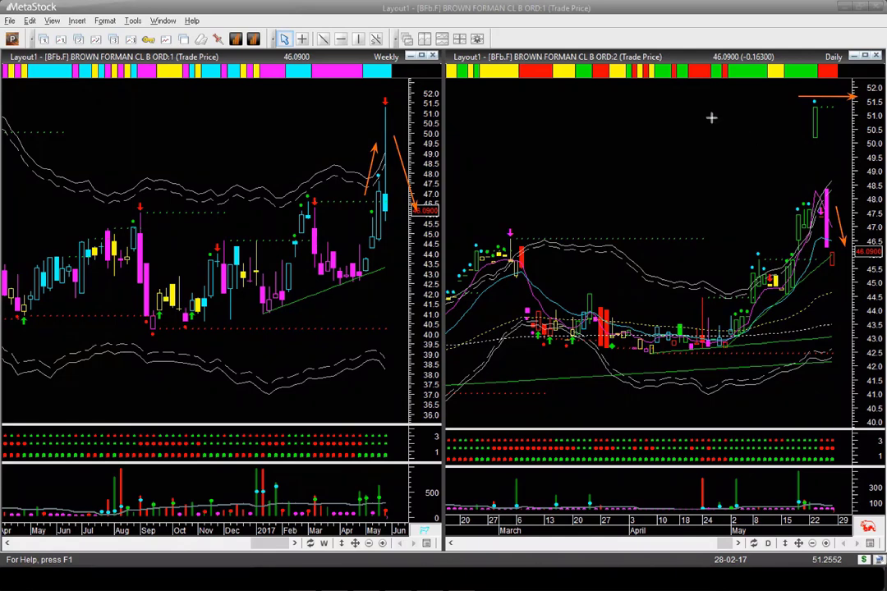
key("Page_Down")
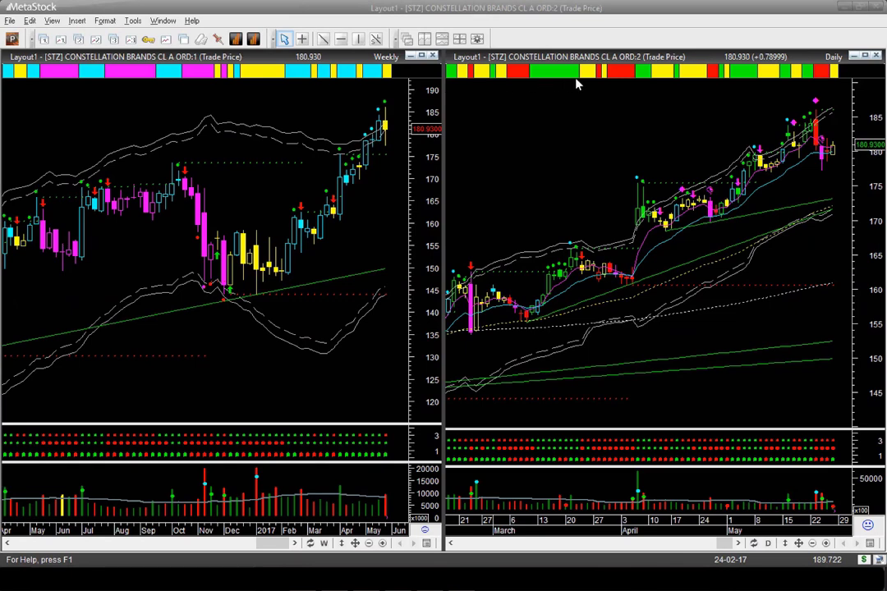
left_click_drag(229, 161, 379, 161)
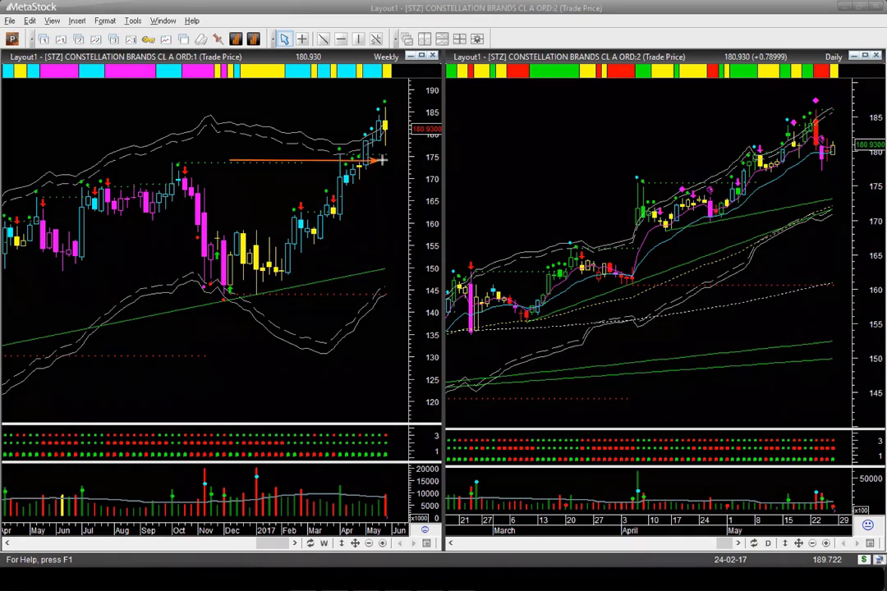
left_click_drag(353, 144, 373, 119)
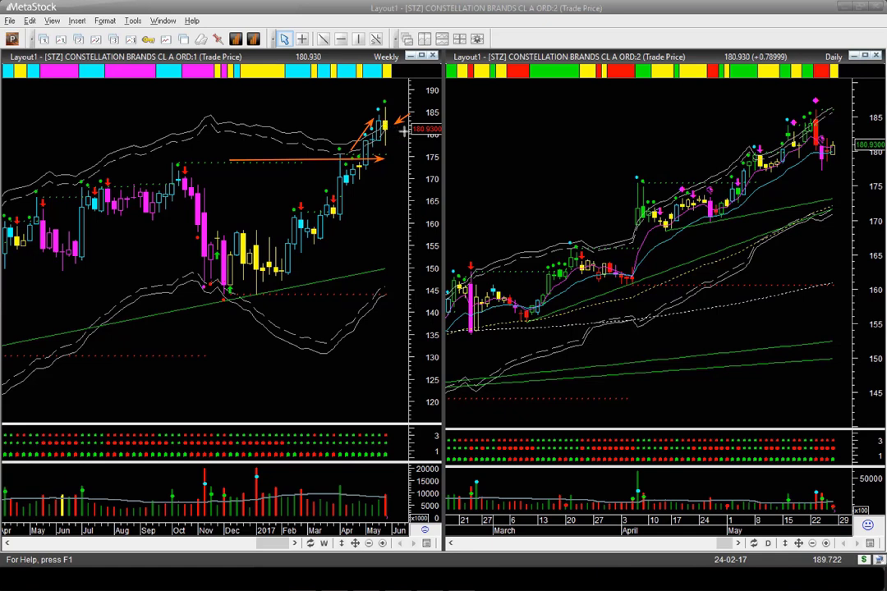
left_click(389, 107)
left_click(395, 145)
left_click_drag(322, 112, 383, 102)
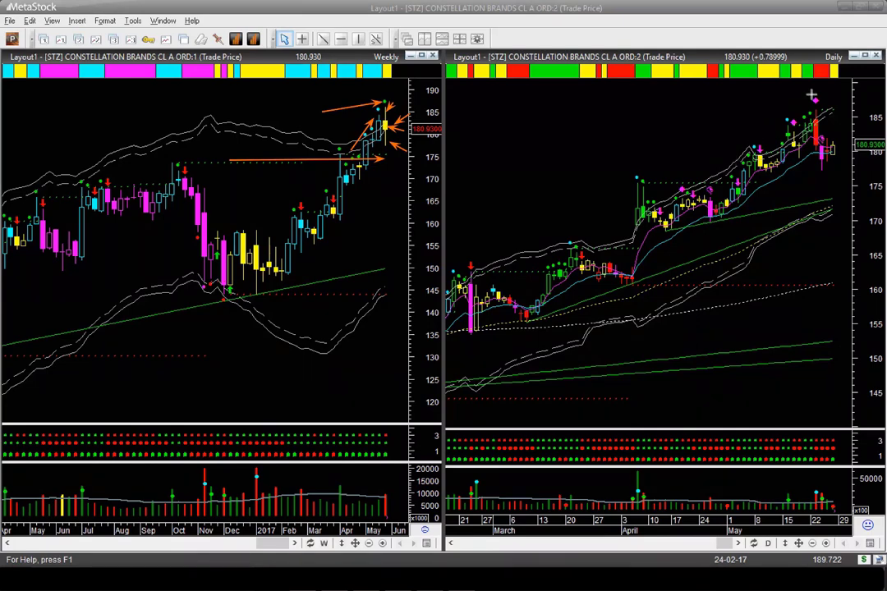
left_click_drag(838, 86, 826, 101)
left_click_drag(832, 107, 819, 124)
left_click_drag(796, 165, 827, 174)
left_click_drag(838, 145, 867, 154)
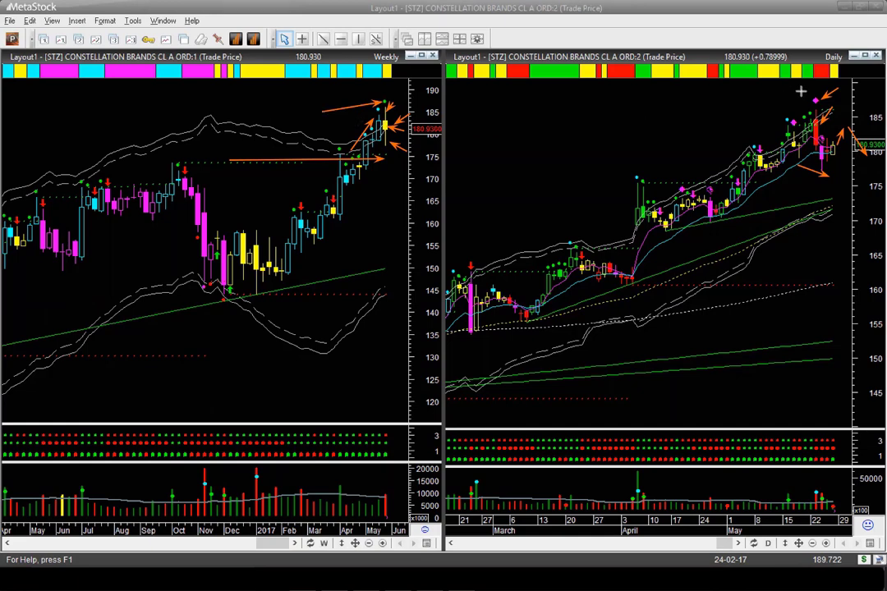
left_click_drag(803, 90, 813, 98)
- Maximize the Distillers and Wineries workbook, select identifiers A3:A22, then return to Eikon
key("alt+Tab")
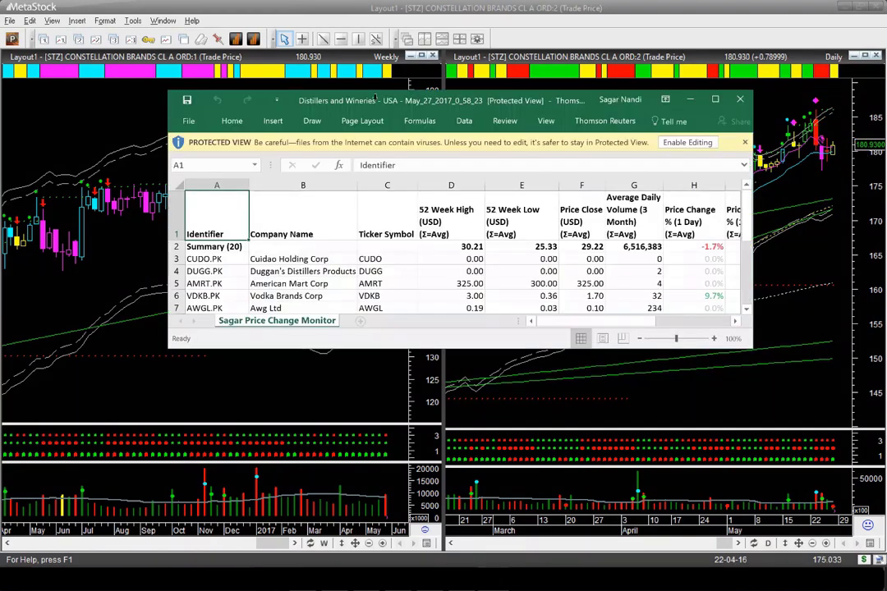
key("super+Up")
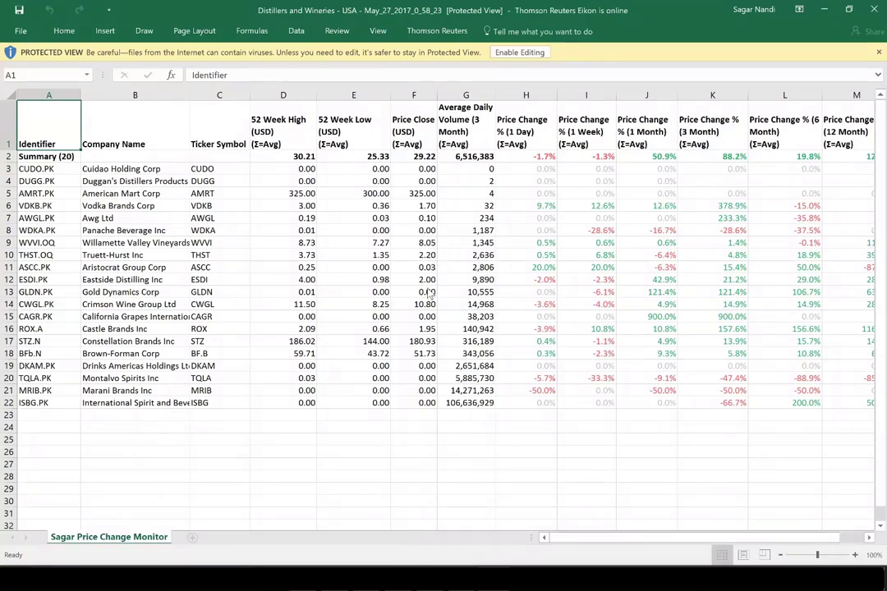
left_click(37, 169)
key("ctrl+shift+Down")
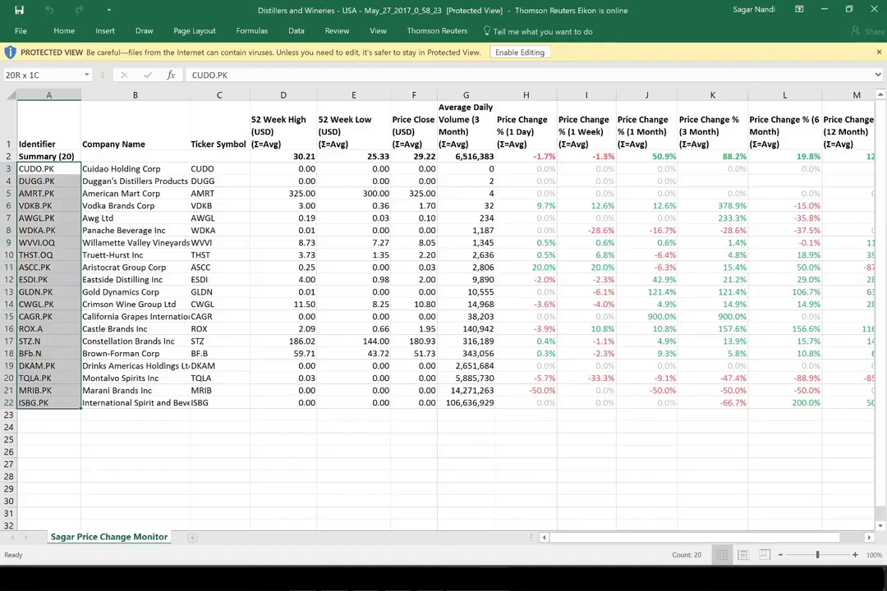
key("alt+Tab")
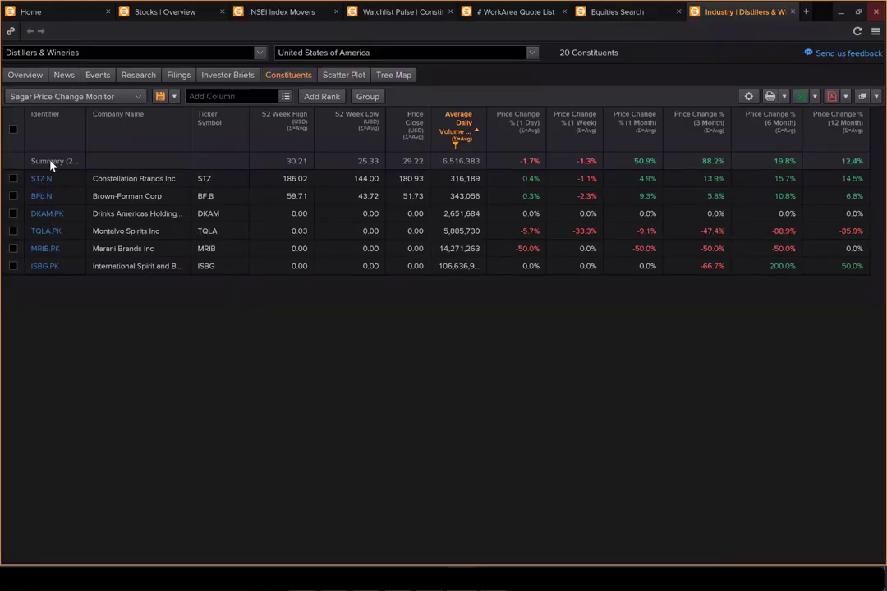
- Tick all constituents and mark the Excel export, Average Daily Volume and 1-day change columns
left_click(12, 130)
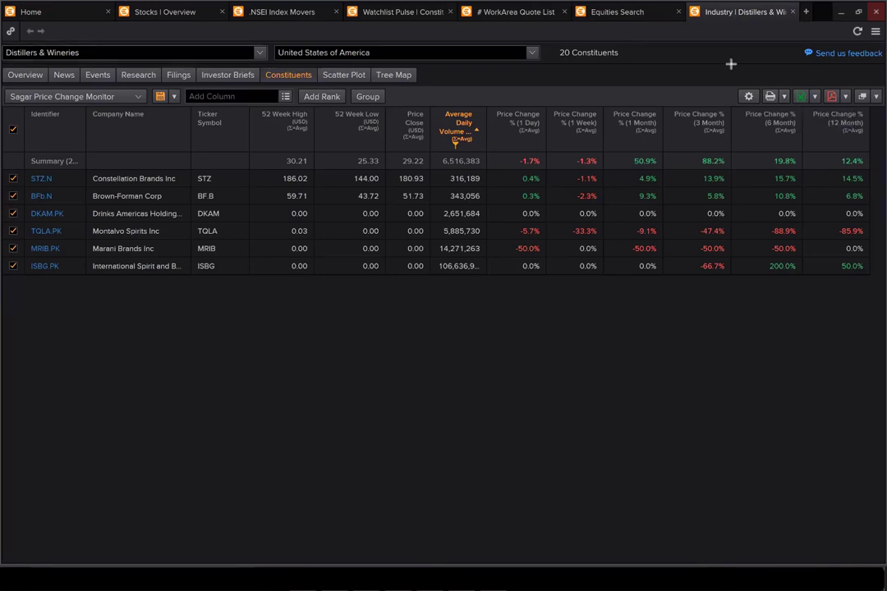
left_click_drag(735, 63, 802, 94)
left_click_drag(485, 89, 471, 108)
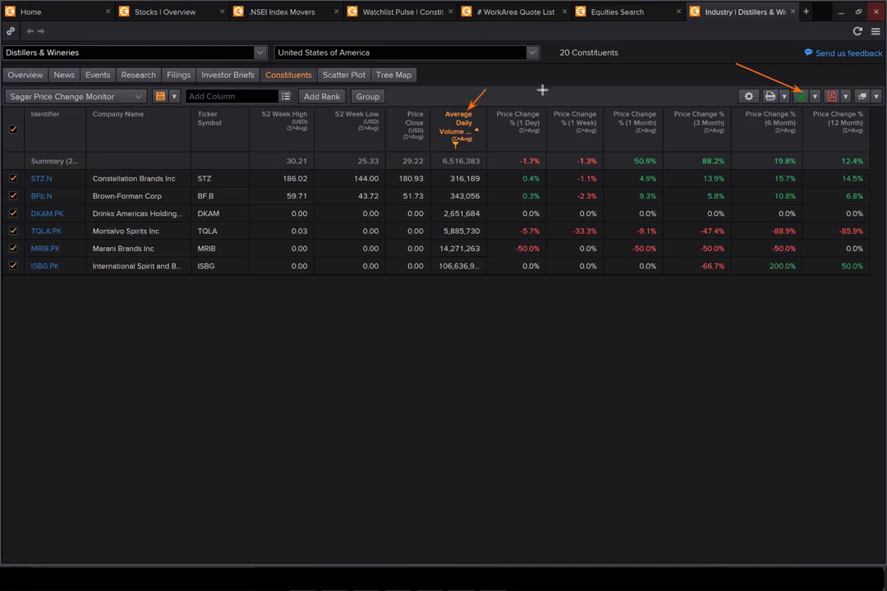
left_click_drag(545, 89, 525, 111)
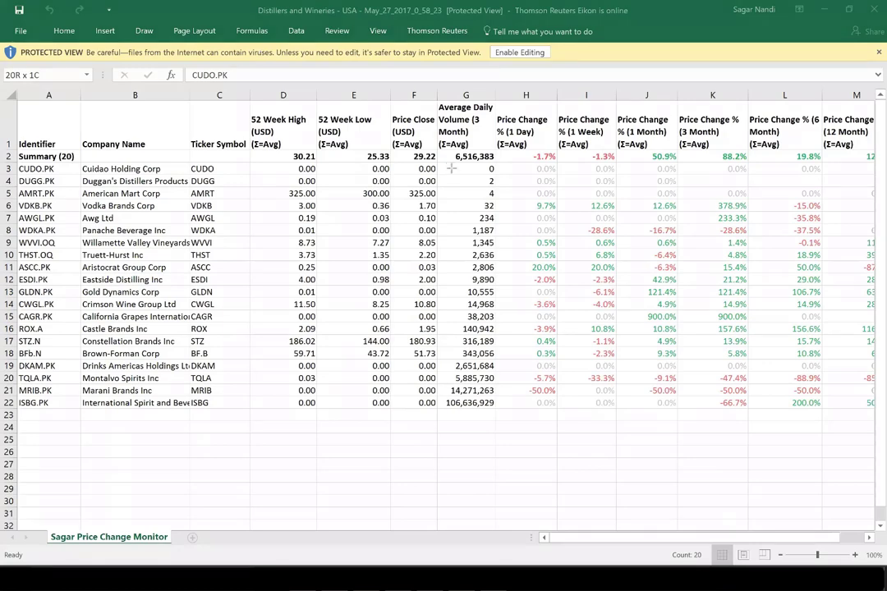
- Highlight the tiny volumes in rows 3–12 and the zero closing prices in F4 and F8
mouse_move(450, 162)
left_mouse_down()
mouse_move(500, 238)
mouse_move(504, 285)
left_mouse_up()
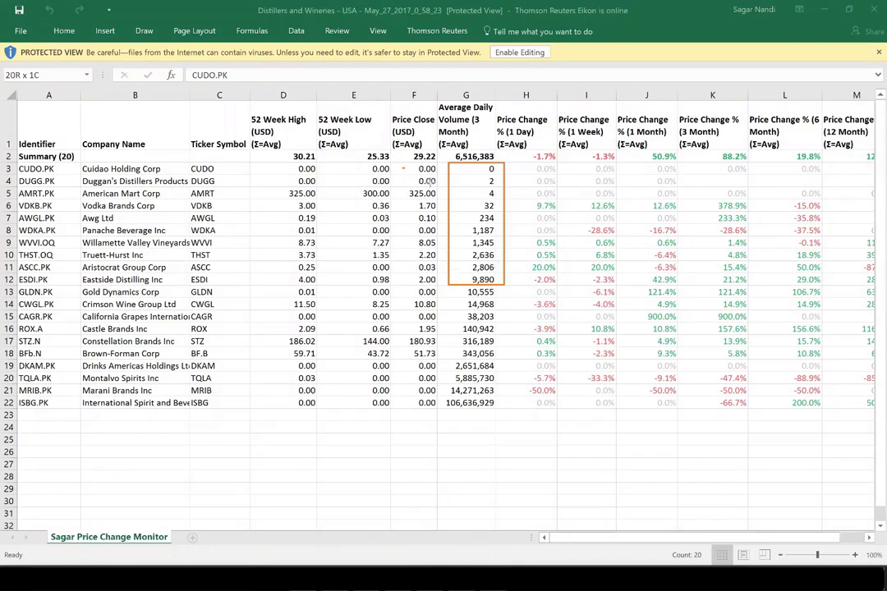
left_click_drag(402, 168, 439, 187)
left_click_drag(405, 224, 439, 237)
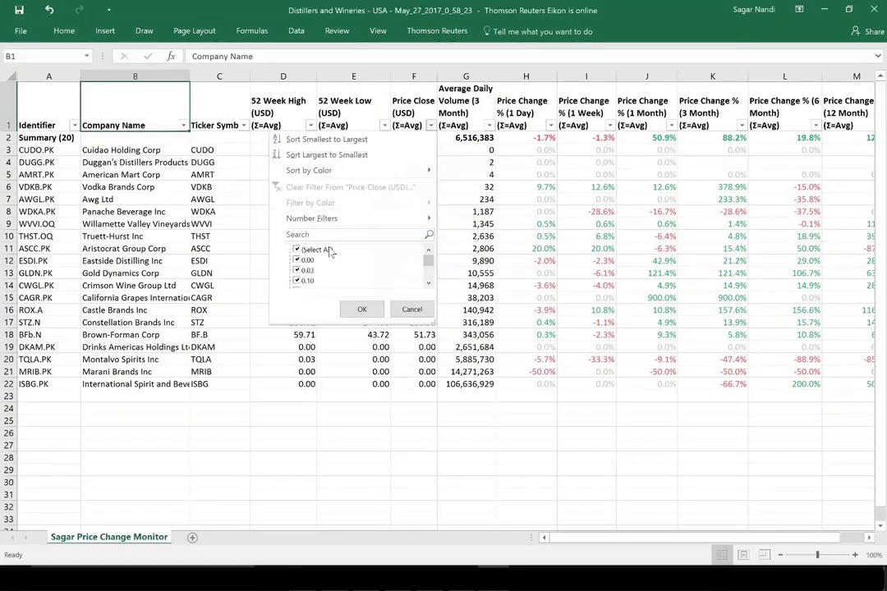
- Filter out Price Close 0.00–1.95 and volumes 4 to 14,968, leaving STZ.N and BFb.N
left_click(327, 250)
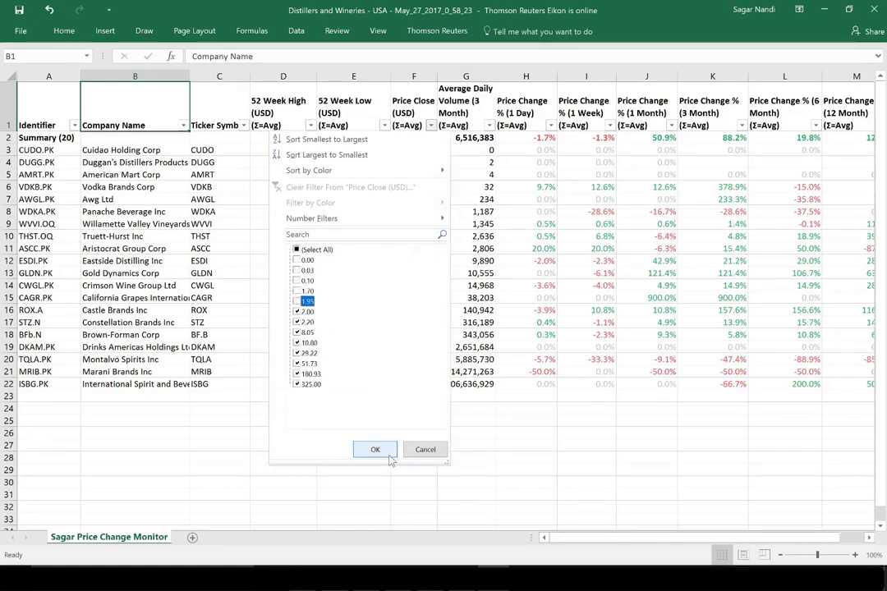
left_click(376, 451)
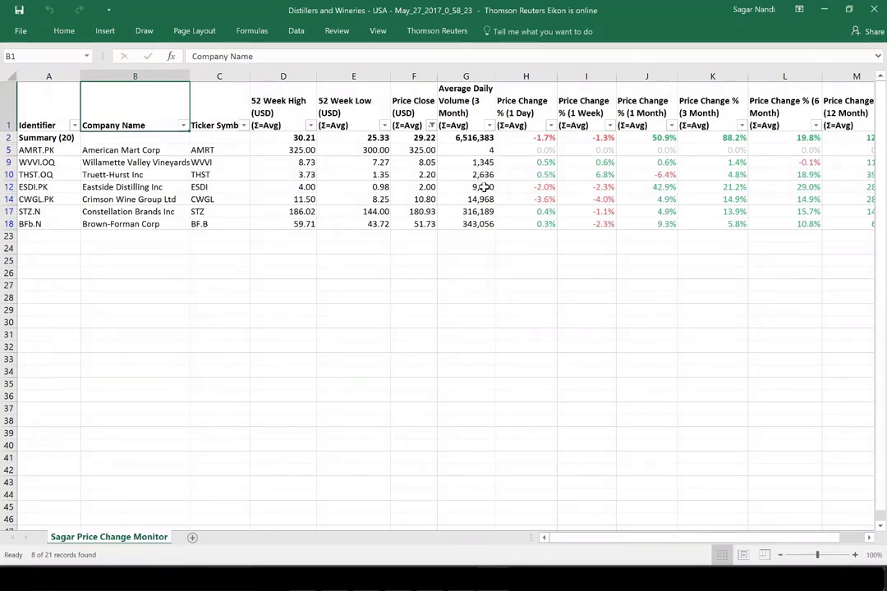
left_click(490, 126)
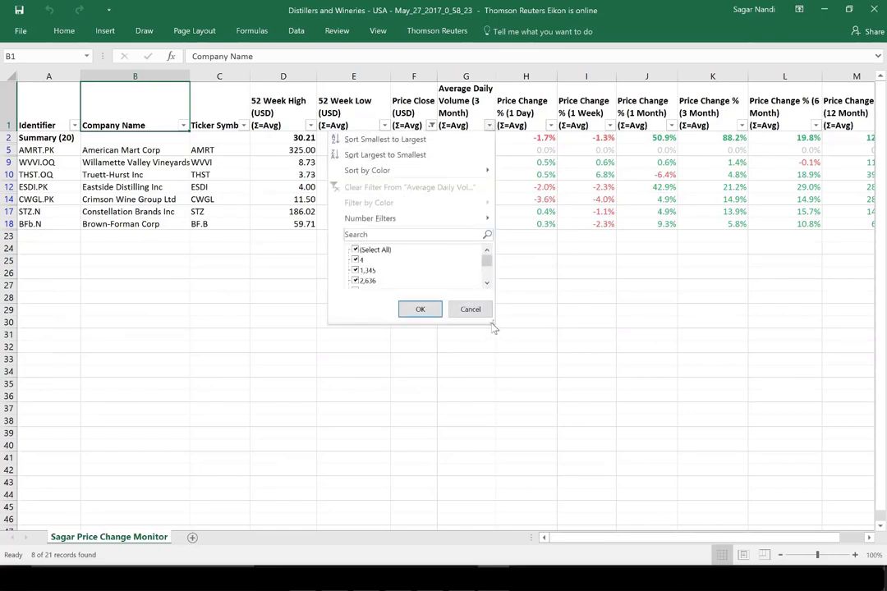
left_click_drag(490, 322, 534, 422)
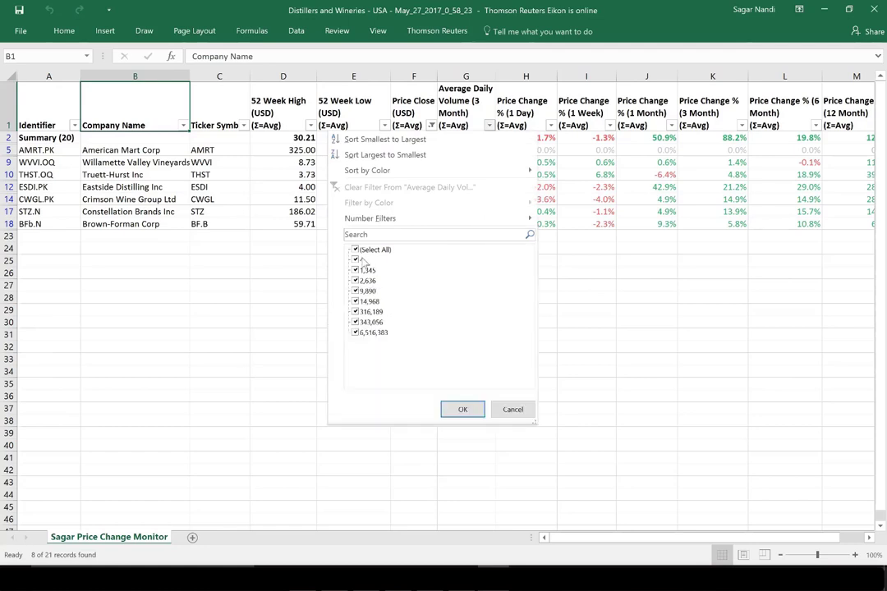
left_click(355, 259)
left_click(356, 271)
left_click(355, 280)
left_click(357, 291)
left_click(356, 301)
left_click(461, 411)
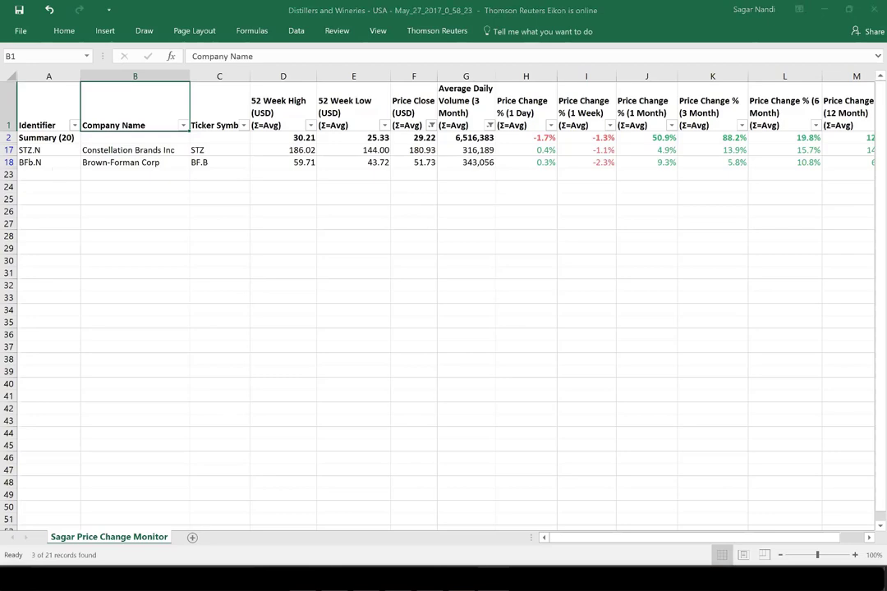
double_click(433, 102)
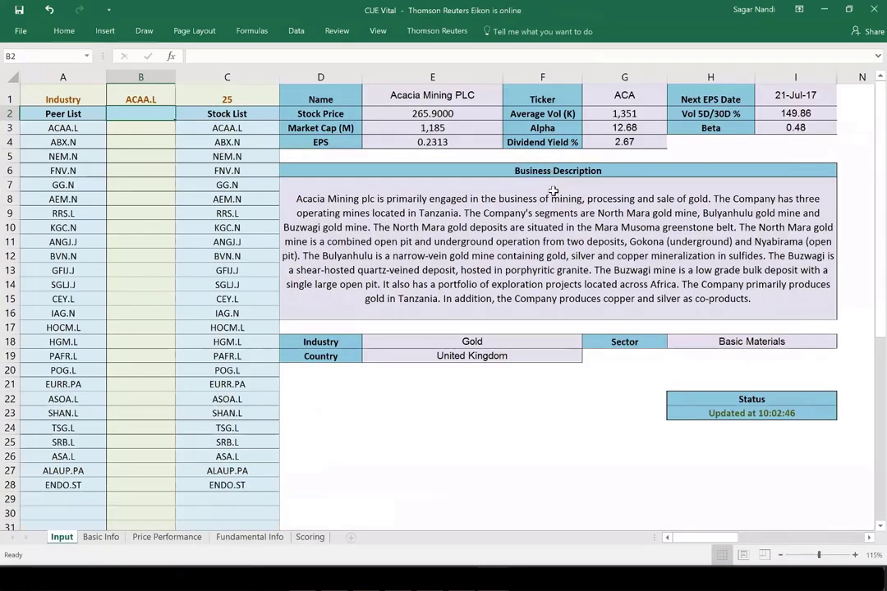
- Delete the ACAA.L ticker from cell B1 of the CUE Vital Input sheet, then return to Eikon
left_click(139, 99)
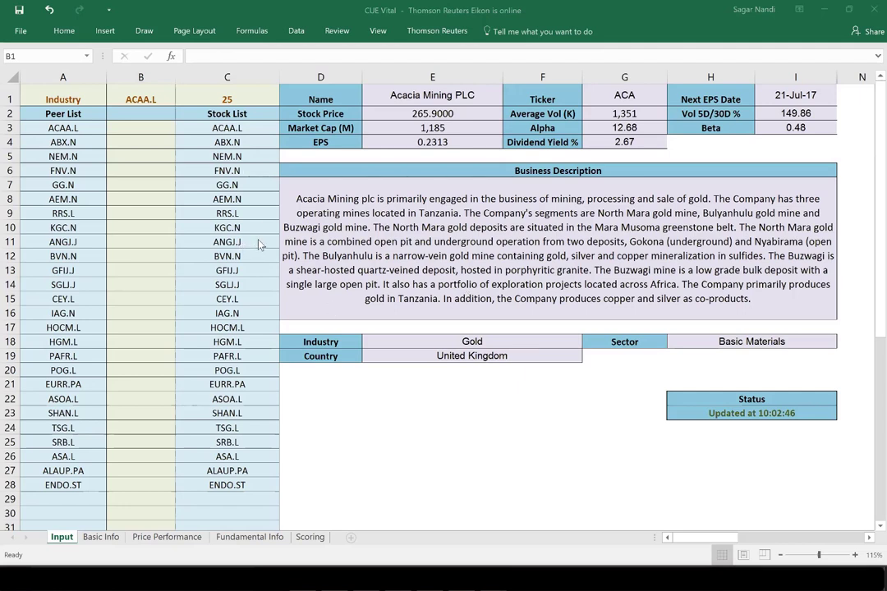
key("Delete")
key("Return")
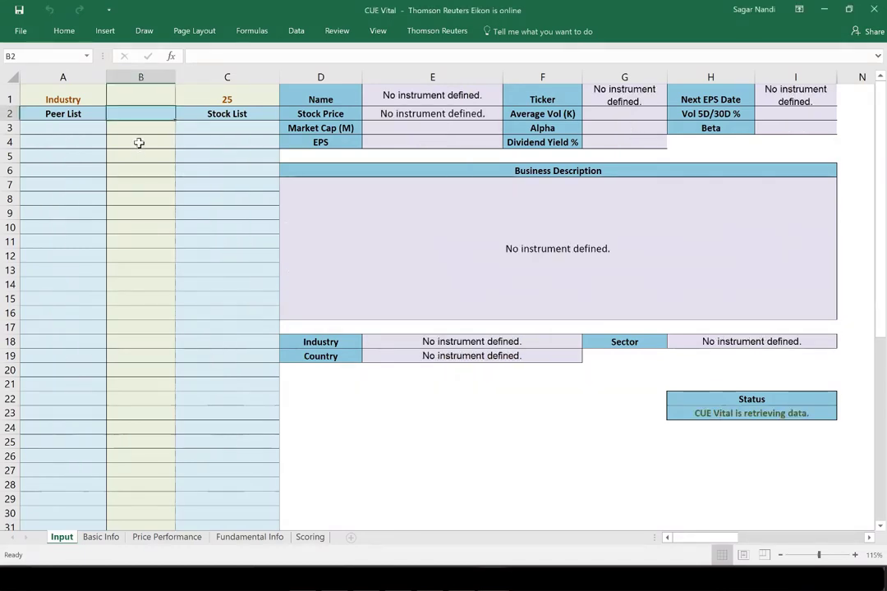
left_click(133, 91)
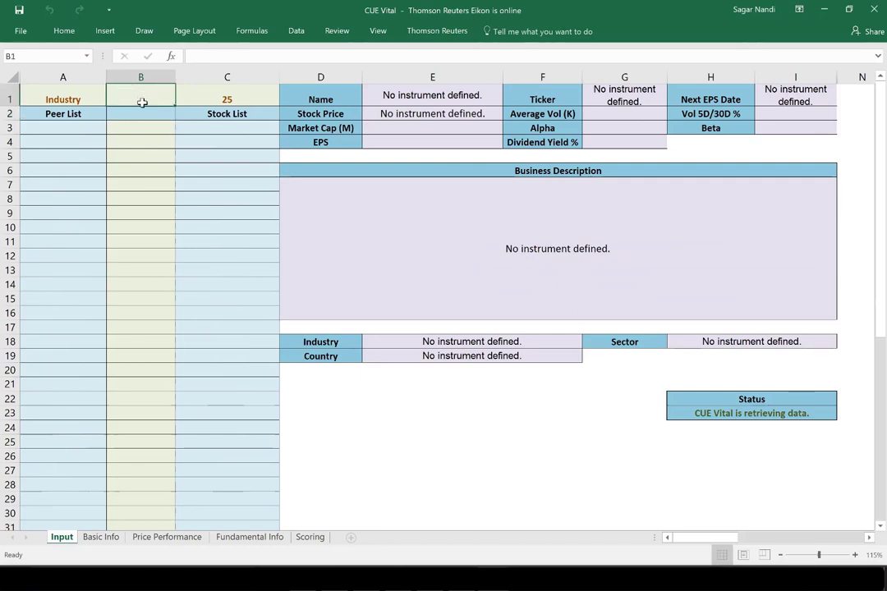
left_click(132, 124)
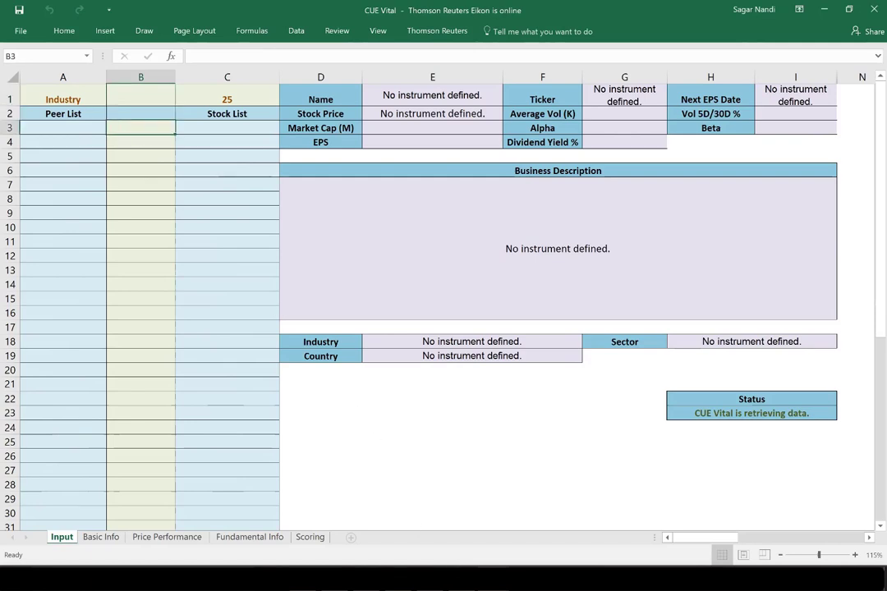
key("alt+Tab")
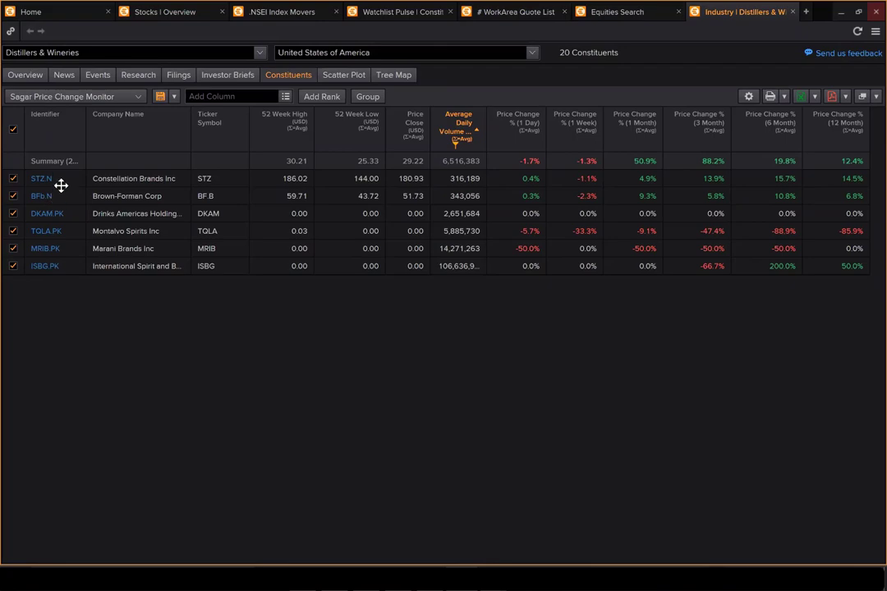
- Copy STZ.N and BFb.N from the Distillers and Wineries workbook into cell B3 of the Input sheet
mouse_move(493, 579)
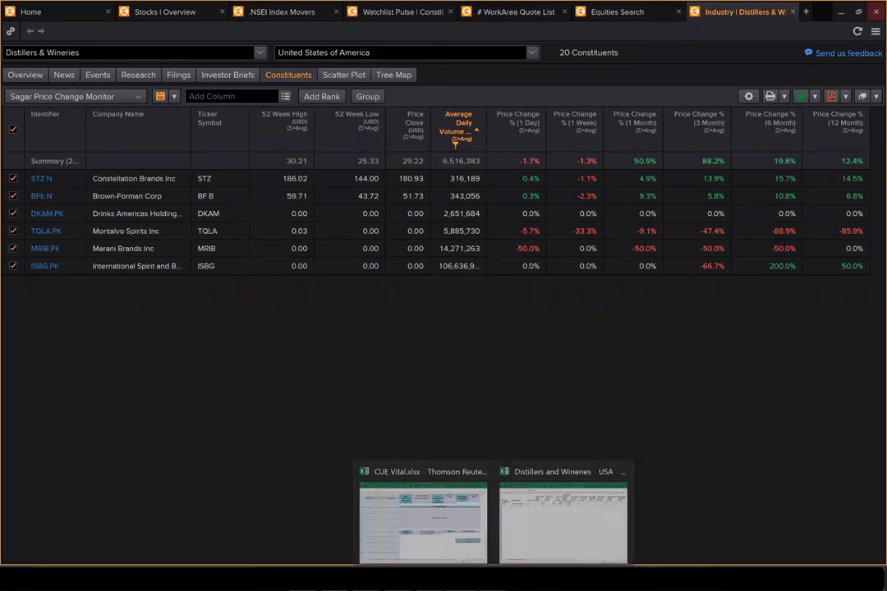
left_click(564, 535)
left_click_drag(43, 151, 41, 162)
key("ctrl+c")
key("alt+Tab")
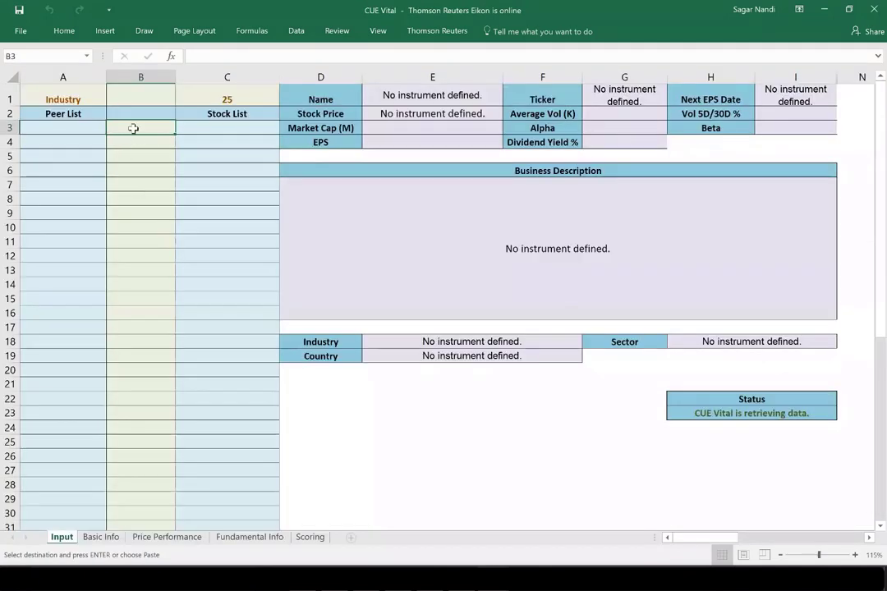
right_click(133, 128)
left_click(177, 182)
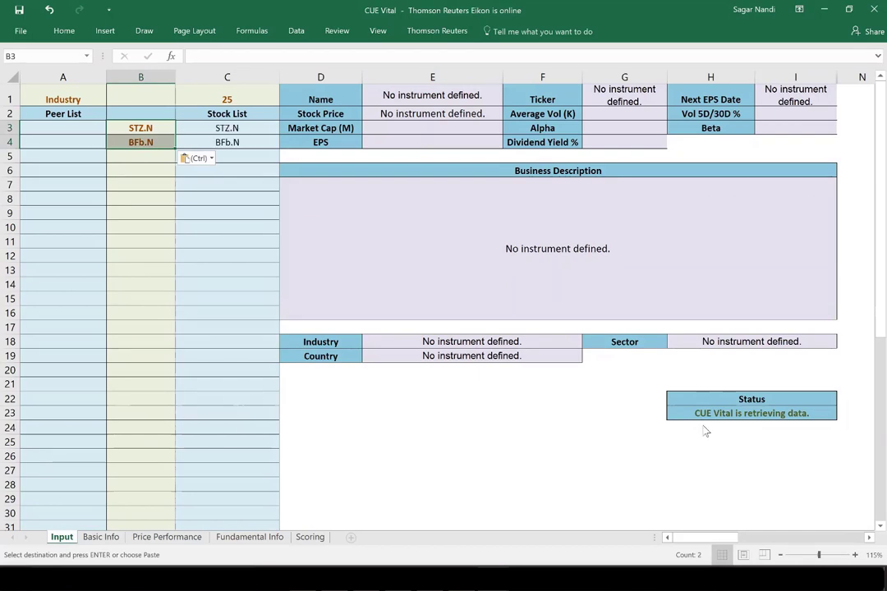
- Outline the Status box, the pasted STZ.N and BFb.N cells, and the Updated at 10:04:30 timestamp
left_click_drag(633, 395, 843, 425)
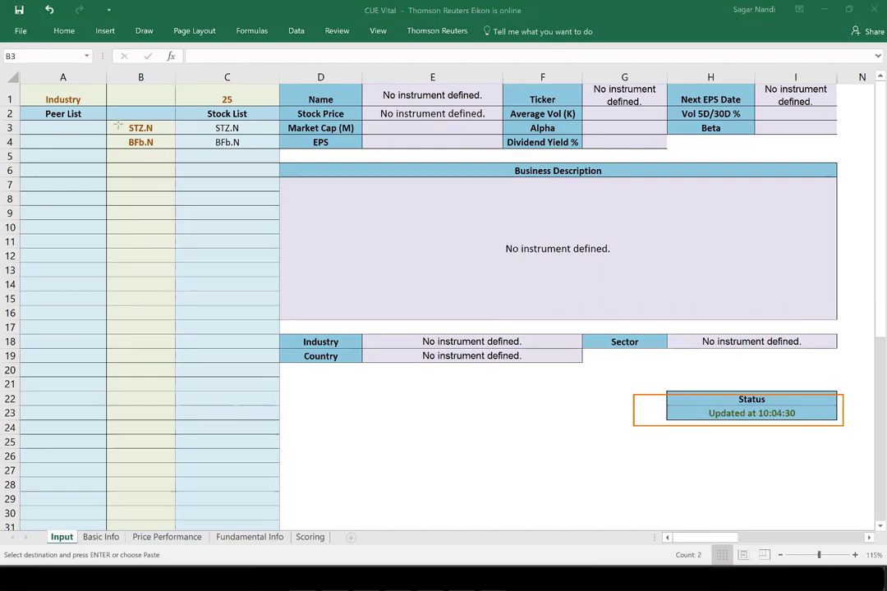
left_click_drag(164, 149, 117, 123)
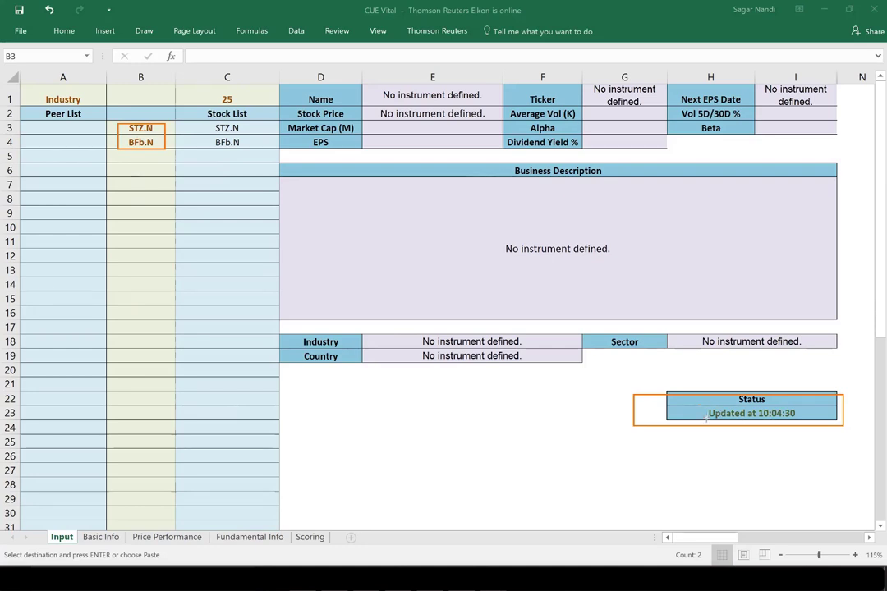
left_click_drag(700, 405, 804, 420)
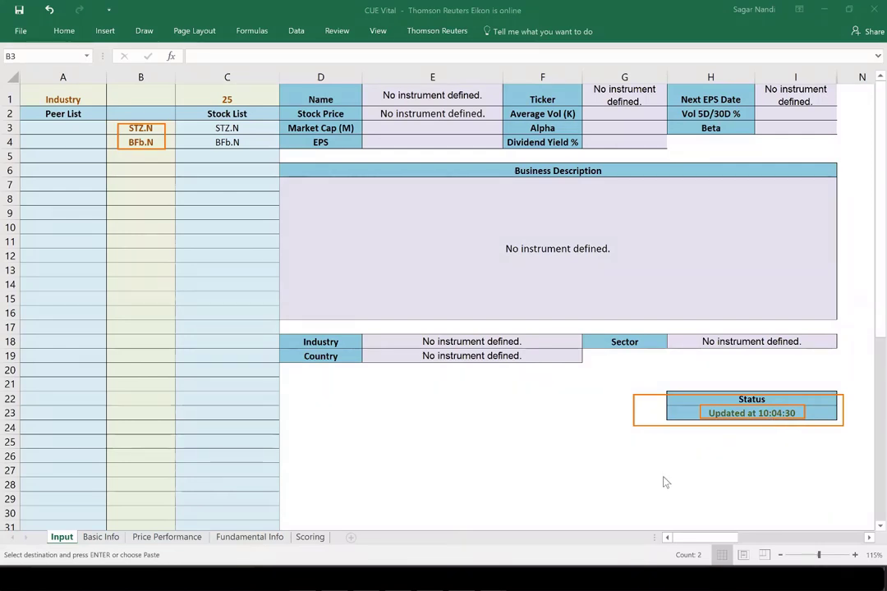
key("Escape")
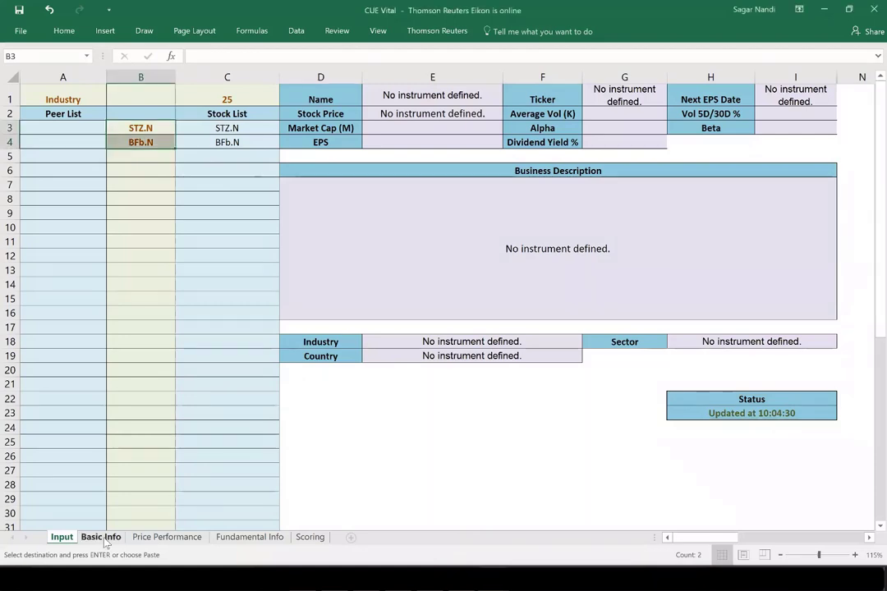
- Review both peers' Industry, Sector and Country values on Basic Info, then go to Price Performance
left_click(102, 538)
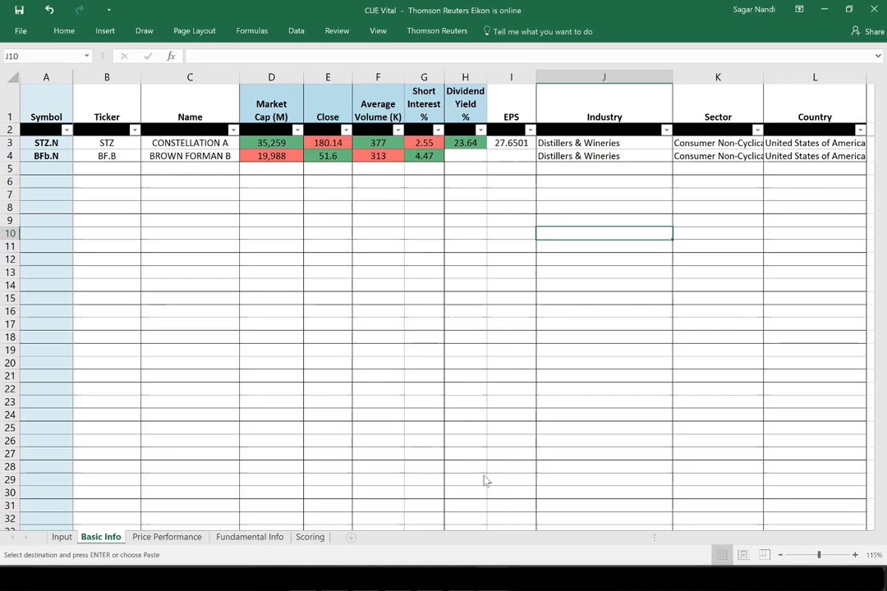
left_click_drag(575, 144, 664, 164)
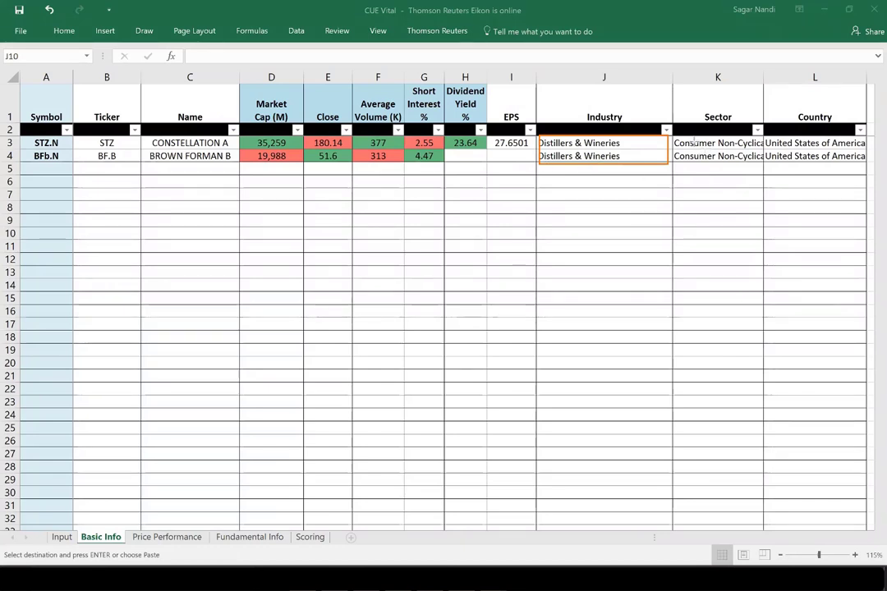
left_click_drag(677, 138, 750, 163)
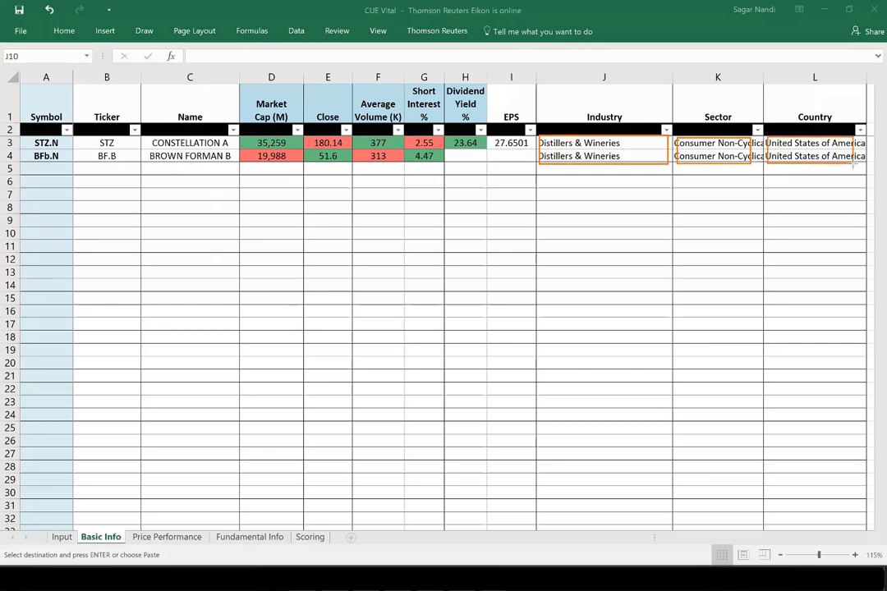
left_click_drag(767, 138, 860, 164)
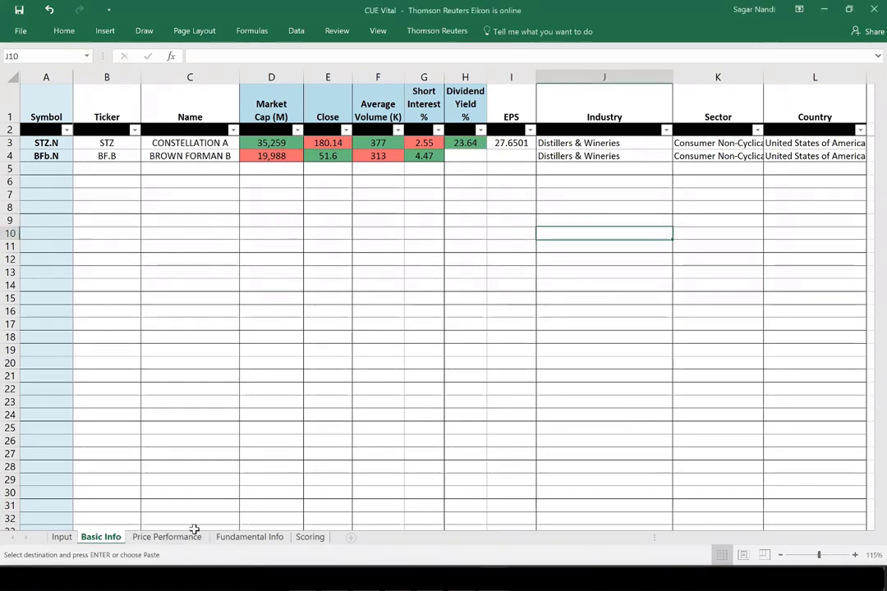
left_click(166, 537)
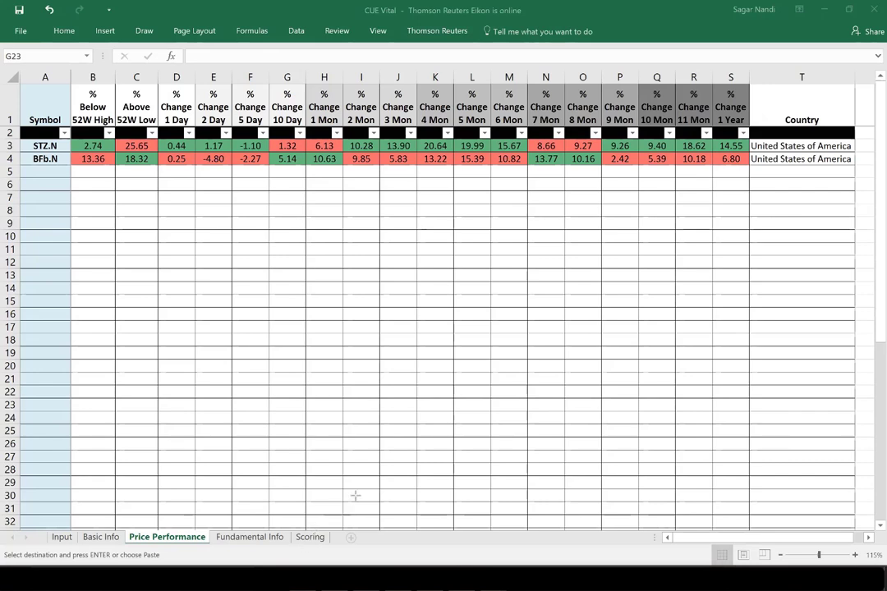
- Outline the EPS and Revenue Growth headers, STZ.N's growth figures, and the Operating Margin and ROE headers
left_click(246, 537)
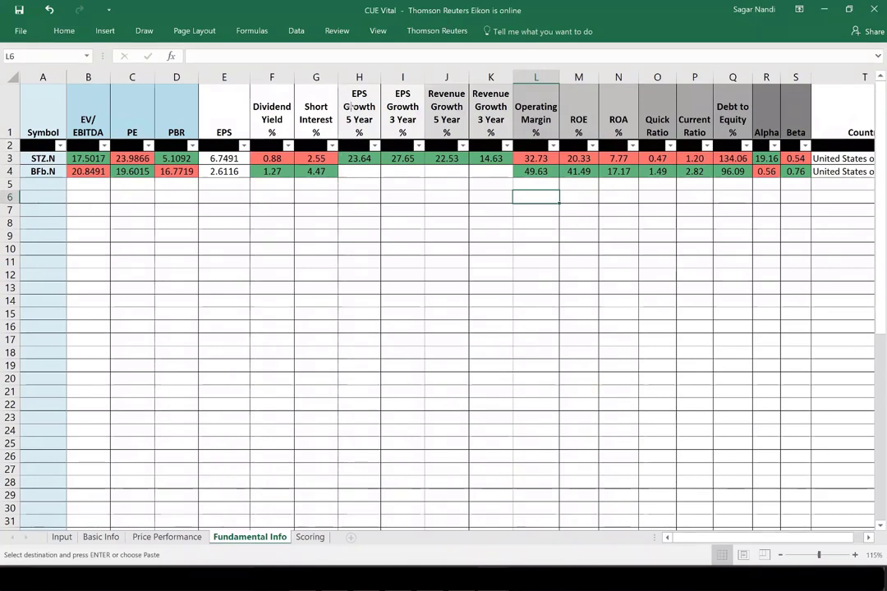
mouse_move(340, 87)
left_mouse_down()
mouse_move(380, 141)
mouse_move(514, 138)
left_mouse_up()
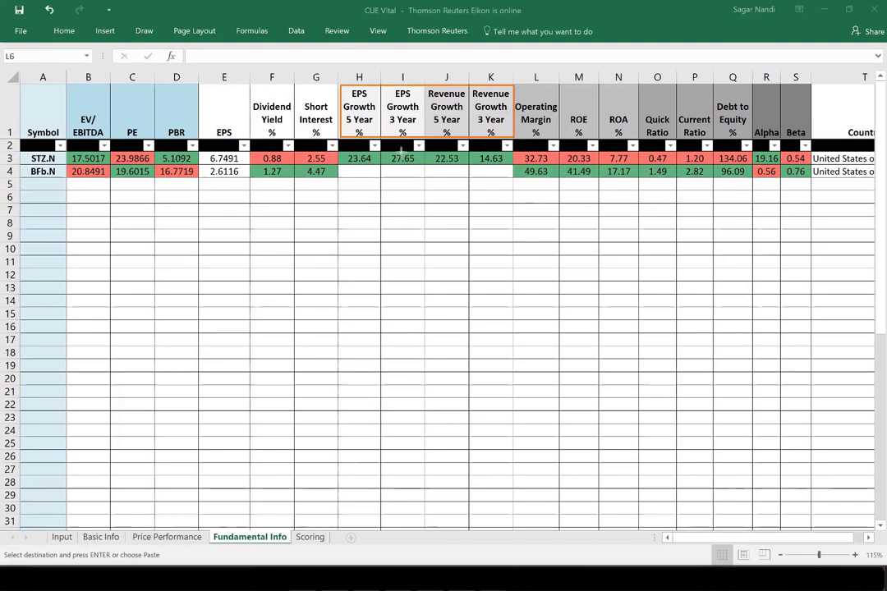
left_click_drag(340, 153, 489, 166)
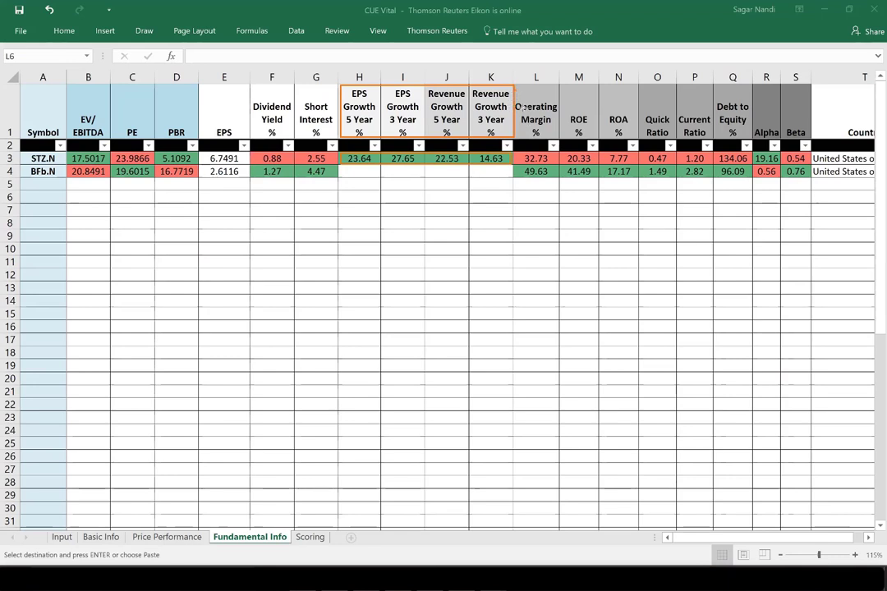
mouse_move(515, 88)
left_mouse_down()
mouse_move(588, 142)
mouse_move(639, 140)
left_mouse_up()
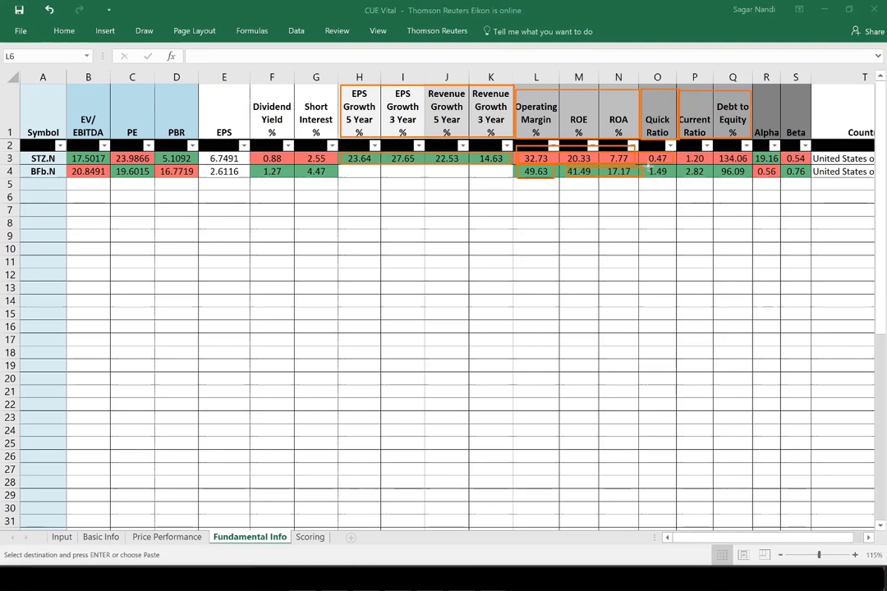
left_click_drag(648, 171, 750, 182)
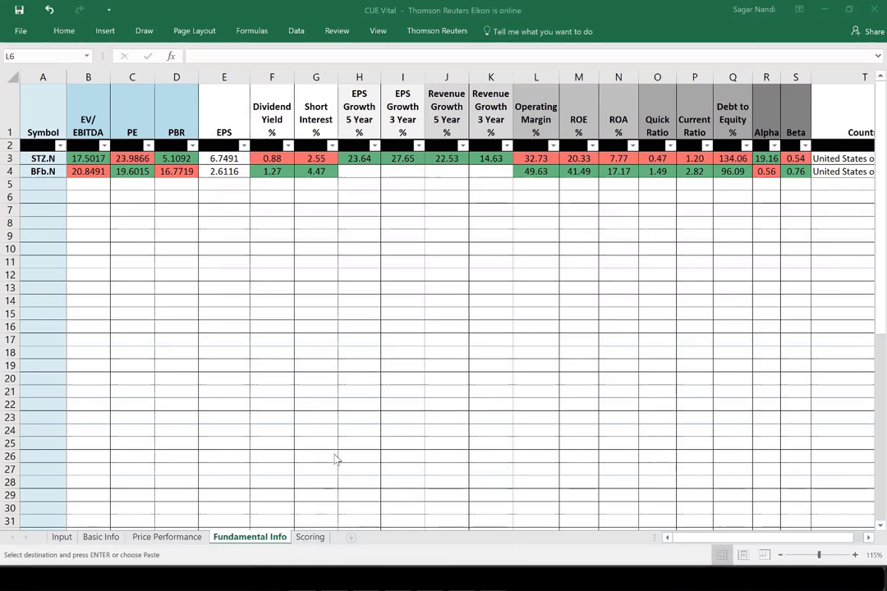
- Outline the Scoring sheet's value score headers and the STZ.N and BFb.N score rows
left_click(310, 537)
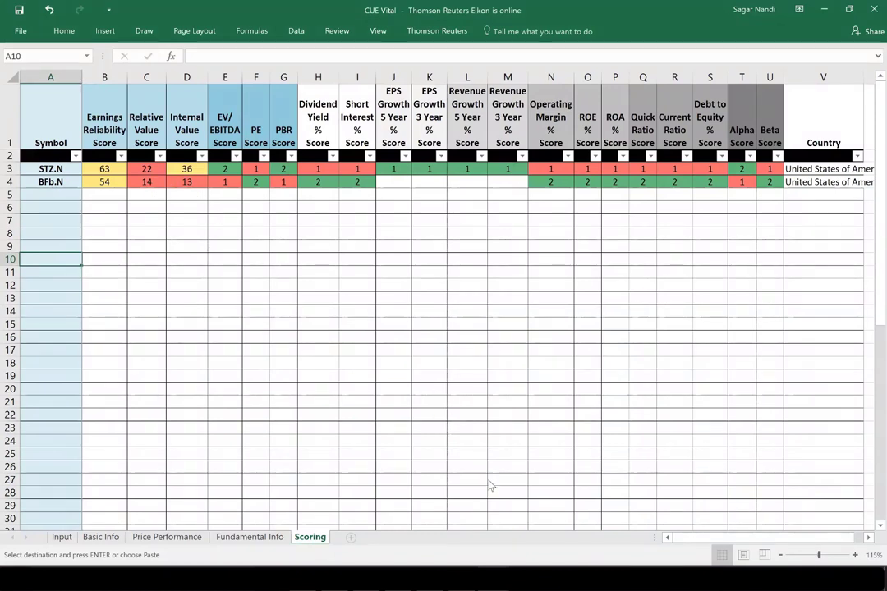
mouse_move(87, 123)
left_mouse_down()
mouse_move(227, 150)
mouse_move(300, 146)
left_mouse_up()
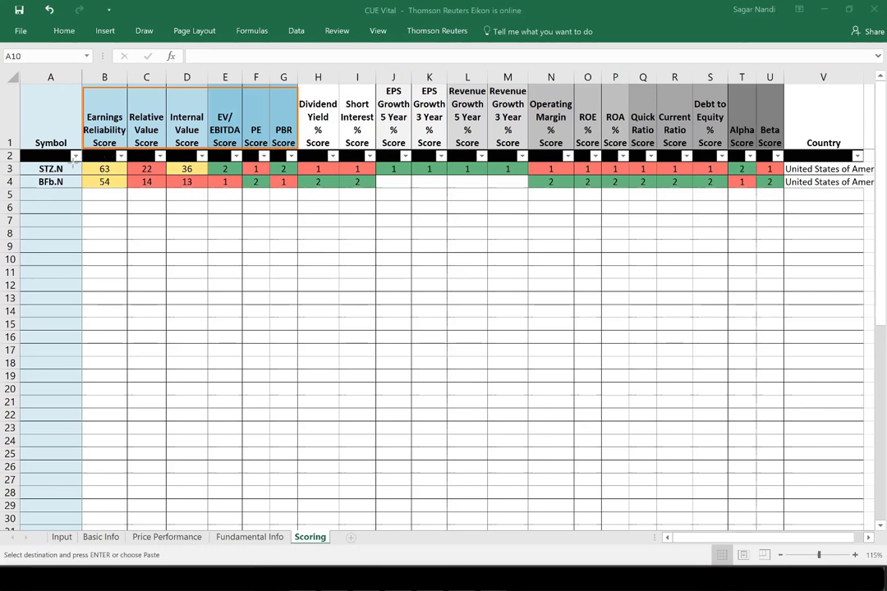
left_click_drag(85, 162, 293, 174)
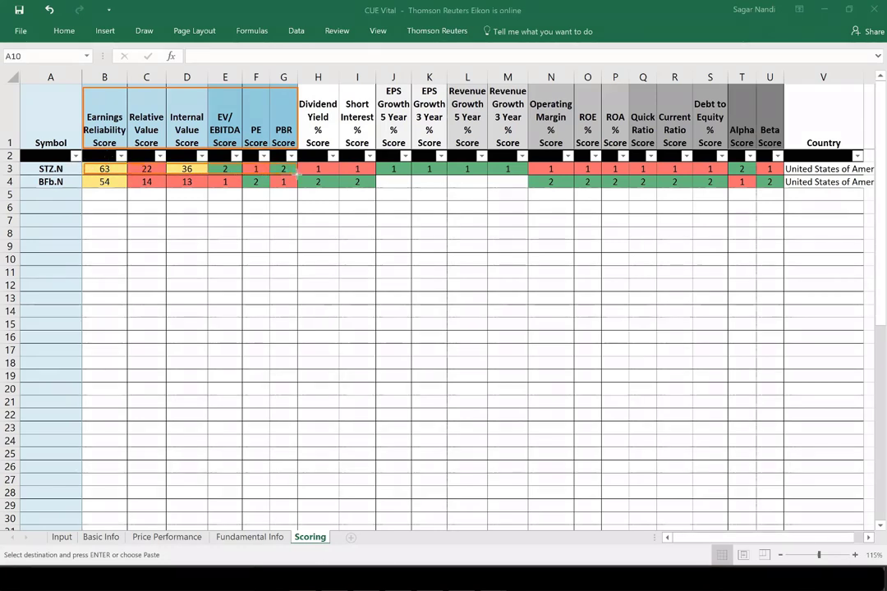
left_click_drag(87, 176, 251, 191)
left_click_drag(289, 188, 286, 185)
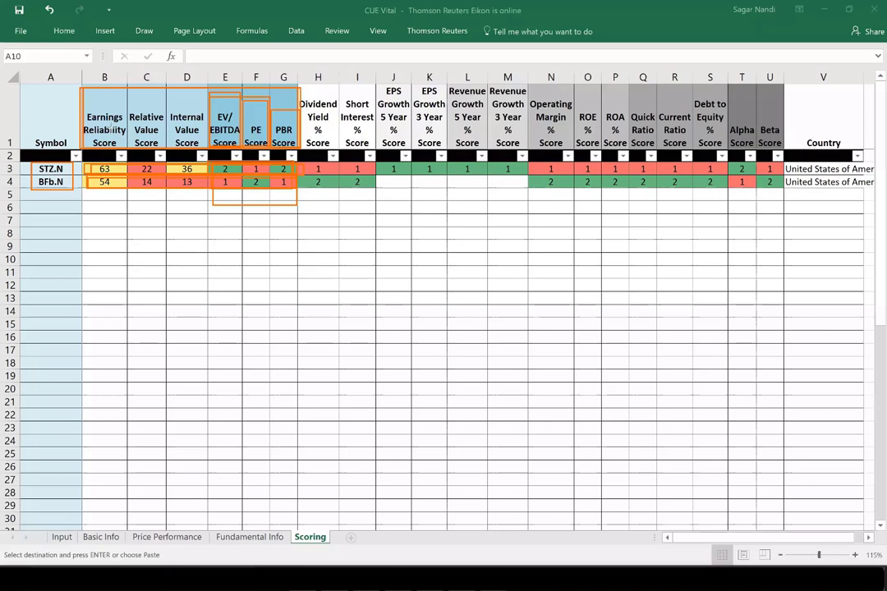
mouse_move(78, 97)
left_mouse_down()
mouse_move(102, 120)
mouse_move(179, 131)
mouse_move(173, 146)
left_mouse_up()
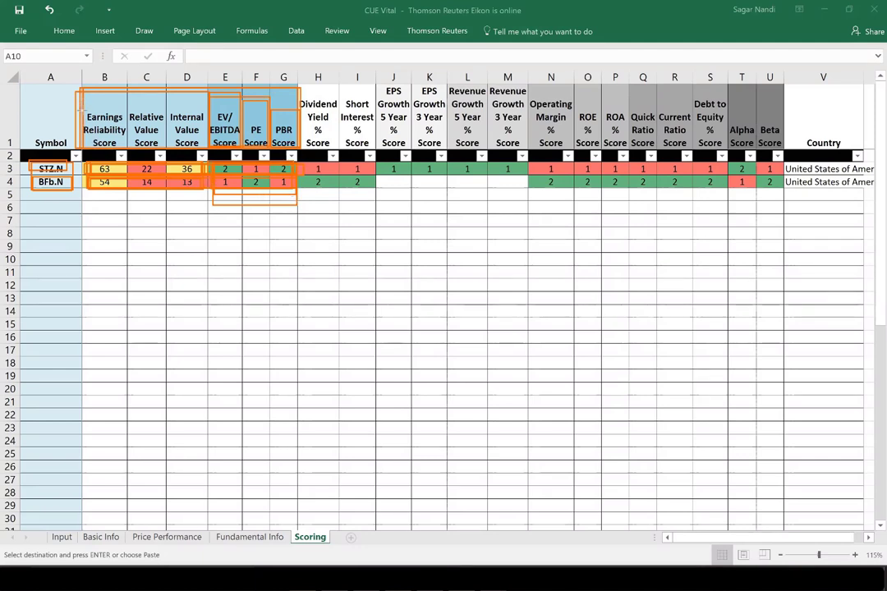
left_click_drag(79, 89, 123, 153)
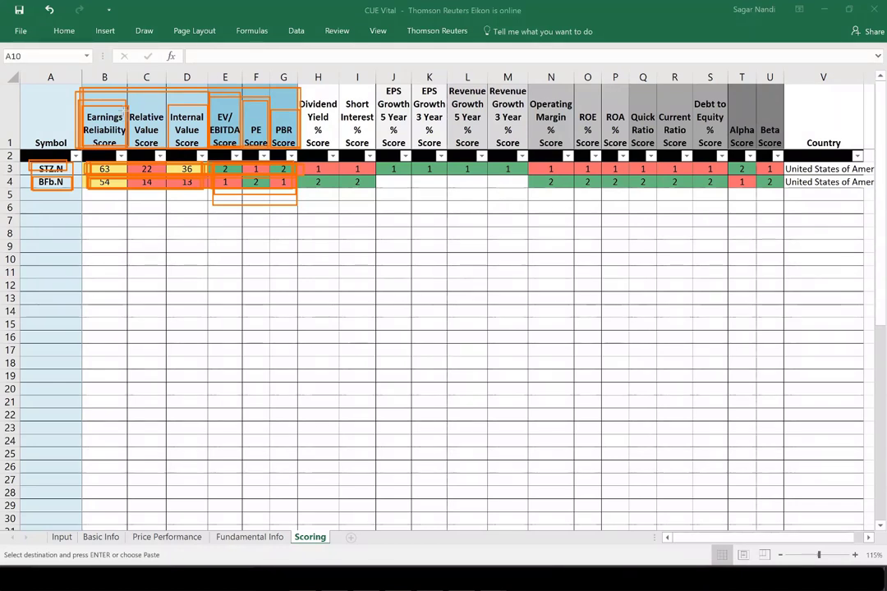
left_click_drag(128, 105, 162, 139)
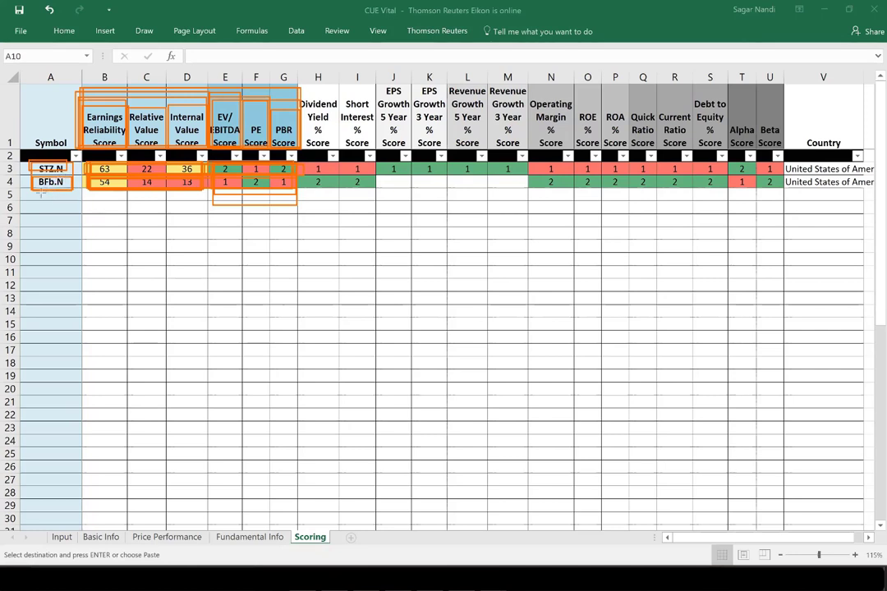
mouse_move(37, 194)
left_mouse_down()
mouse_move(41, 228)
mouse_move(72, 233)
left_mouse_up()
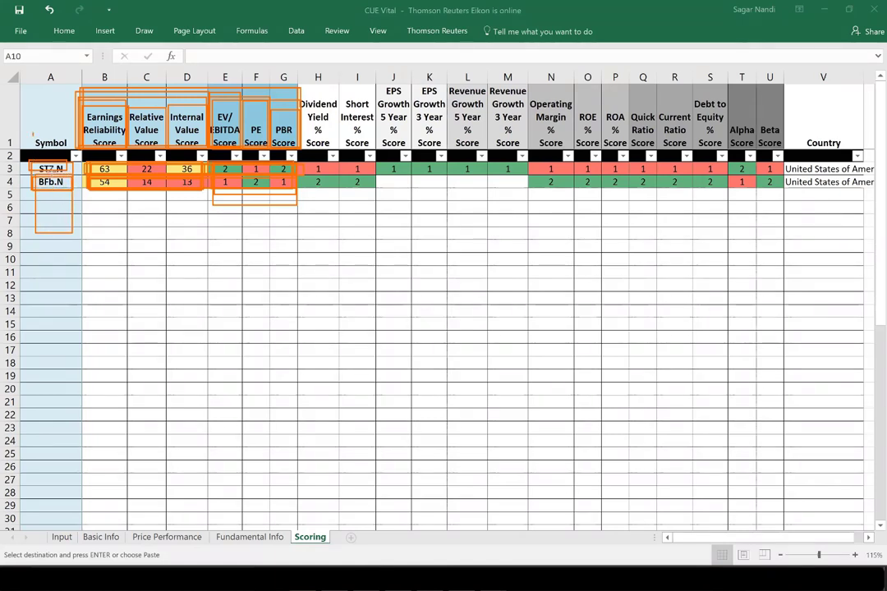
left_click_drag(33, 134, 68, 152)
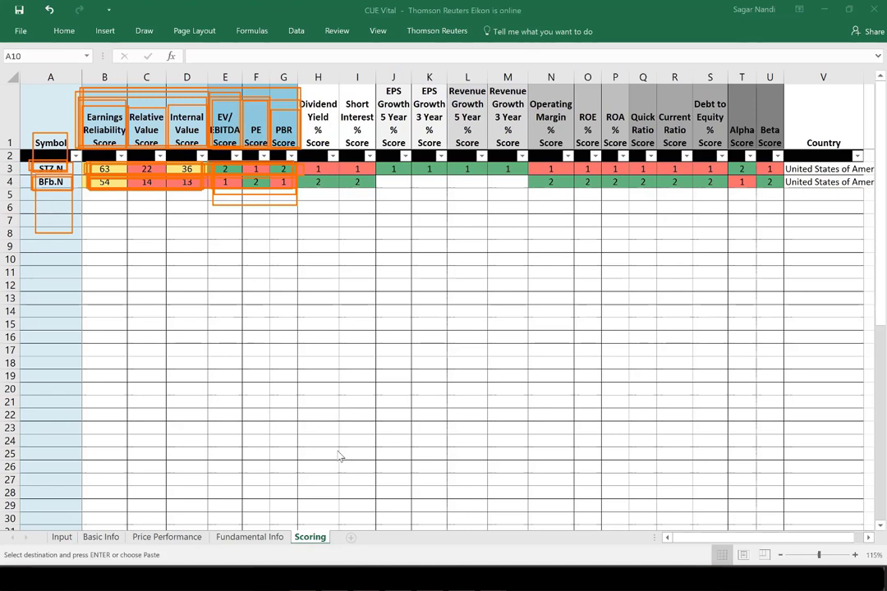
key("Escape")
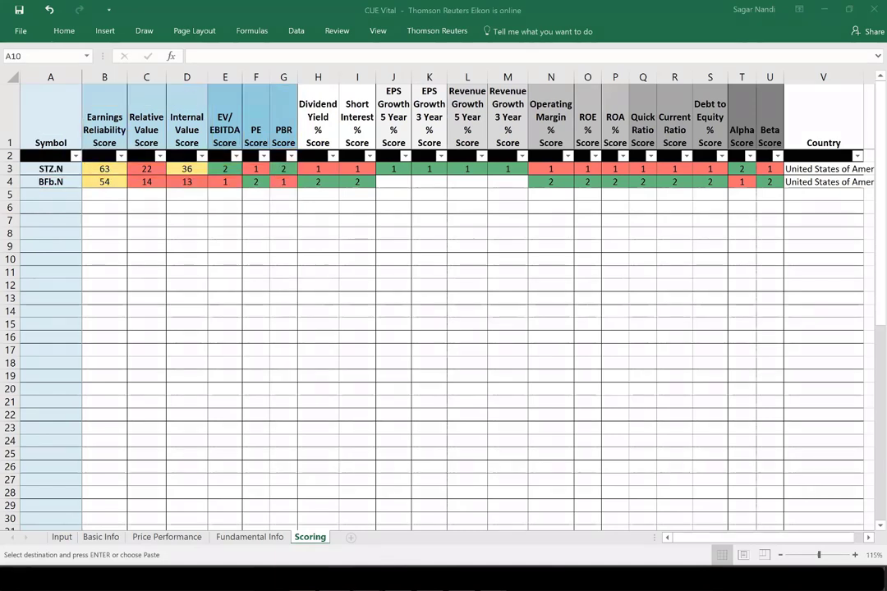
- Head back toward the Input sheet tab at the bottom of the workbook
mouse_move(398, 579)
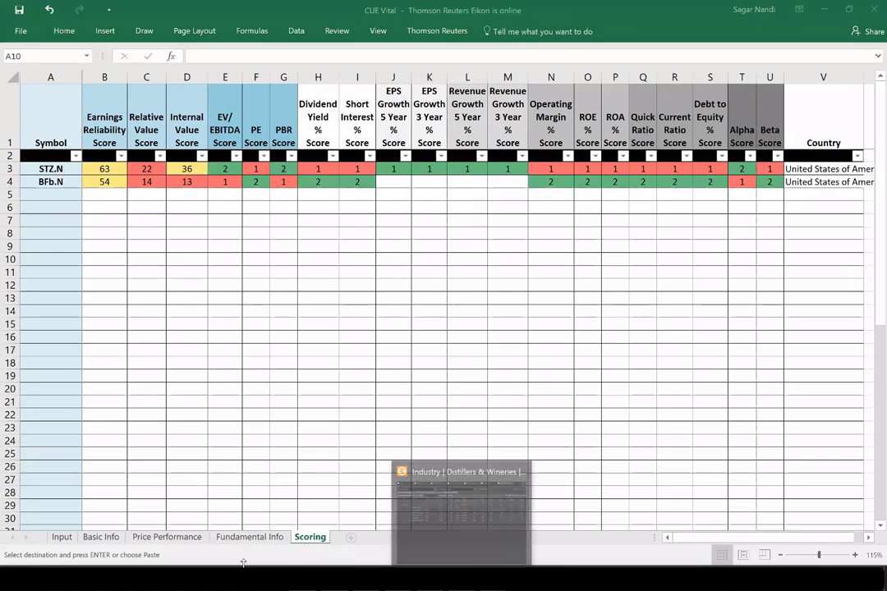
- Clear the old STZ.N and BFb.N symbols from B3:B4 on the Input sheet and select A1
left_click(61, 537)
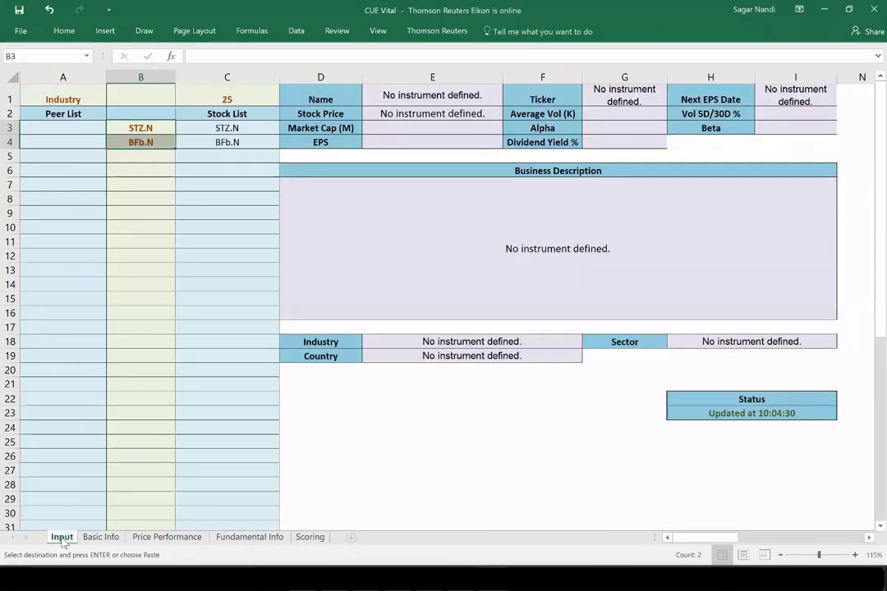
left_click(141, 128)
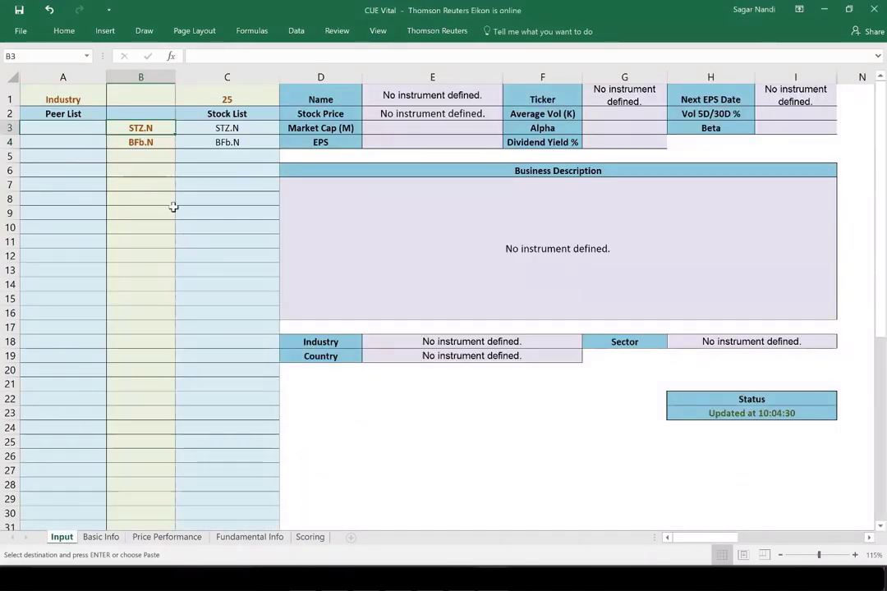
left_click_drag(139, 129, 144, 160)
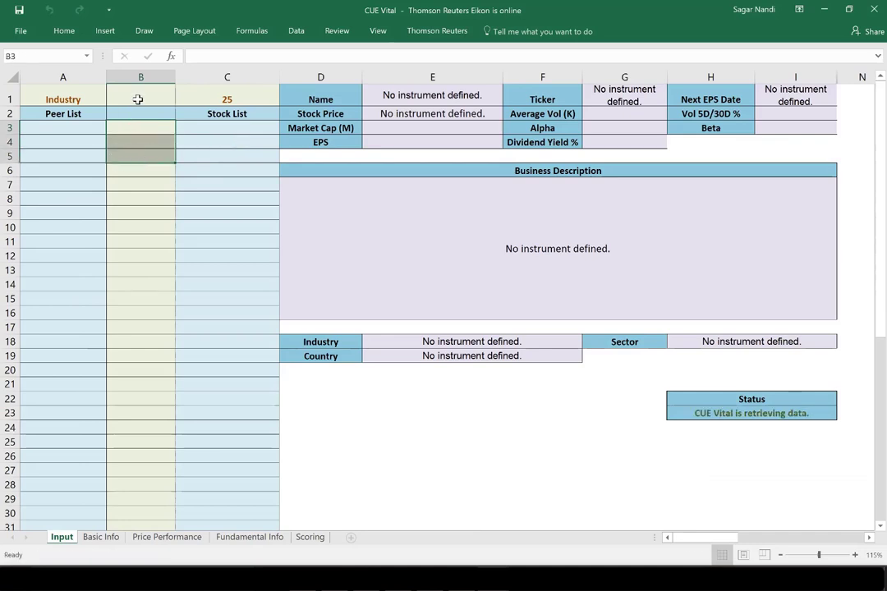
left_click(124, 94)
left_click(78, 96)
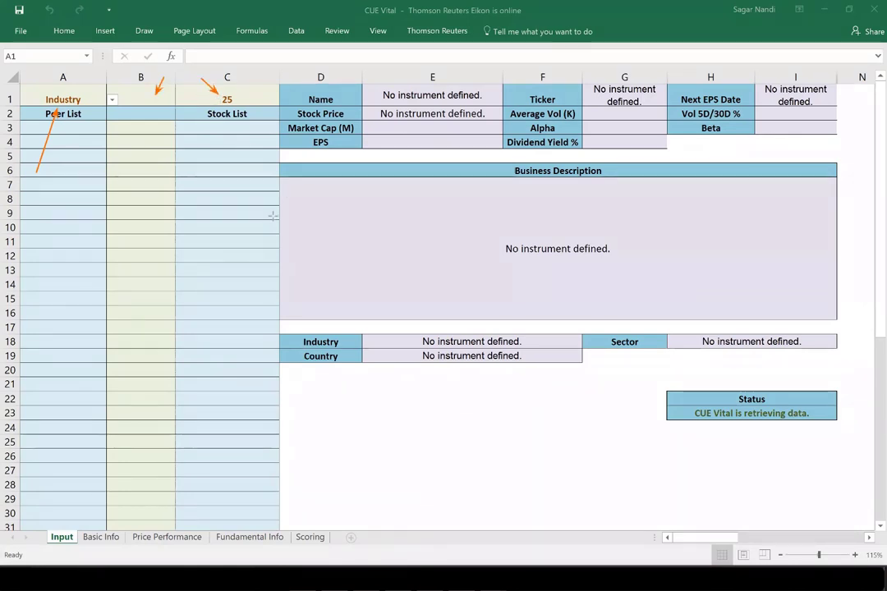
- Enter STZ.N in B1 to load Constellation Brands and its eight distiller peers
left_click(142, 90)
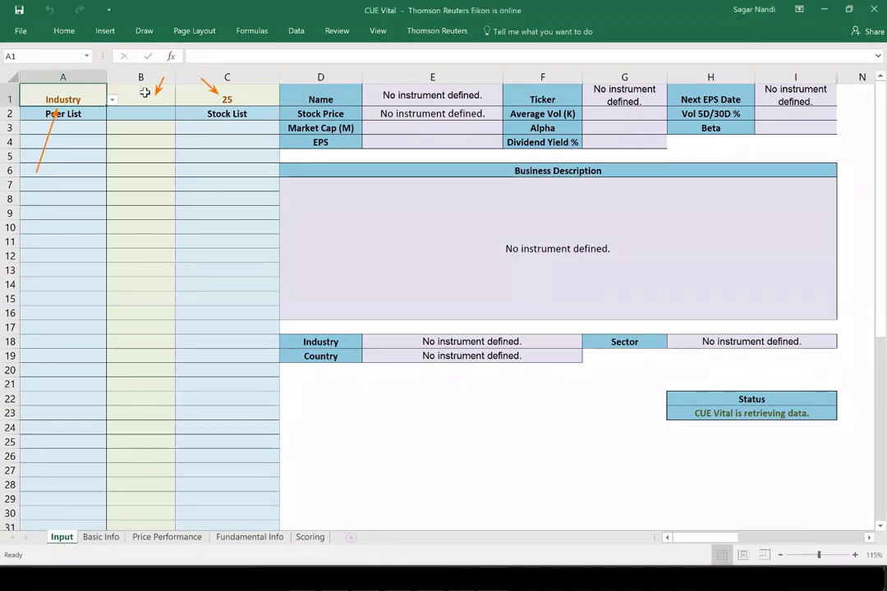
type("ST")
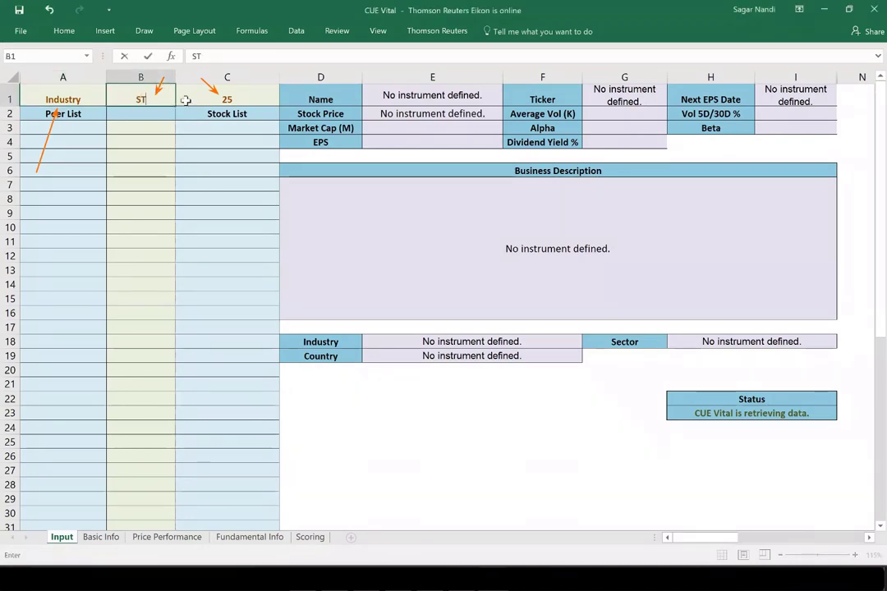
type("Z.N")
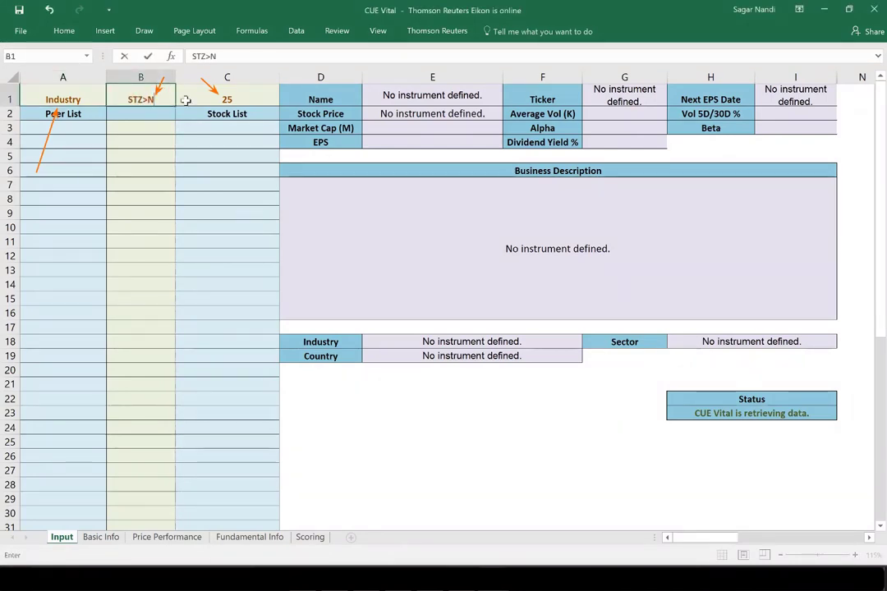
key("BackSpace")
key("BackSpace")
type(".N")
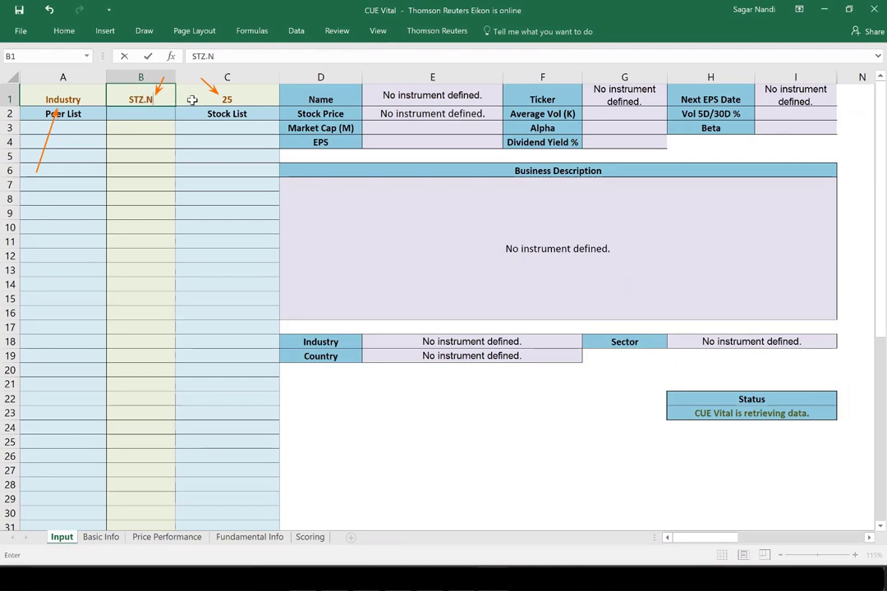
left_click(227, 100)
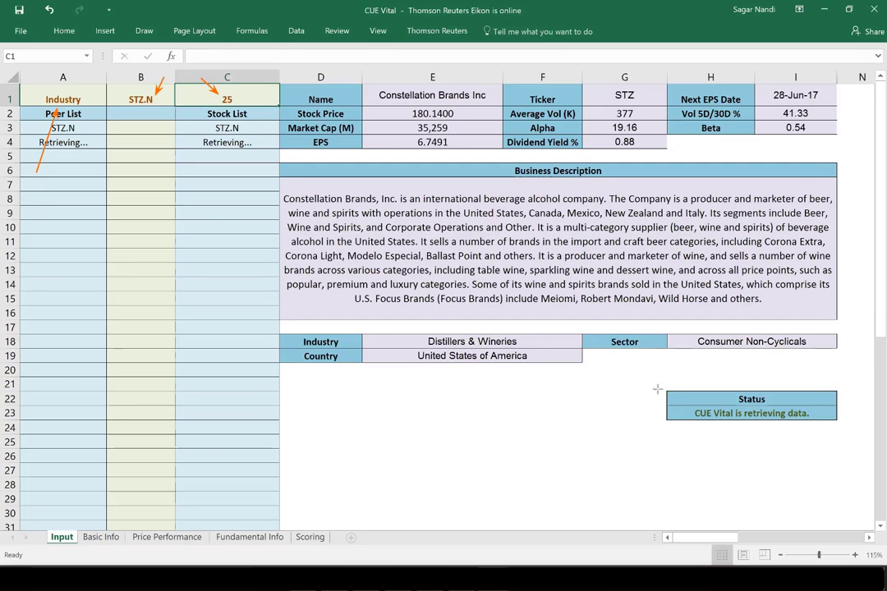
left_click_drag(656, 389, 827, 429)
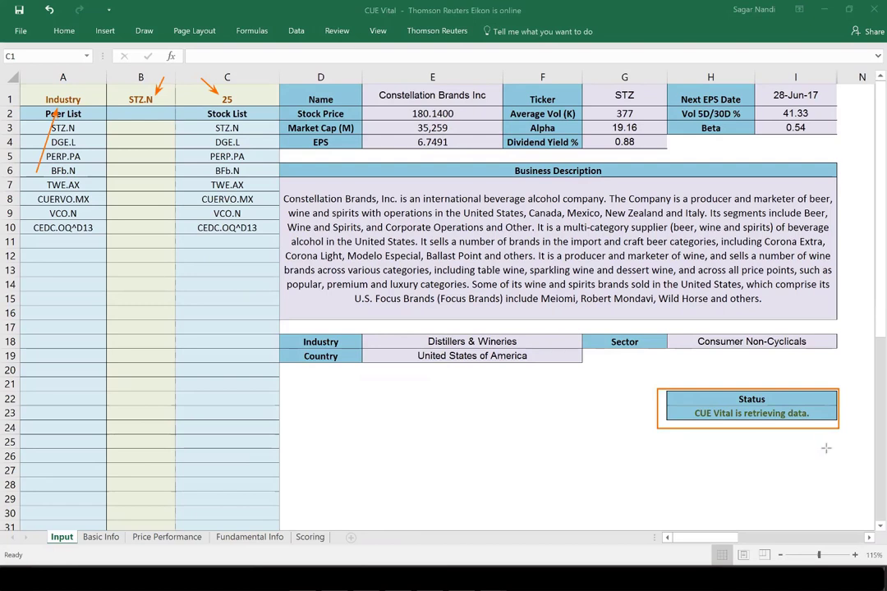
- Mark the peer list plus price 180.14, volume 377, volatility 41.33, market cap 35,259, Alpha 19.16, Beta 0.54
left_click_drag(153, 237, 106, 222)
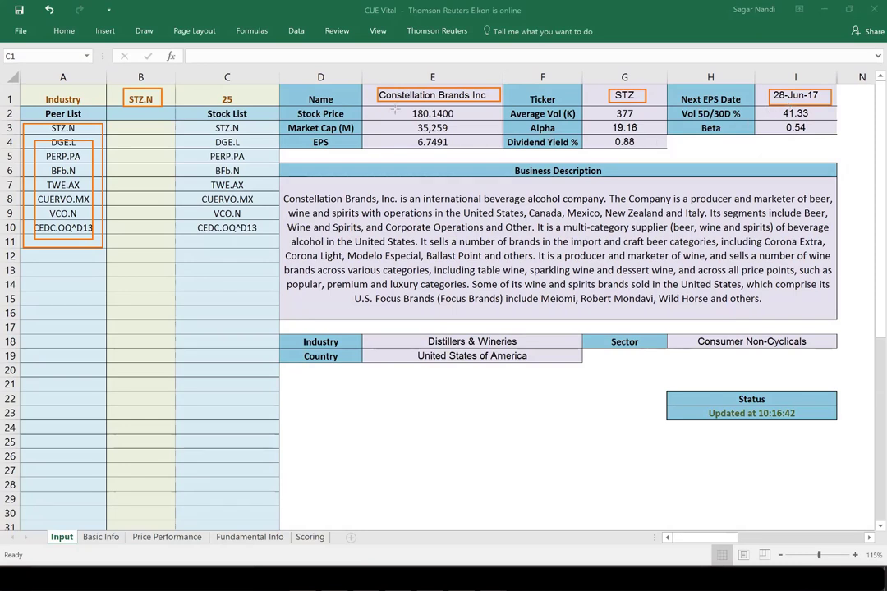
left_click_drag(395, 110, 475, 120)
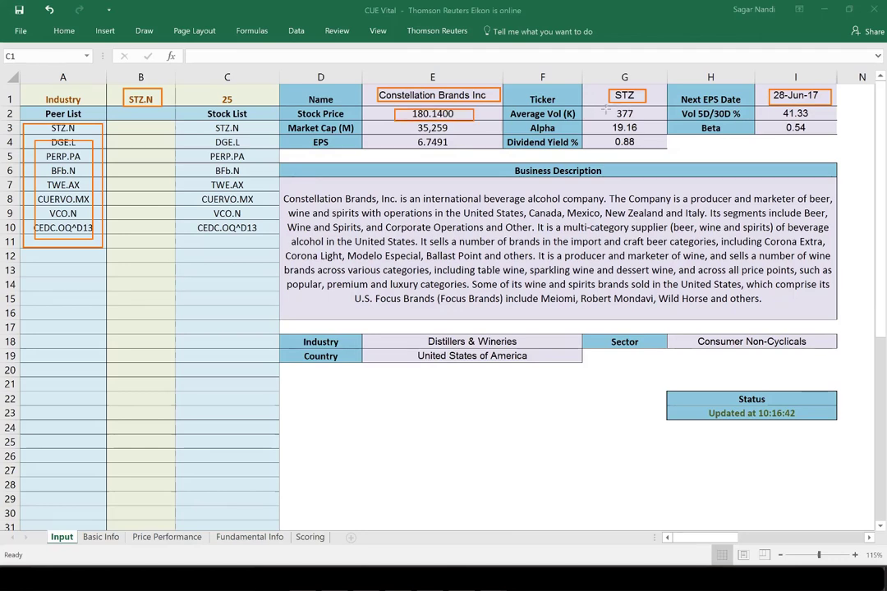
left_click_drag(605, 109, 649, 122)
left_click_drag(770, 105, 815, 121)
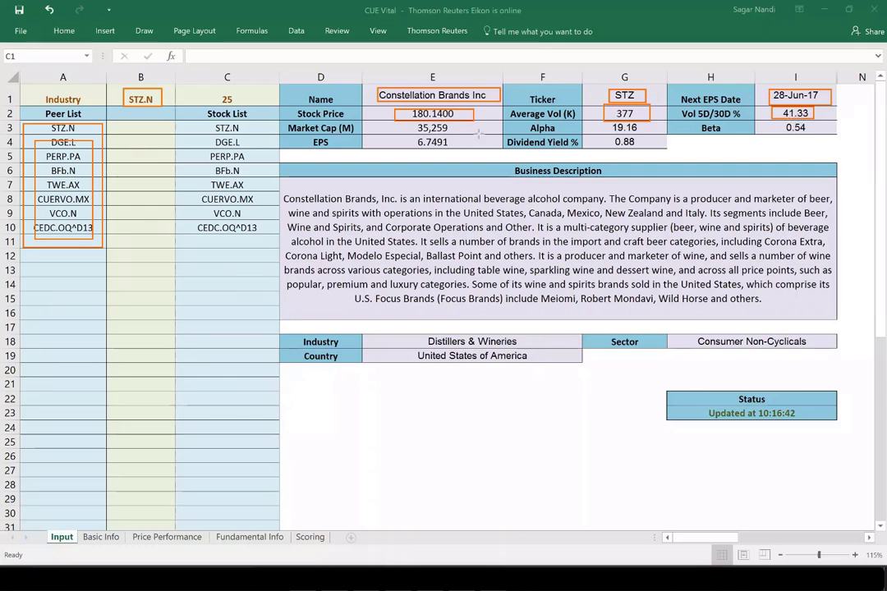
left_click_drag(400, 121, 463, 134)
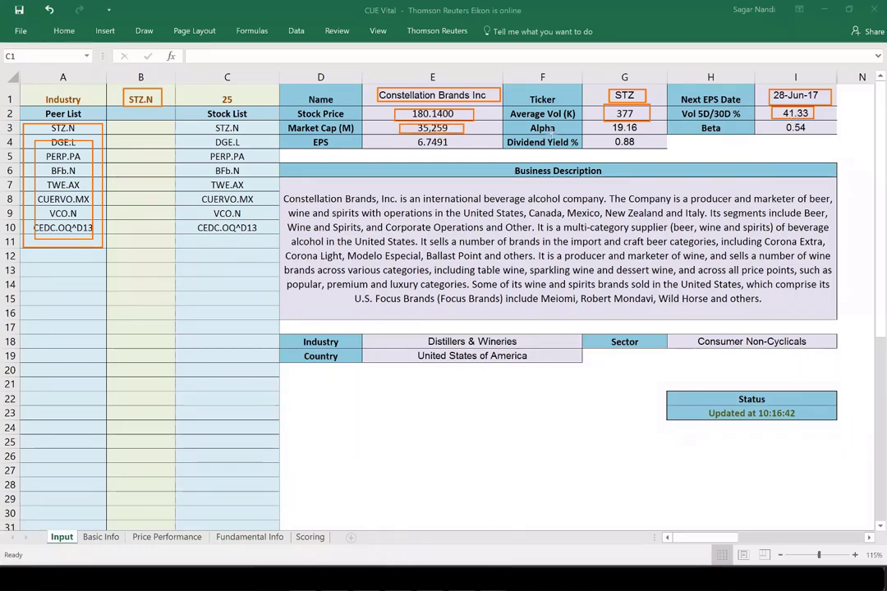
left_click_drag(606, 122, 651, 134)
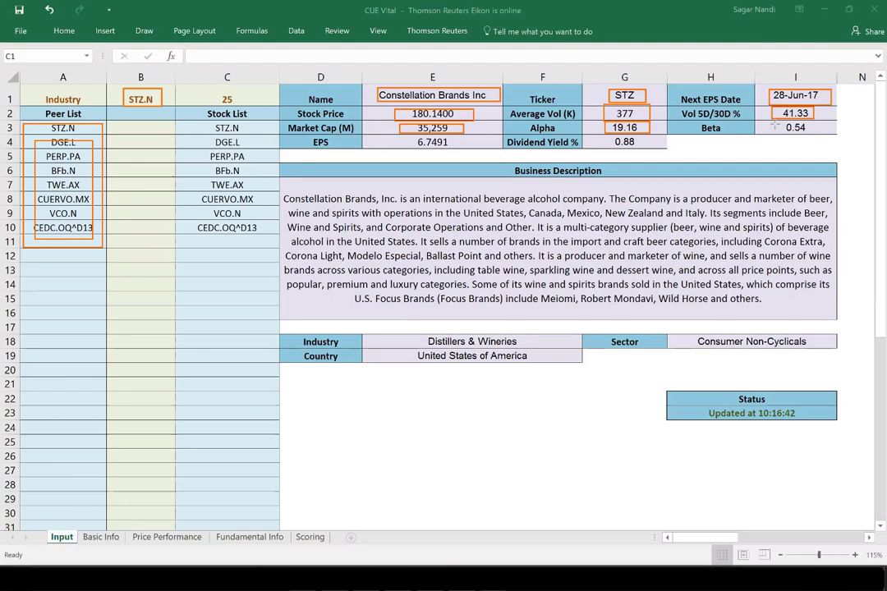
left_click_drag(775, 121, 818, 134)
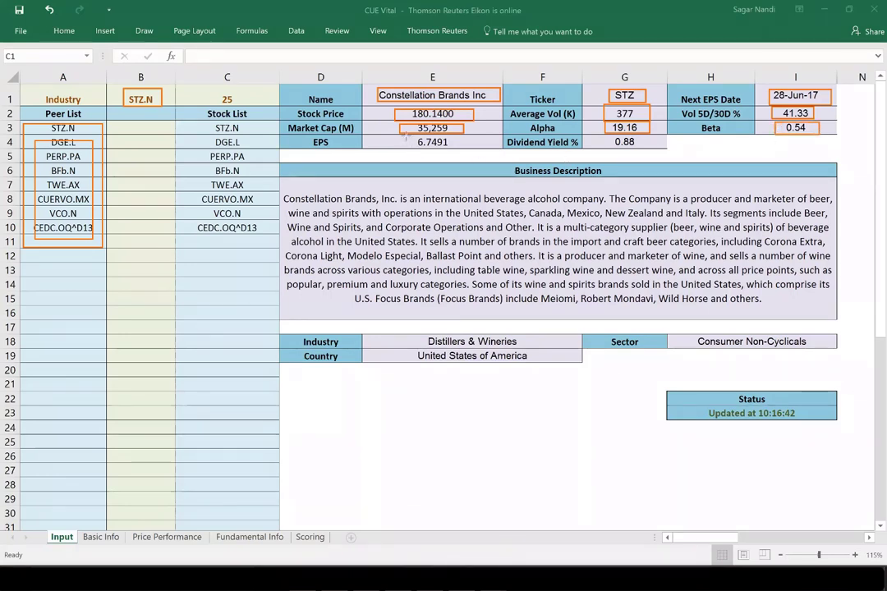
- Mark EPS 6.7491, dividend yield 0.88, and the Distillers & Wineries industry, Sector and Country values
left_click_drag(405, 136, 458, 149)
left_click_drag(600, 137, 656, 149)
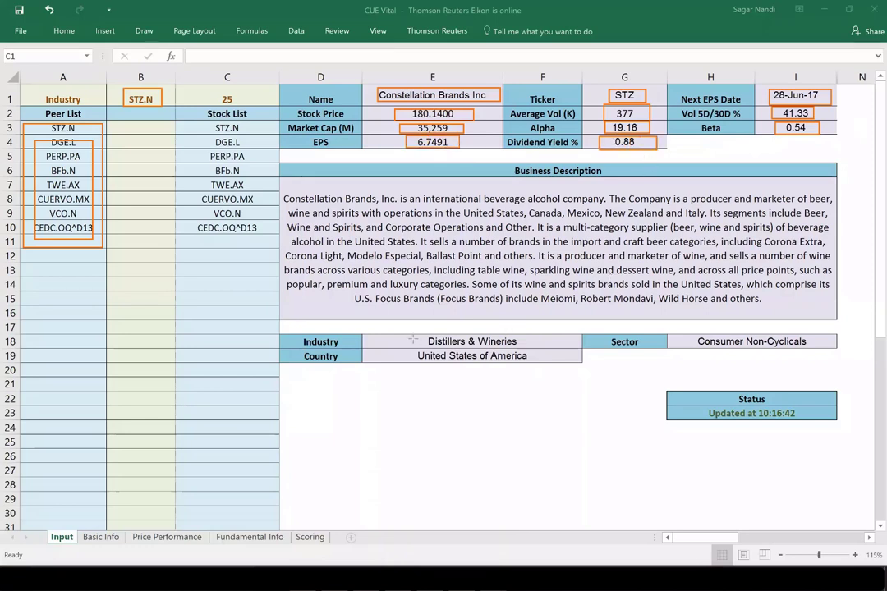
left_click_drag(415, 335, 531, 349)
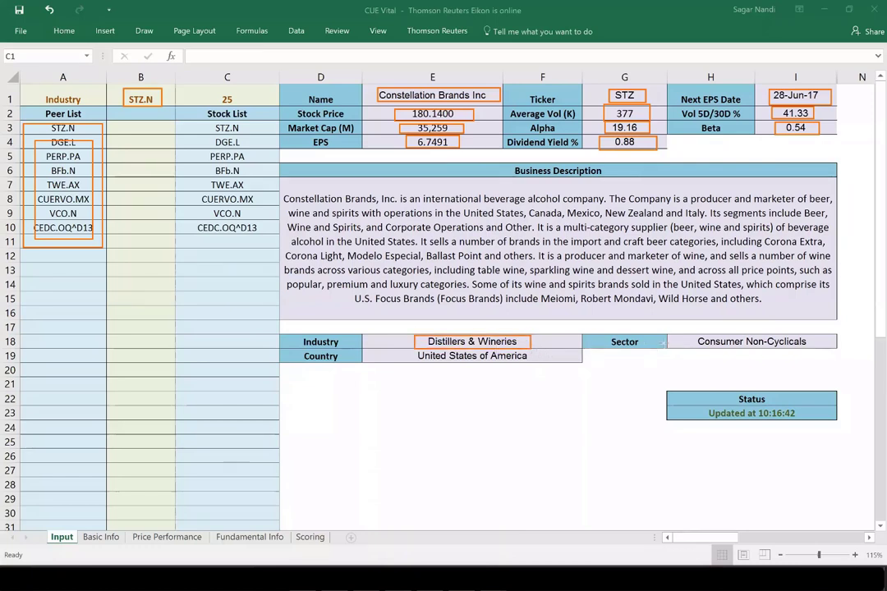
left_click_drag(688, 335, 811, 350)
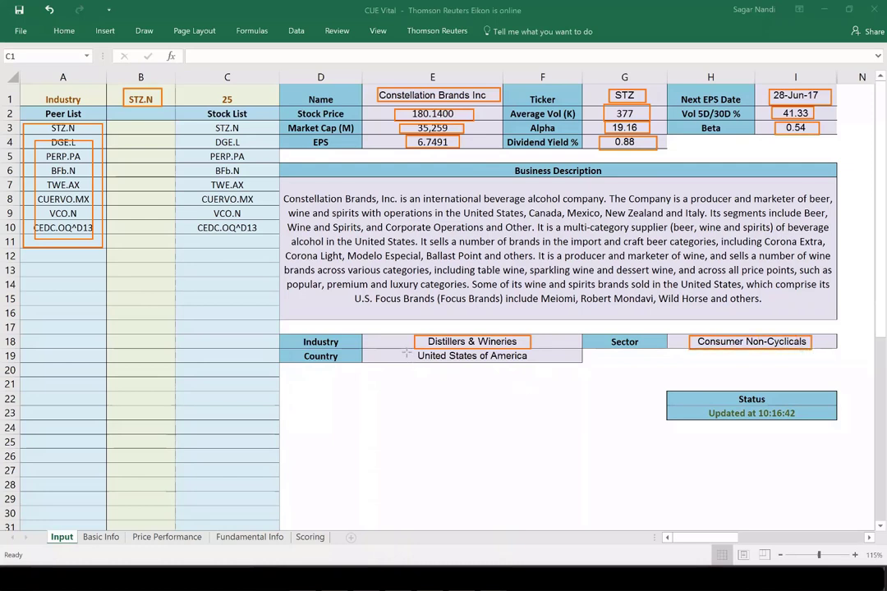
left_click_drag(406, 352, 540, 363)
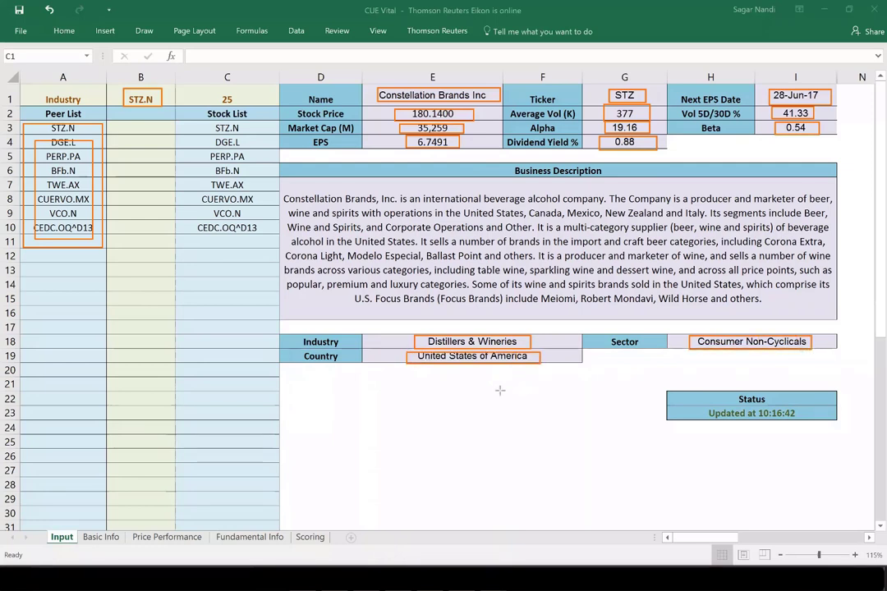
key("Escape")
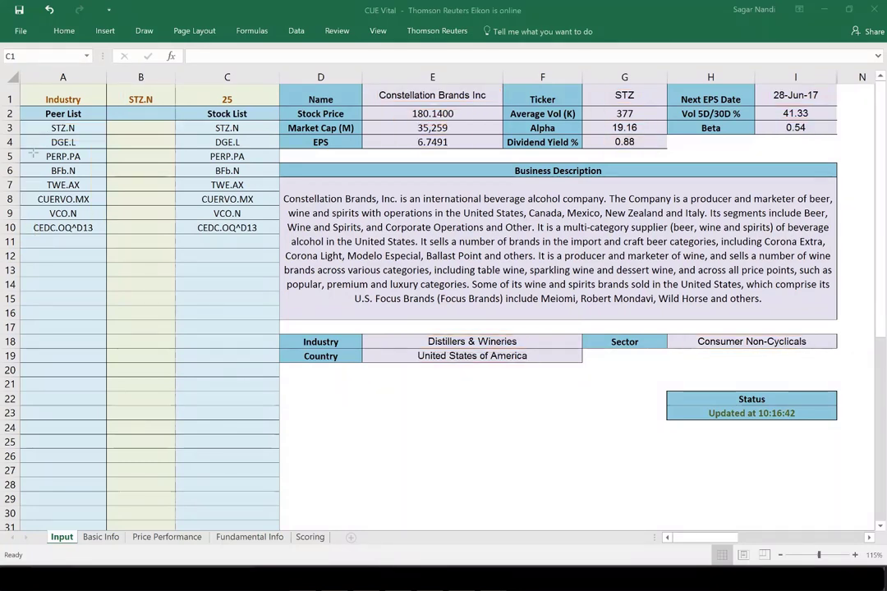
mouse_move(29, 138)
left_mouse_down()
mouse_move(99, 192)
mouse_move(101, 239)
left_mouse_up()
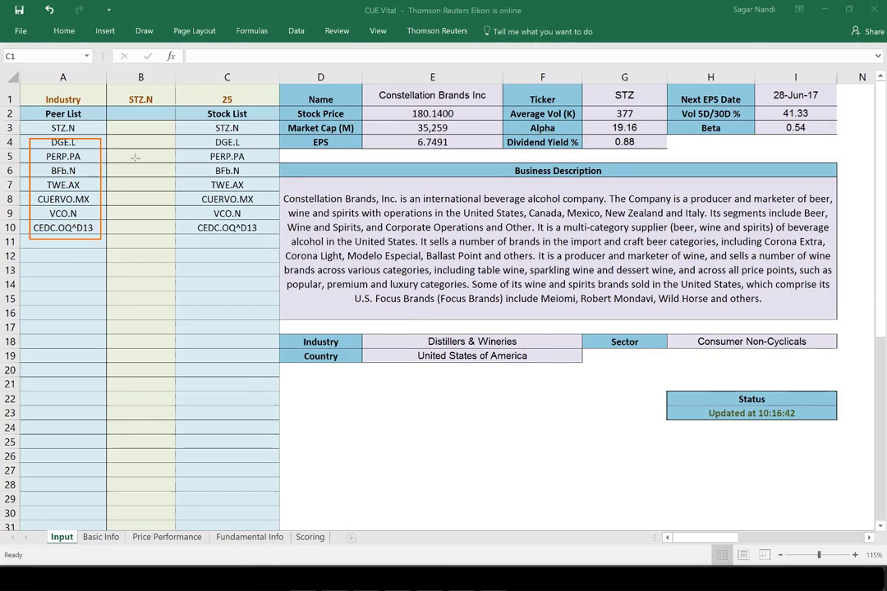
left_click_drag(117, 90, 169, 108)
left_click_drag(217, 92, 238, 106)
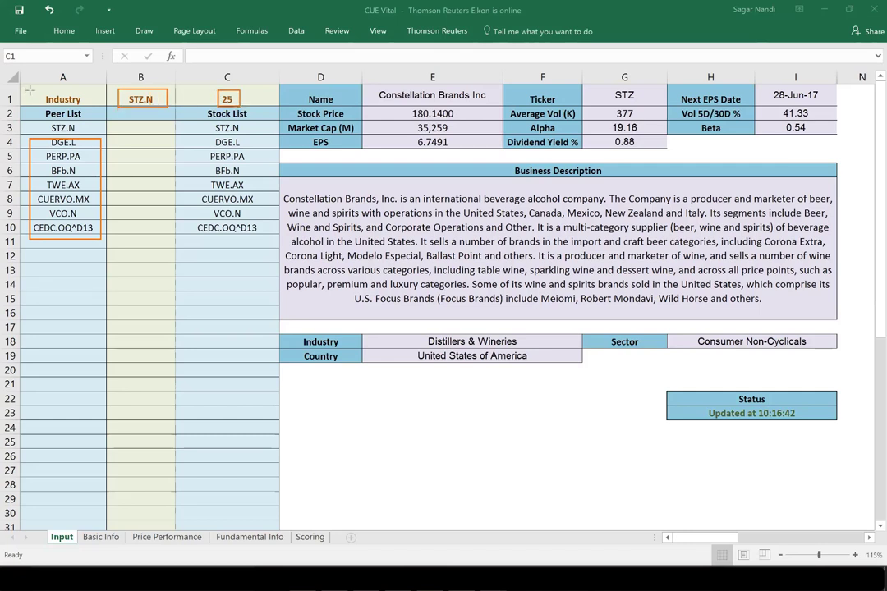
left_click_drag(30, 90, 104, 108)
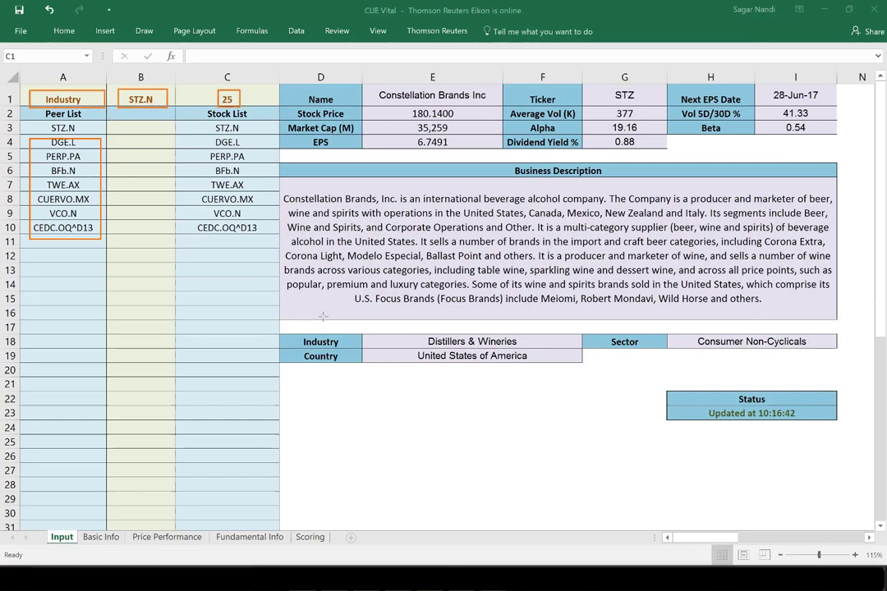
key("e")
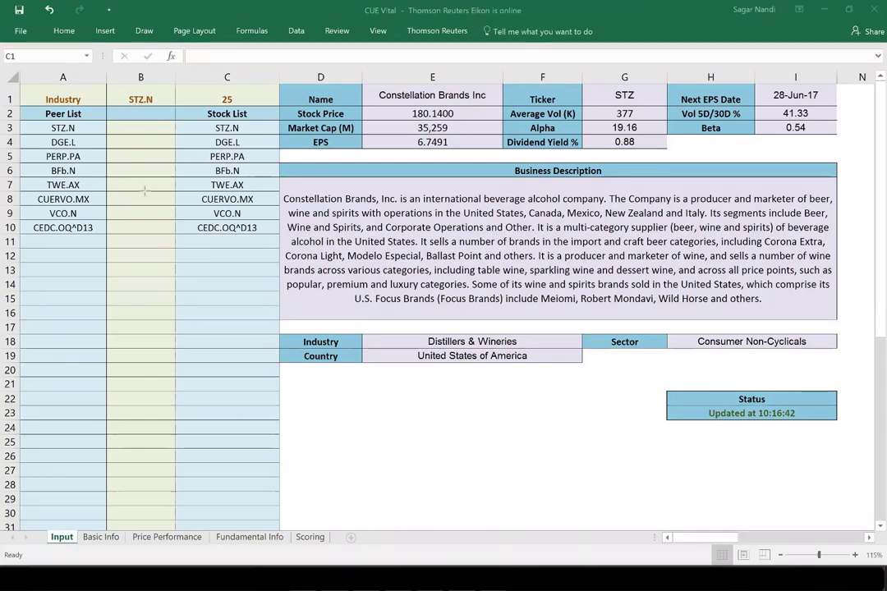
- On Basic Info, mark the peers' Country entries and the Market Cap, Short Interest and Dividend Yield columns
left_click(101, 538)
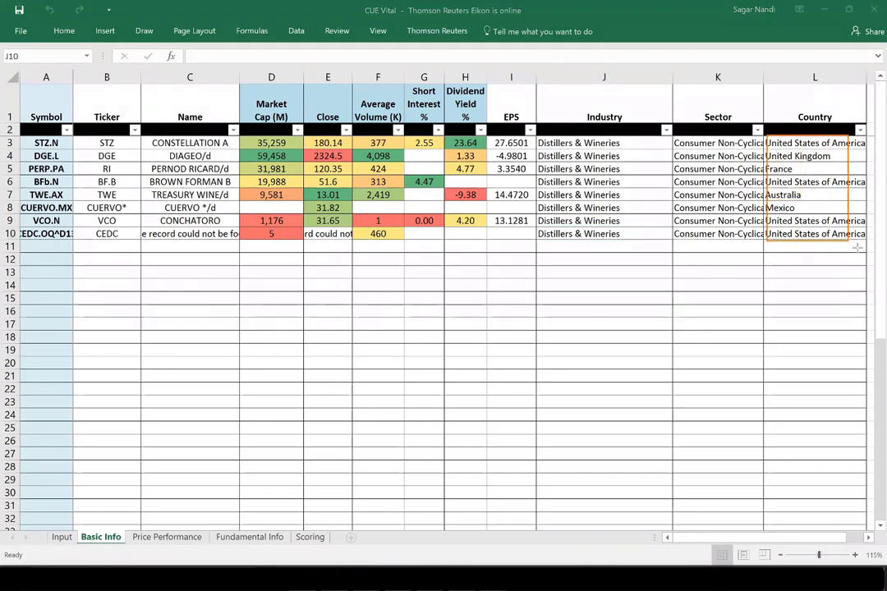
left_click_drag(767, 137, 868, 248)
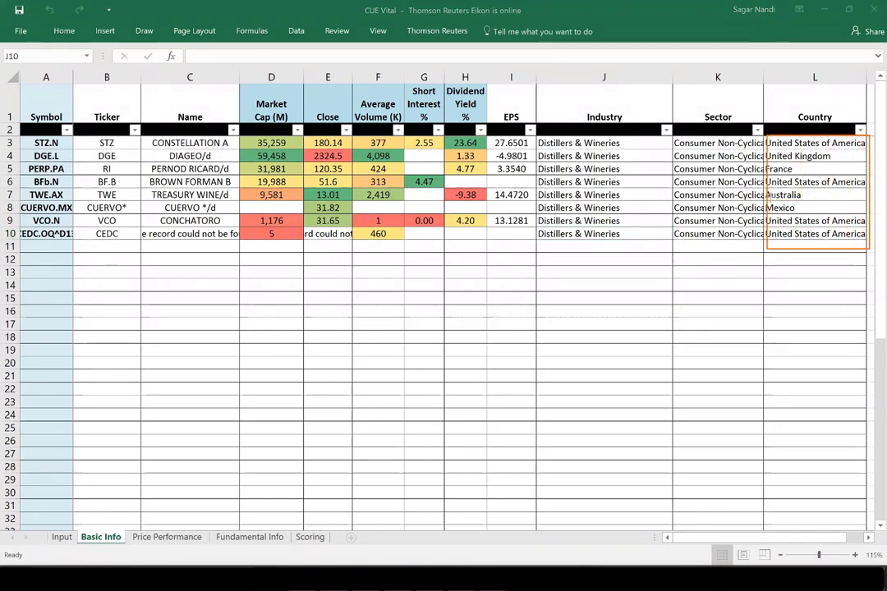
left_click_drag(766, 188, 809, 213)
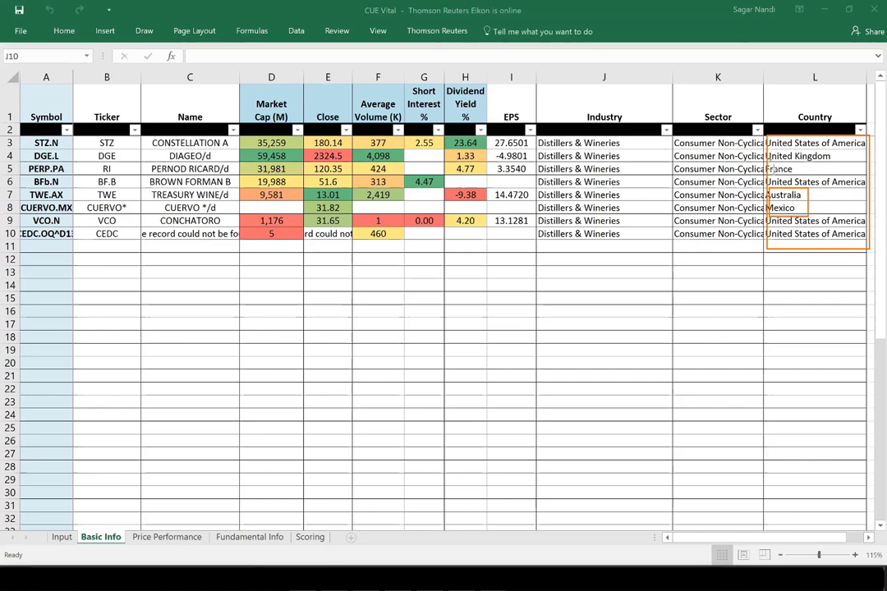
left_click_drag(767, 163, 805, 175)
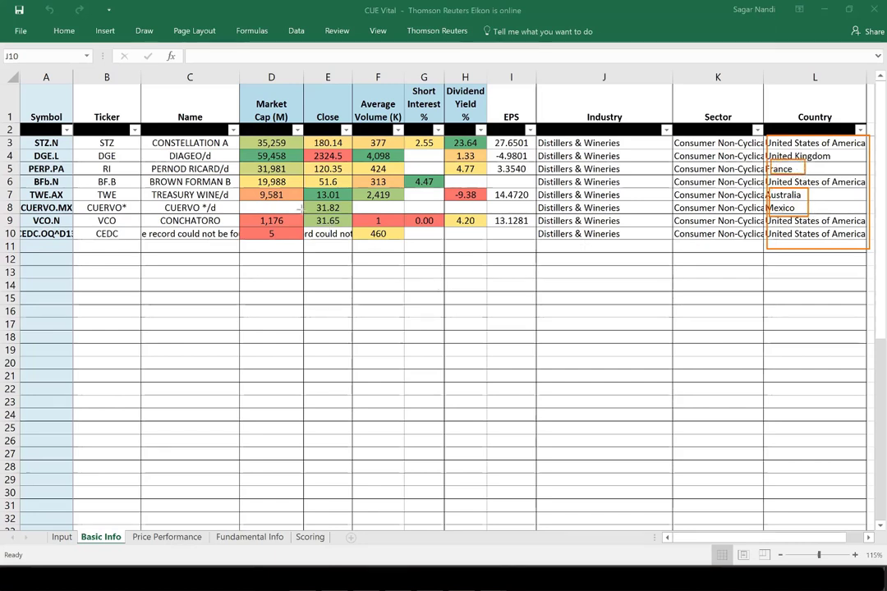
left_click_drag(244, 136, 304, 257)
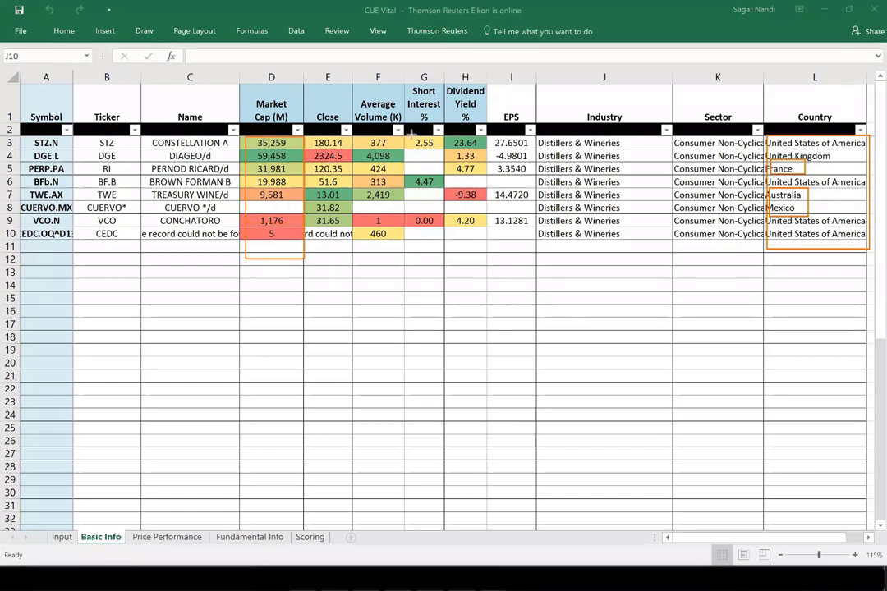
left_click_drag(411, 136, 440, 243)
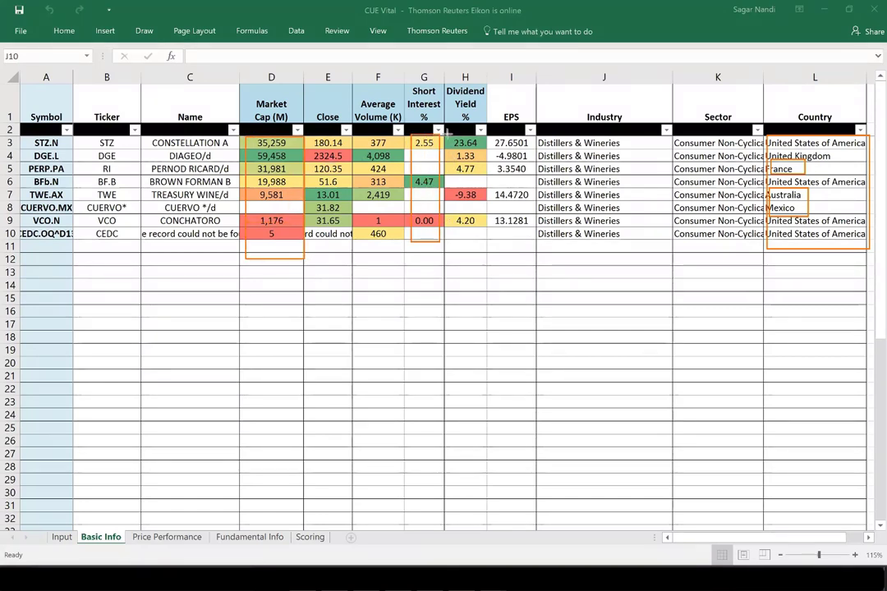
left_click_drag(445, 134, 486, 245)
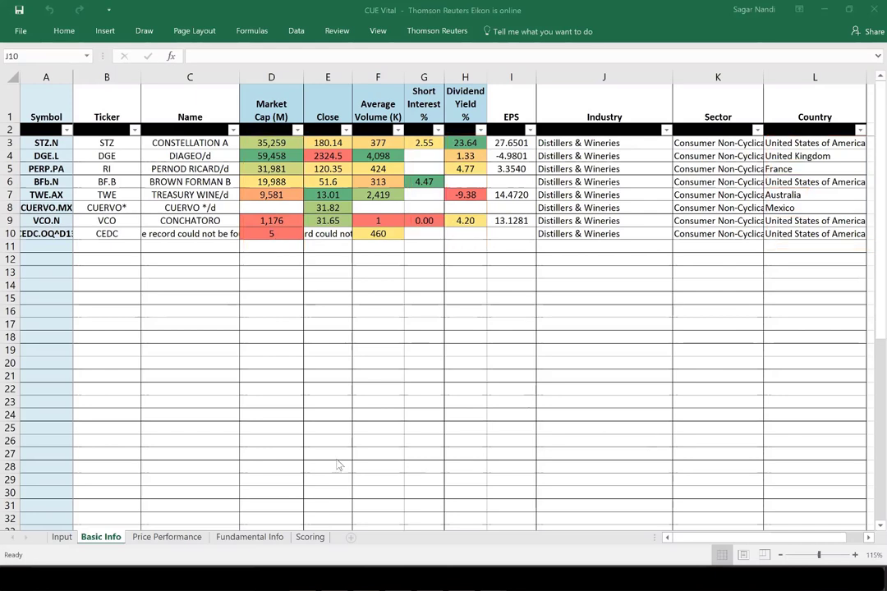
- On the Price Performance sheet, mark PERP.PA's price changes and France entry and row 10's steep losses, then clear the marks
left_click(158, 539)
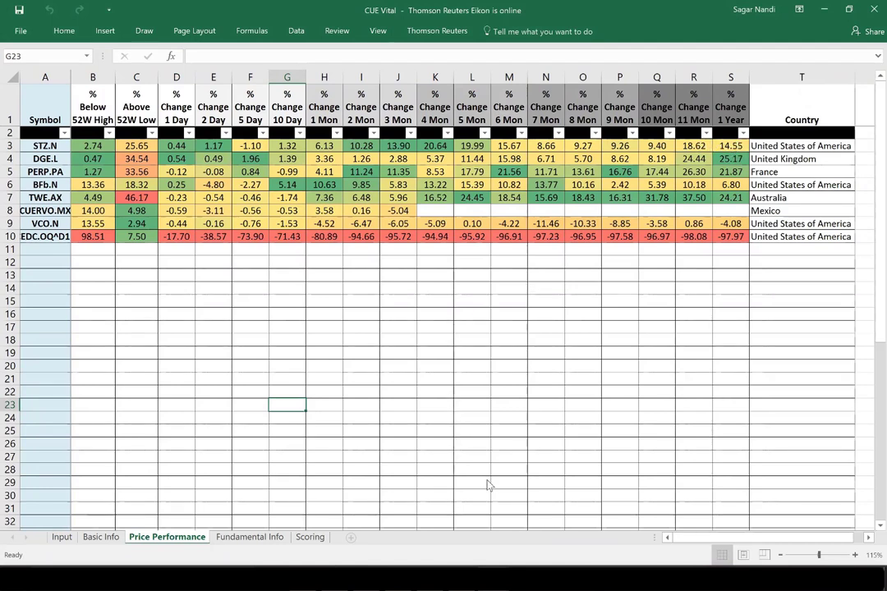
left_click_drag(358, 179, 763, 187)
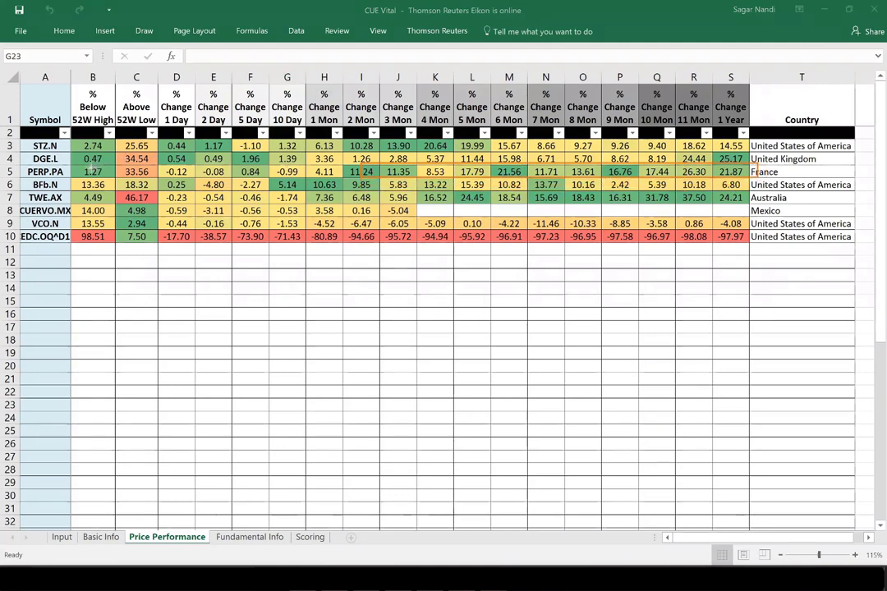
left_click_drag(88, 168, 340, 176)
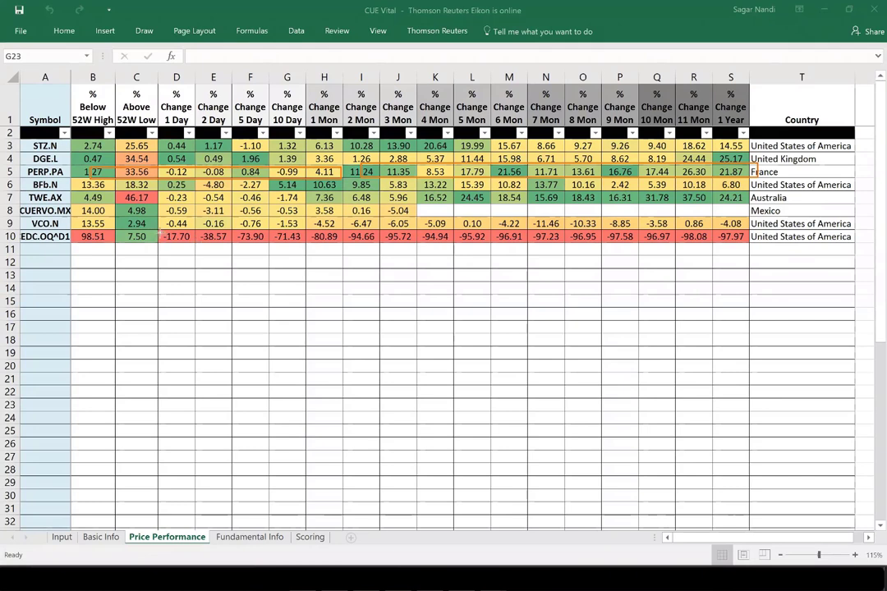
mouse_move(162, 239)
left_mouse_down()
mouse_move(746, 246)
mouse_move(749, 234)
mouse_move(749, 247)
left_mouse_up()
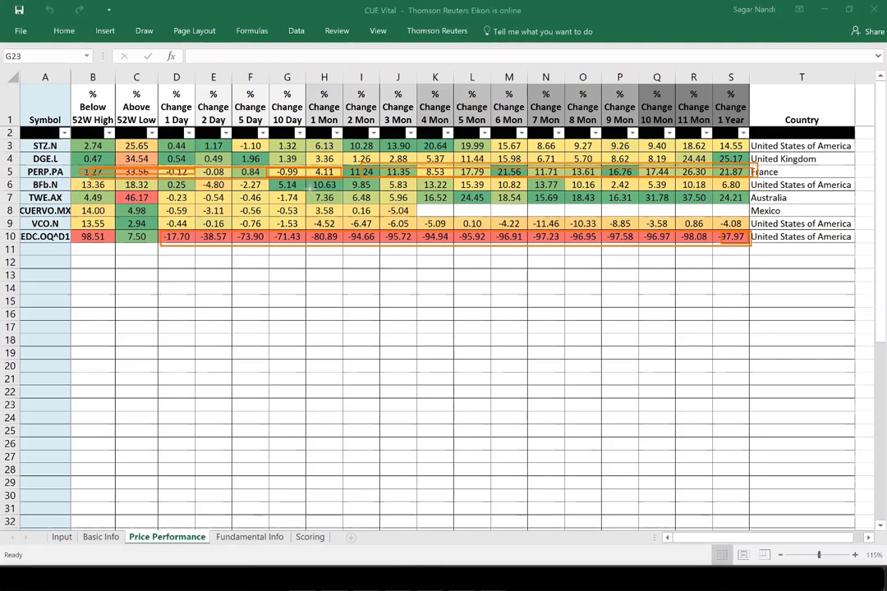
left_click_drag(751, 166, 795, 179)
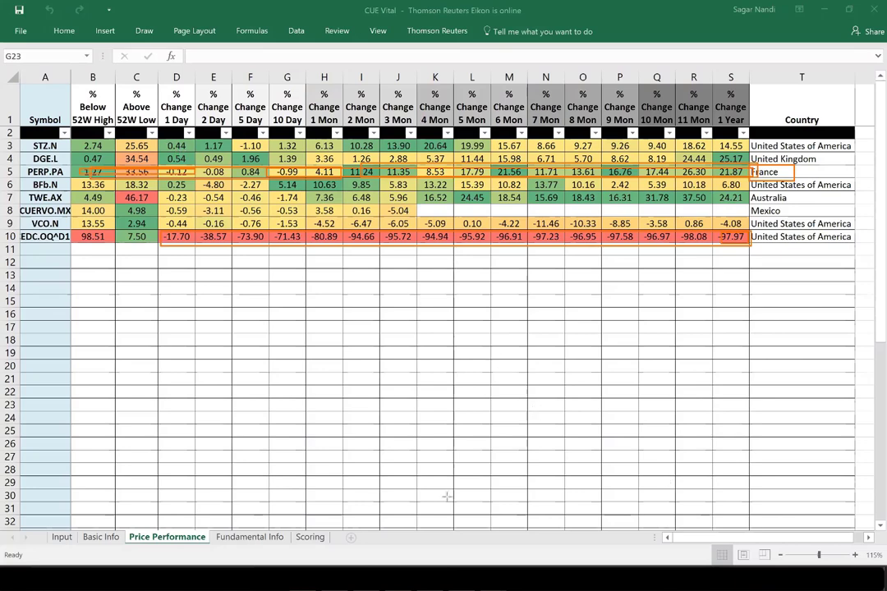
key("Escape")
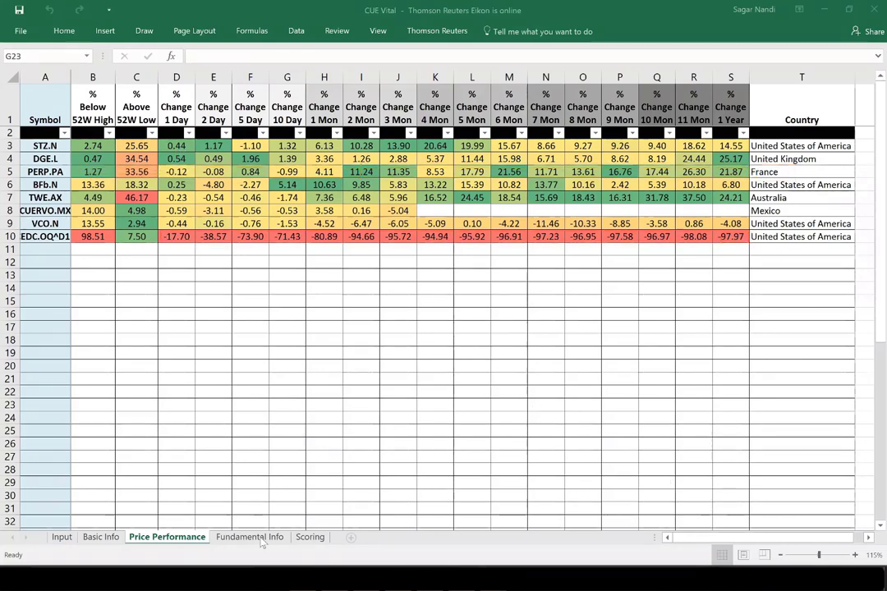
- Move past the Fundamental Info sheet to the CUE Vital Scoring sheet with Ctrl+Page Down
key("ctrl+Page_Down")
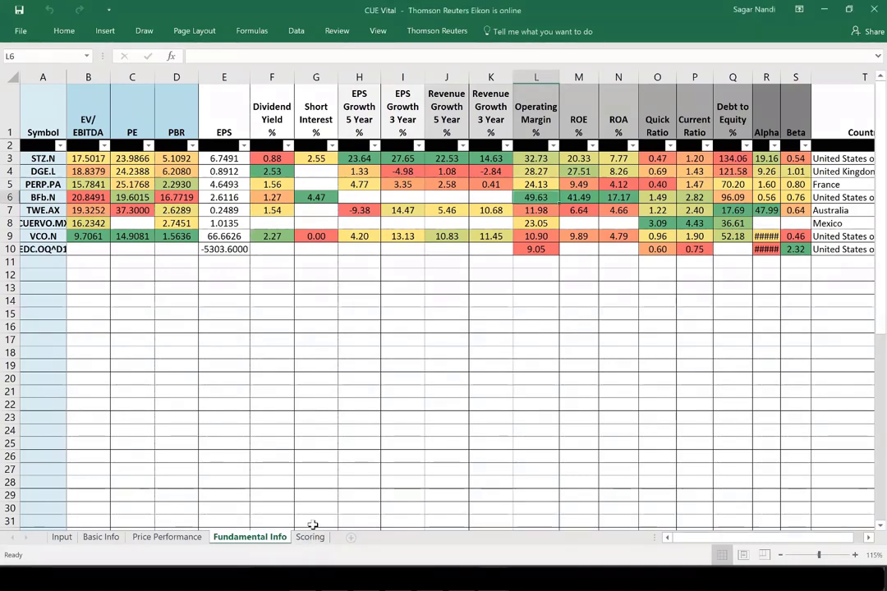
key("ctrl+Page_Down")
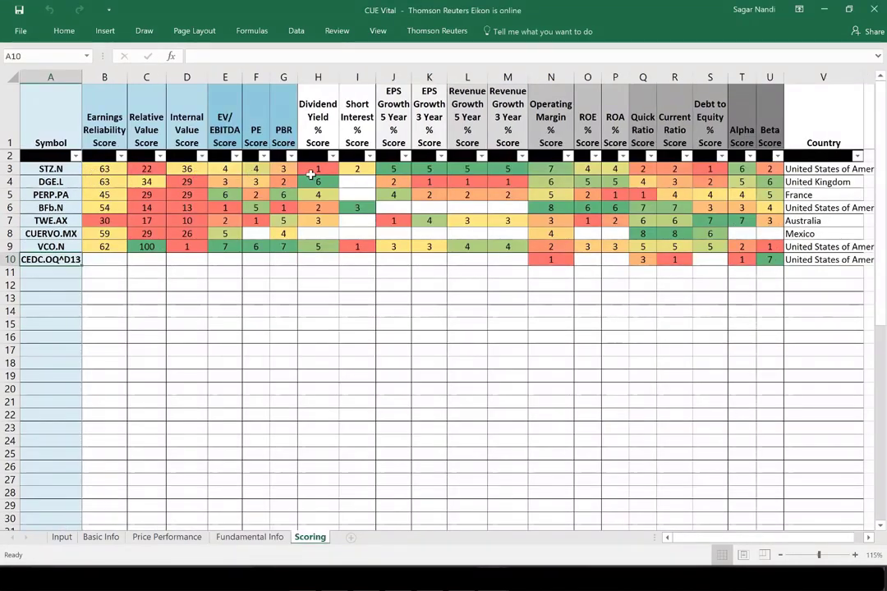
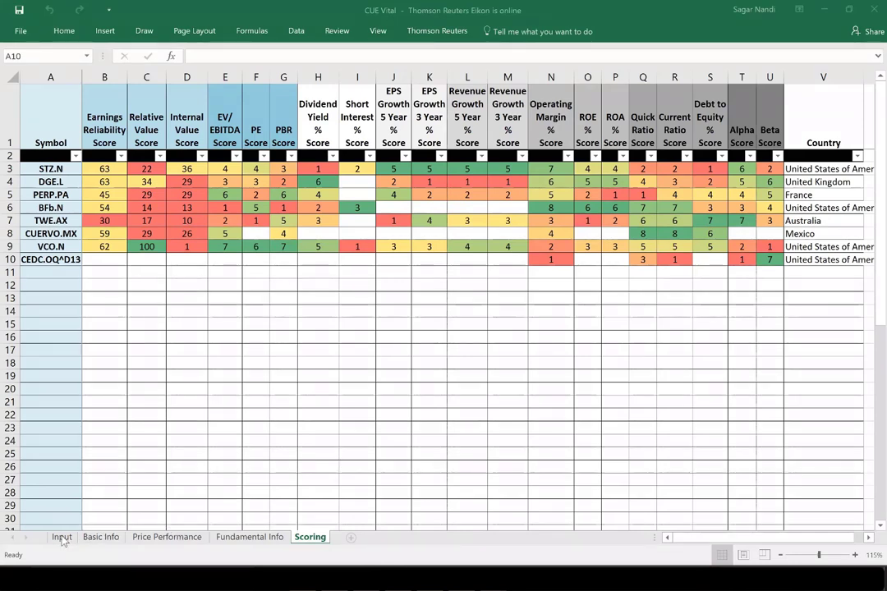
- On the Input sheet, switch STZ.N's peer grouping from Industry to Sector via the A1 dropdown
left_click(62, 538)
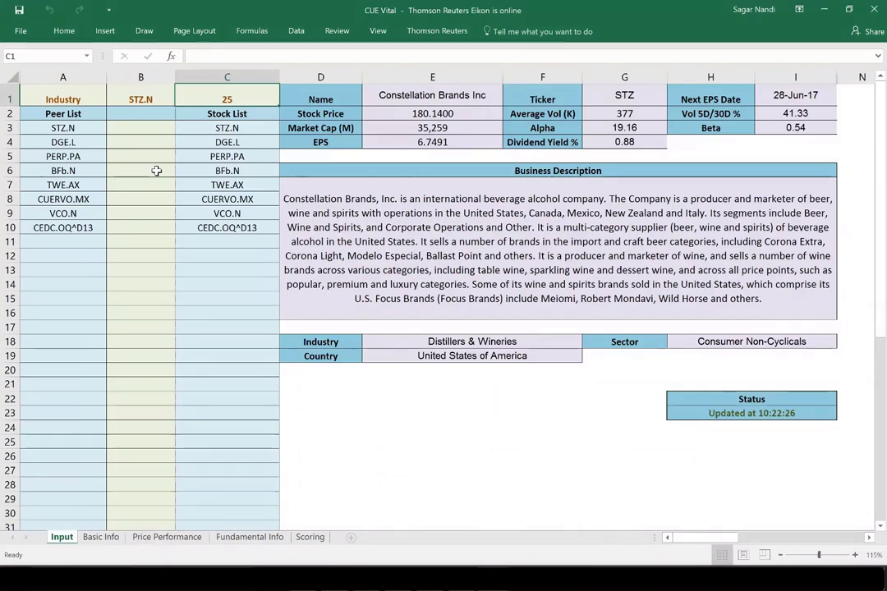
left_click(141, 99)
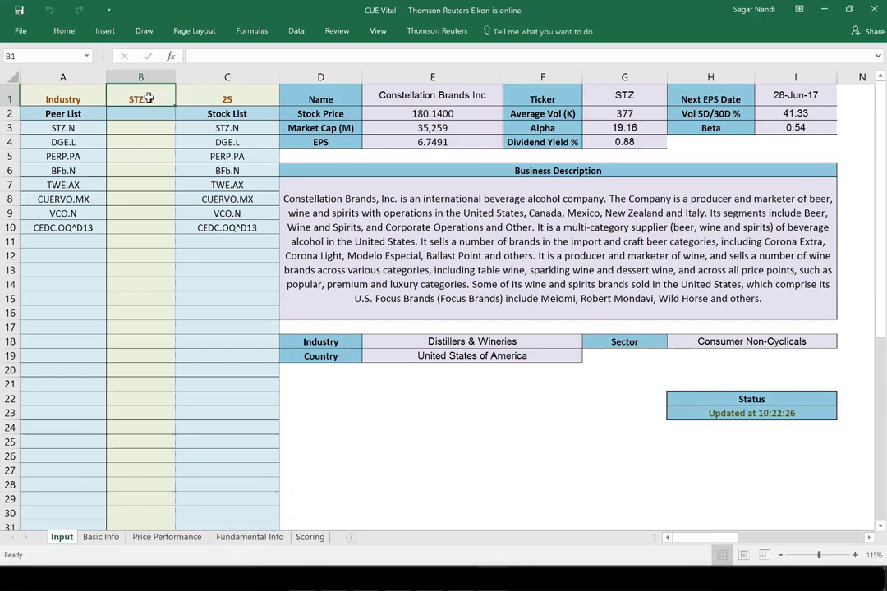
left_click(76, 100)
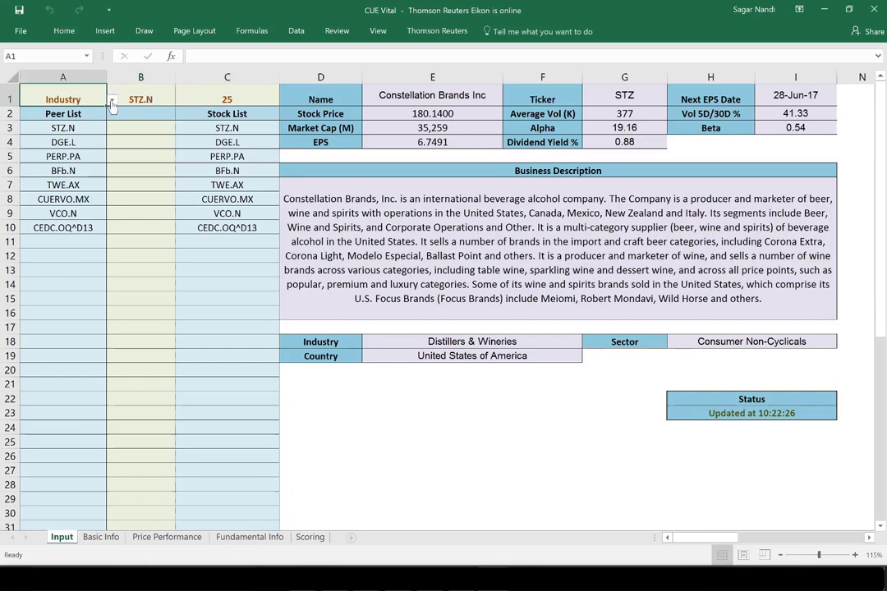
left_click(112, 99)
left_click(69, 123)
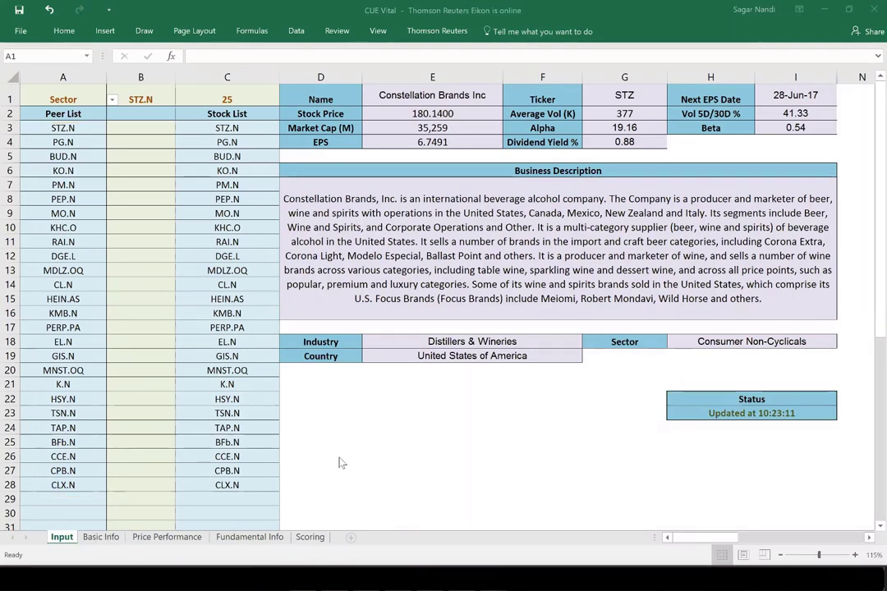
- On Basic Info, highlight the Brewers, Personal Products and Tobacco industries for BUD, PG, MO and RAI, then clear marks
left_click(114, 539)
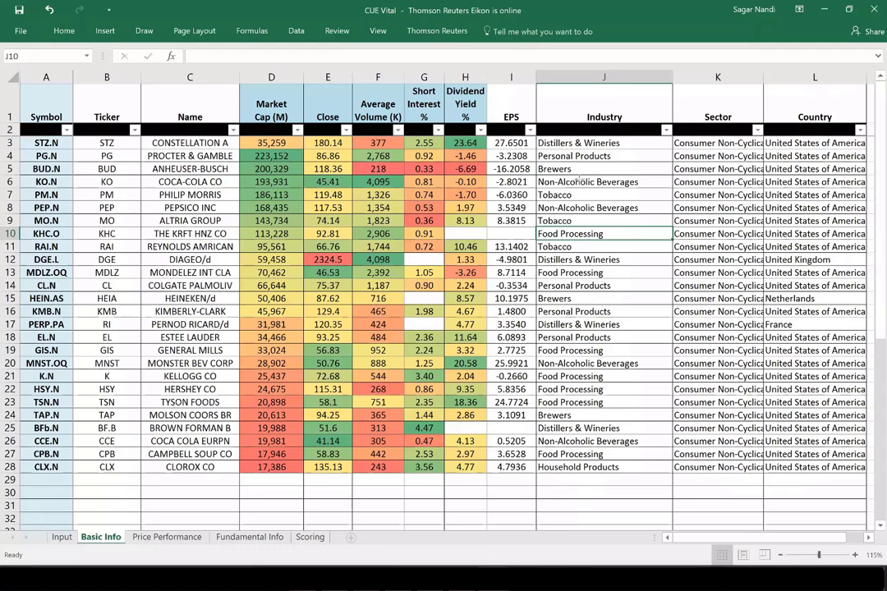
left_click_drag(536, 162, 608, 176)
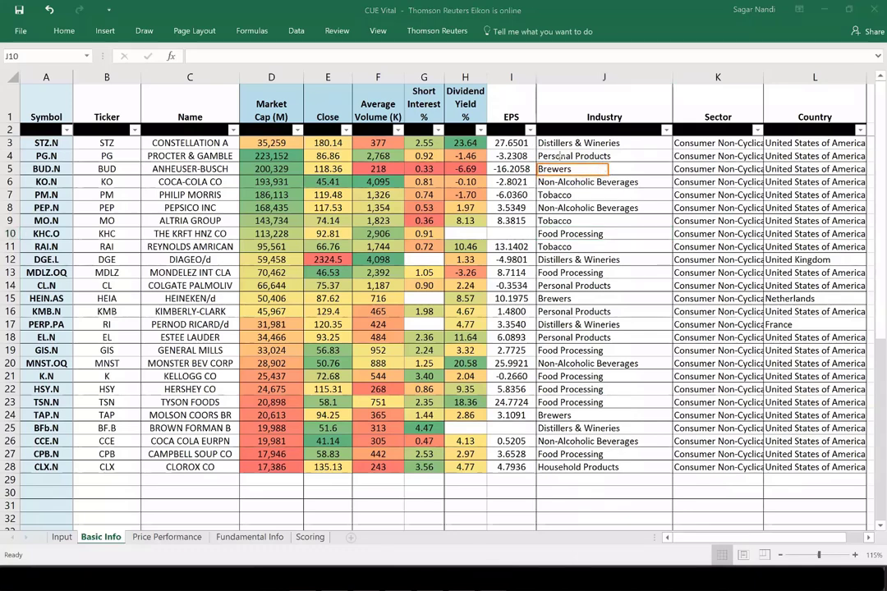
left_click_drag(536, 150, 614, 163)
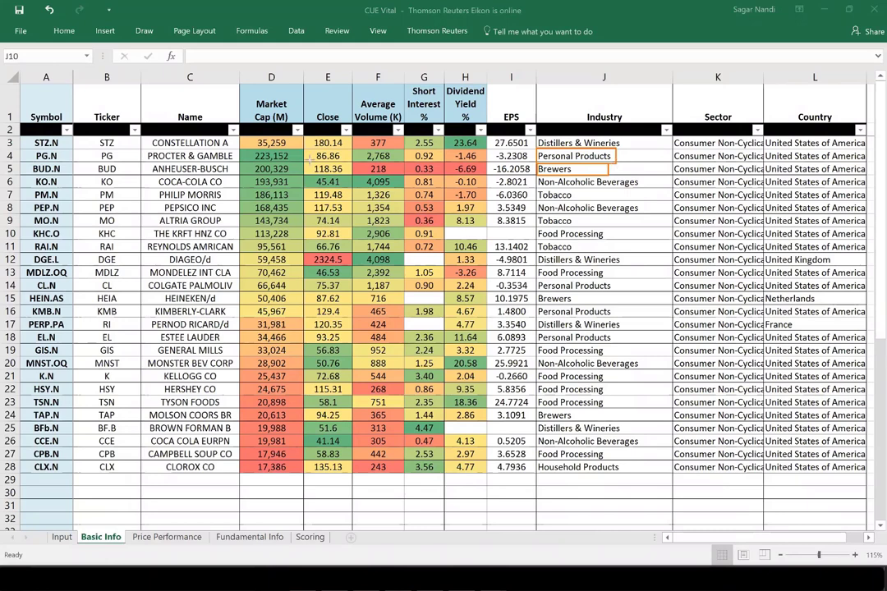
left_click_drag(142, 151, 239, 161)
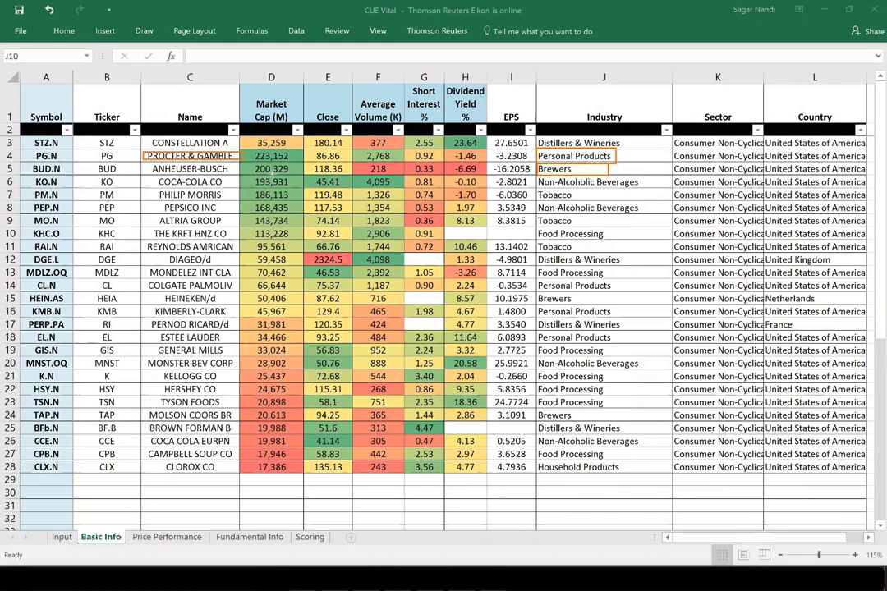
left_click_drag(536, 215, 576, 227)
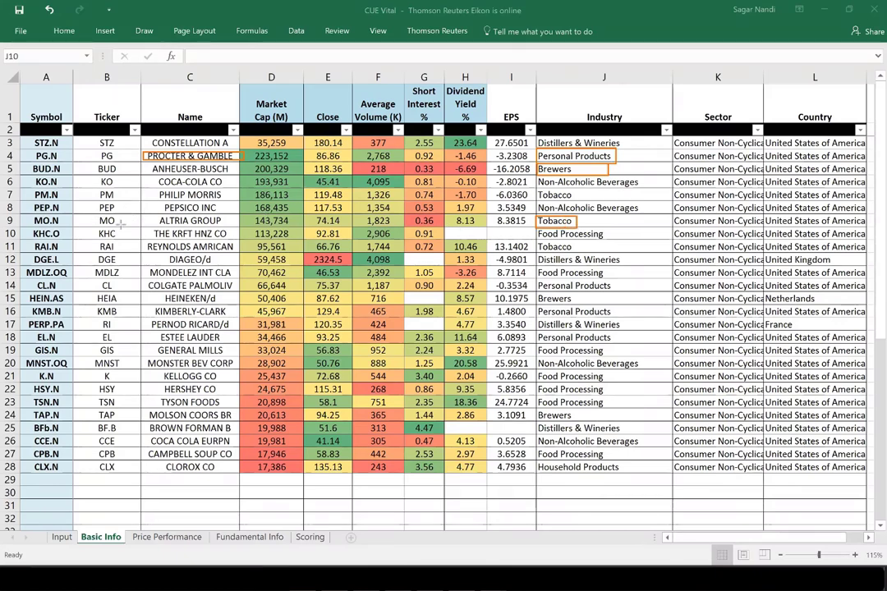
left_click_drag(98, 215, 132, 227)
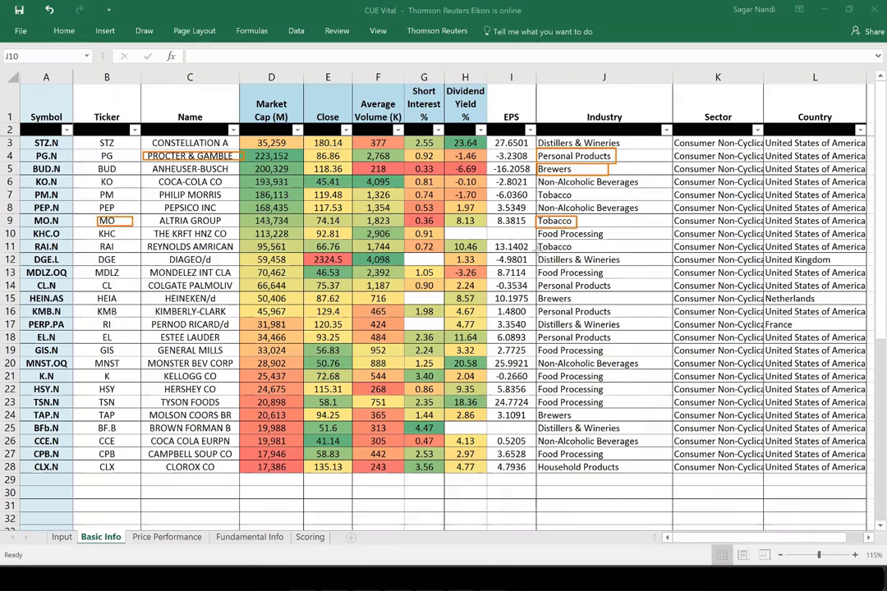
left_click_drag(536, 239, 602, 253)
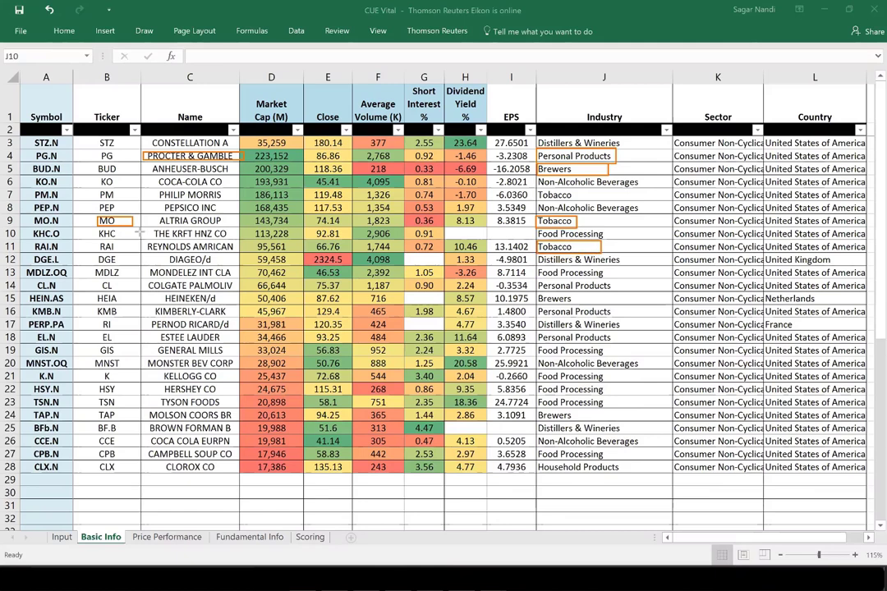
left_click_drag(97, 240, 139, 253)
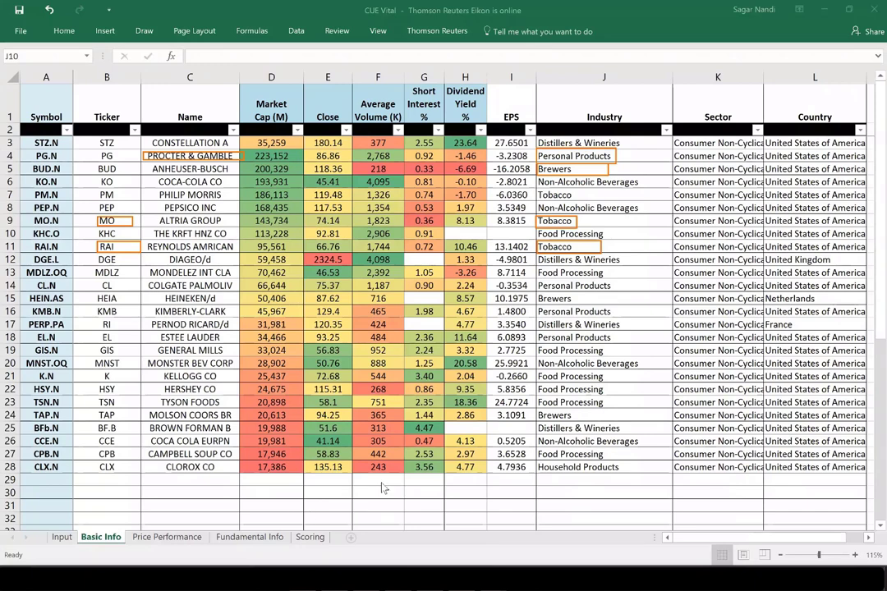
key("Escape")
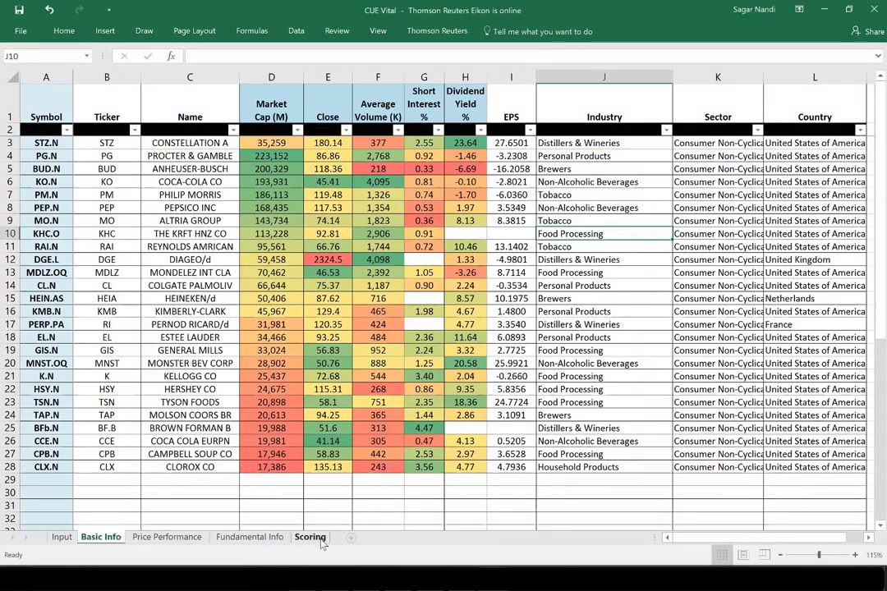
- Back on the Input sheet, mark the STZ.N ticker in B1 and the peer list column
left_click(62, 537)
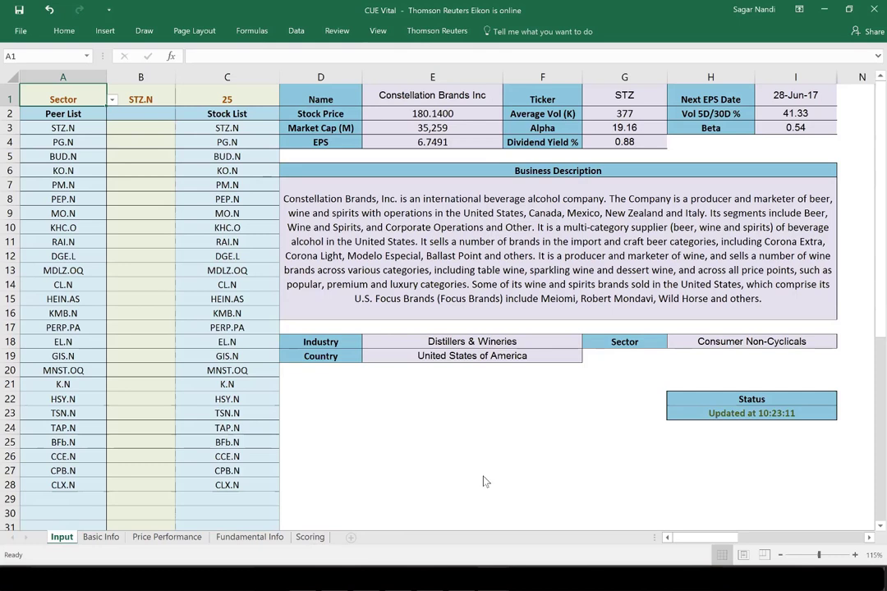
mouse_move(113, 130)
left_mouse_down()
mouse_move(143, 284)
mouse_move(177, 304)
left_mouse_up()
mouse_move(162, 105)
left_mouse_down()
mouse_move(212, 95)
mouse_move(278, 110)
left_mouse_up()
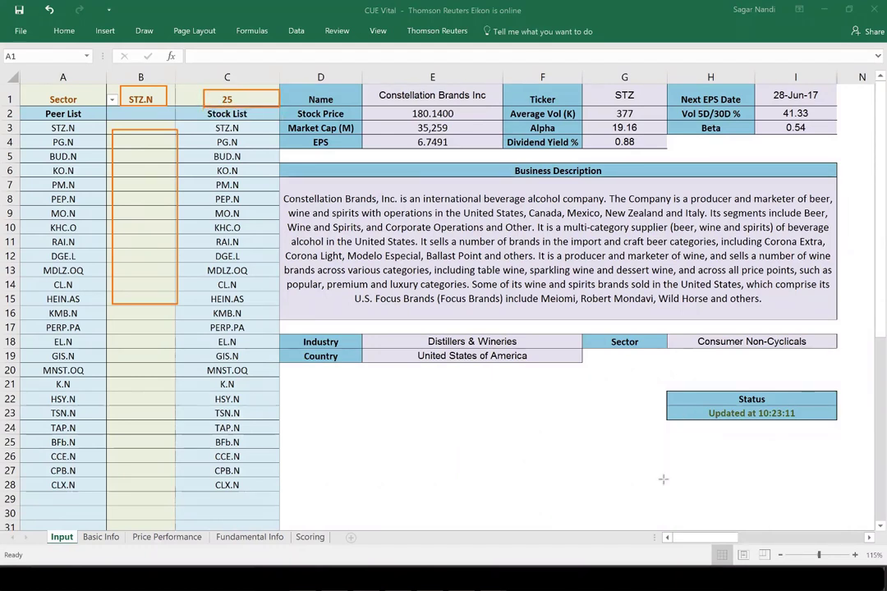
- On the Scoring sheet, outline the MNST.OQ row's valuation scores
left_click(310, 536)
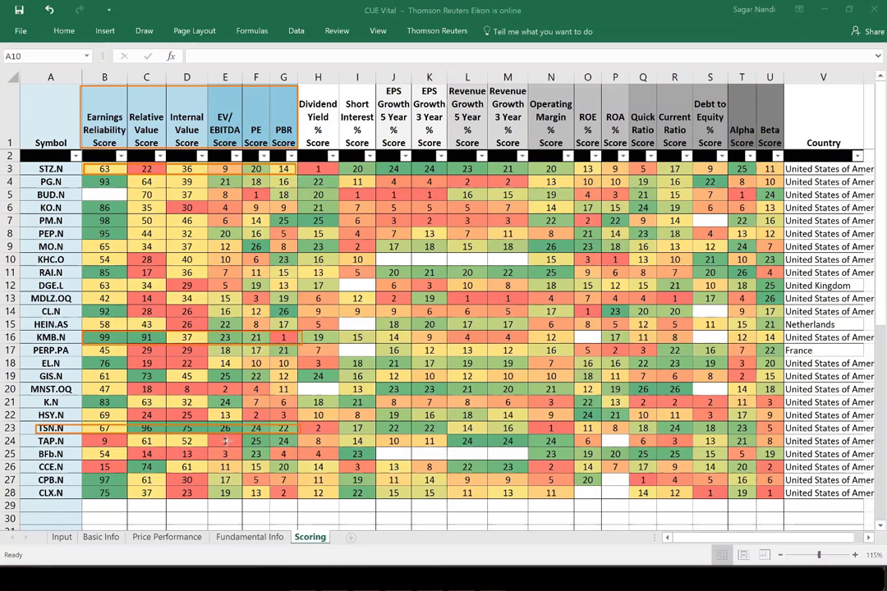
left_click_drag(30, 384, 294, 394)
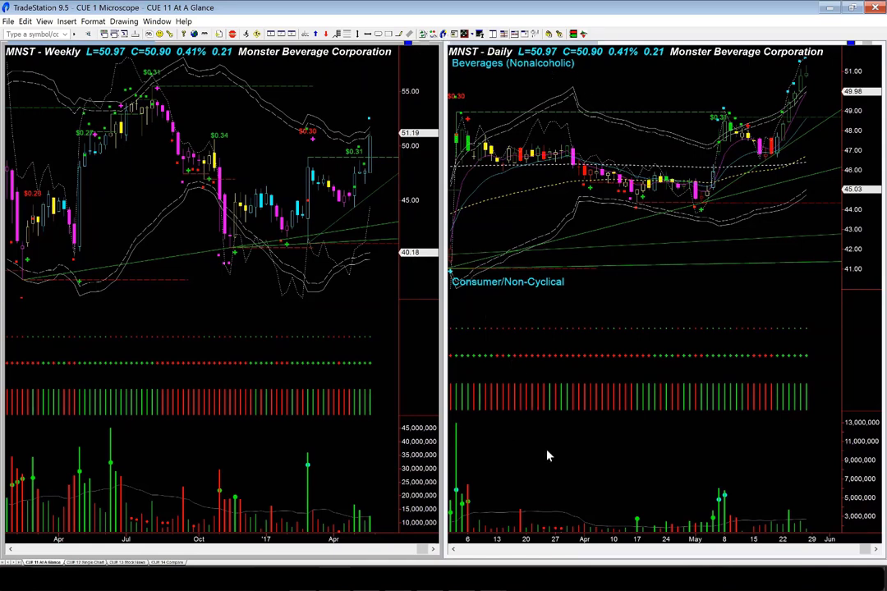
left_click_drag(739, 78, 815, 60)
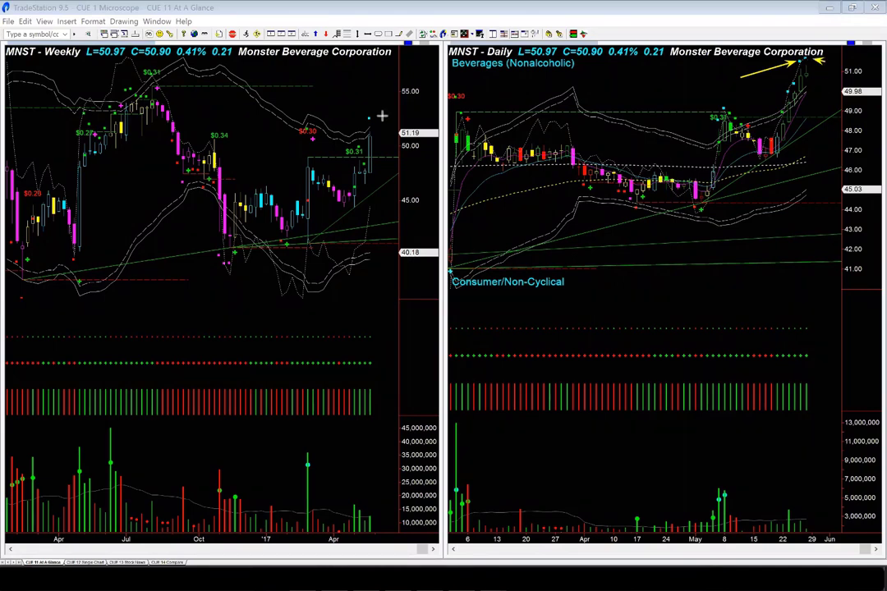
left_click_drag(380, 91, 370, 115)
left_click_drag(217, 140, 402, 141)
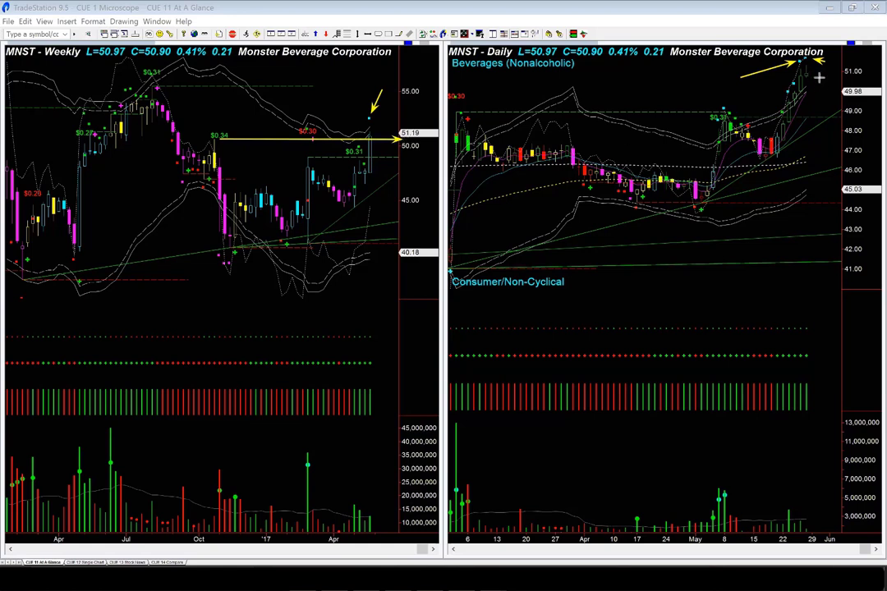
left_click_drag(814, 70, 827, 95)
left_click_drag(818, 67, 831, 91)
key("Escape")
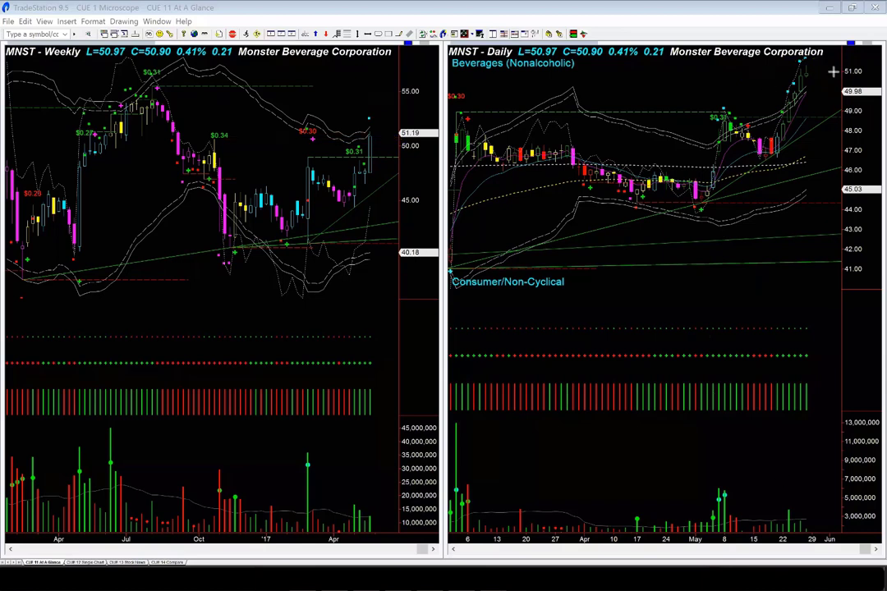
left_click_drag(813, 68, 829, 89)
left_click_drag(813, 65, 831, 82)
left_click(221, 138)
left_click_drag(339, 139, 369, 134)
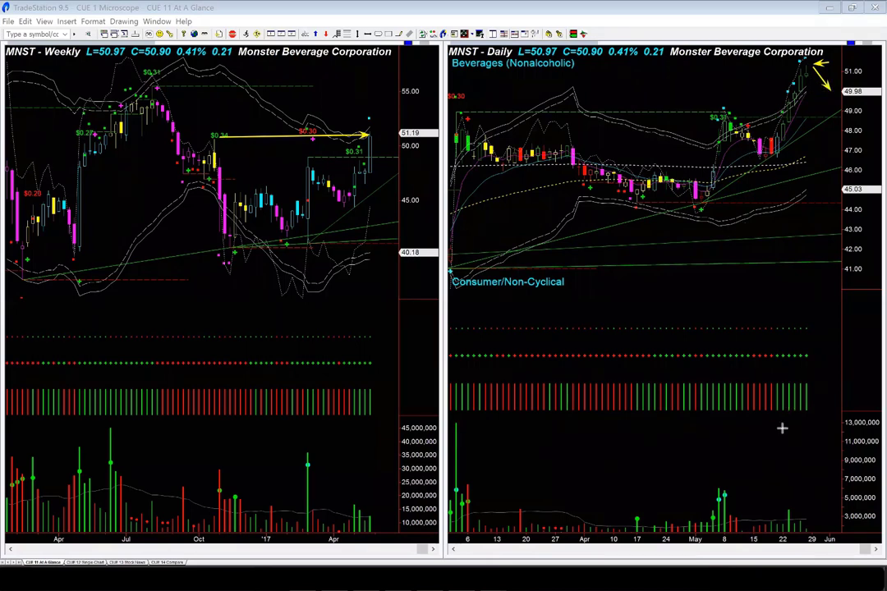
key("Escape")
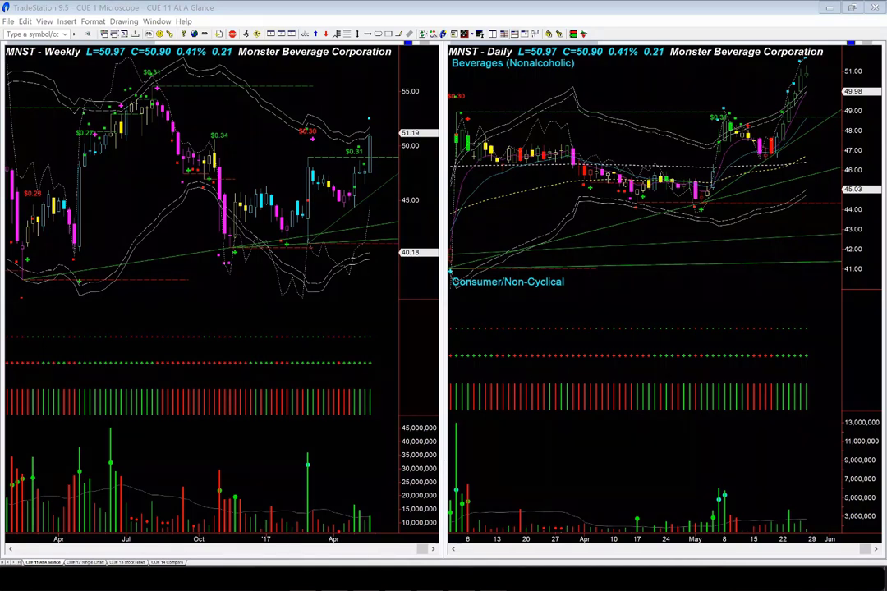
- Return to the CUE Vital workbook and regroup STZ.N's peers by Country on the Input sheet
left_click(390, 514)
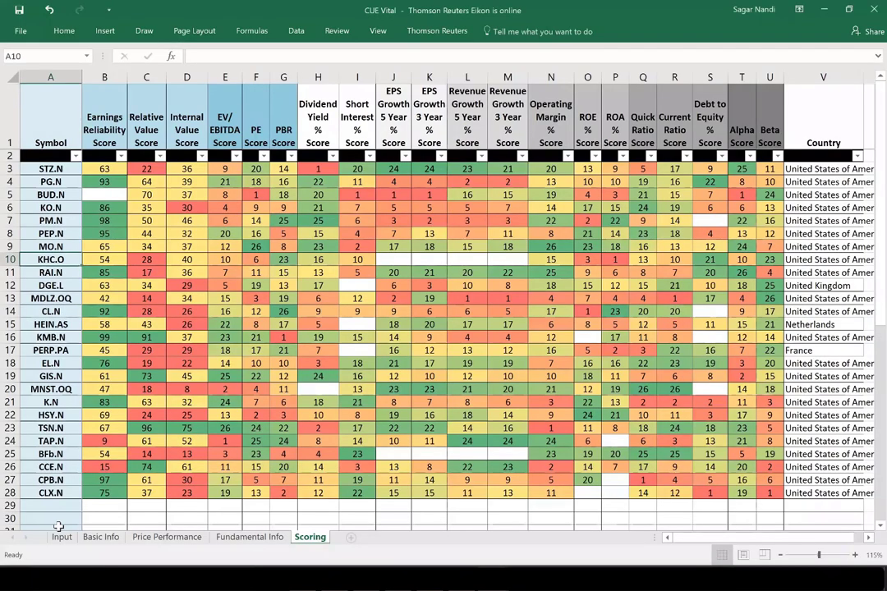
left_click(64, 537)
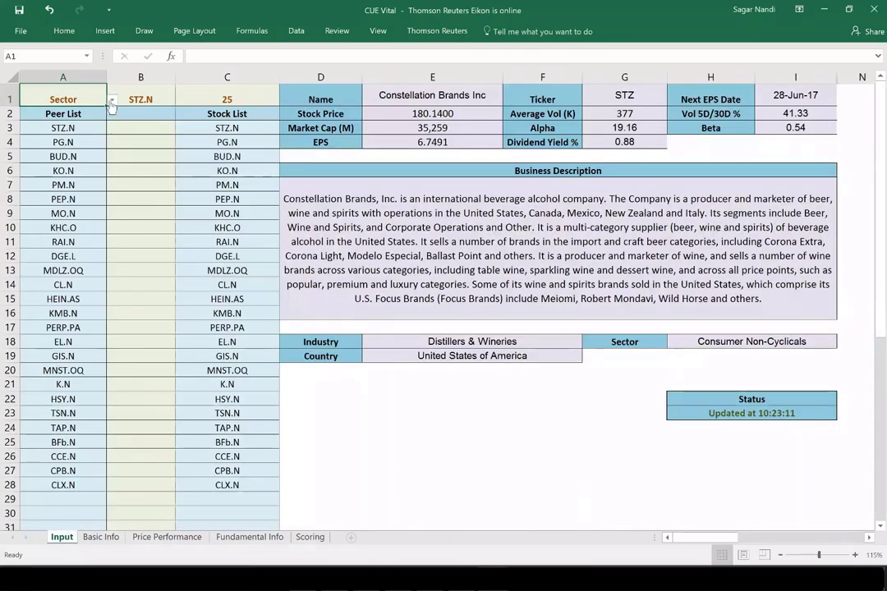
left_click(112, 100)
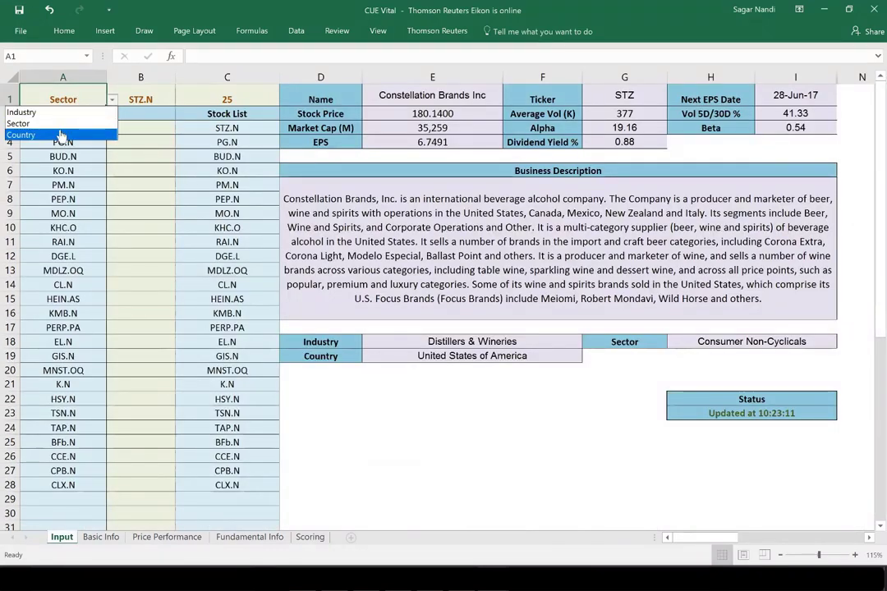
left_click(61, 135)
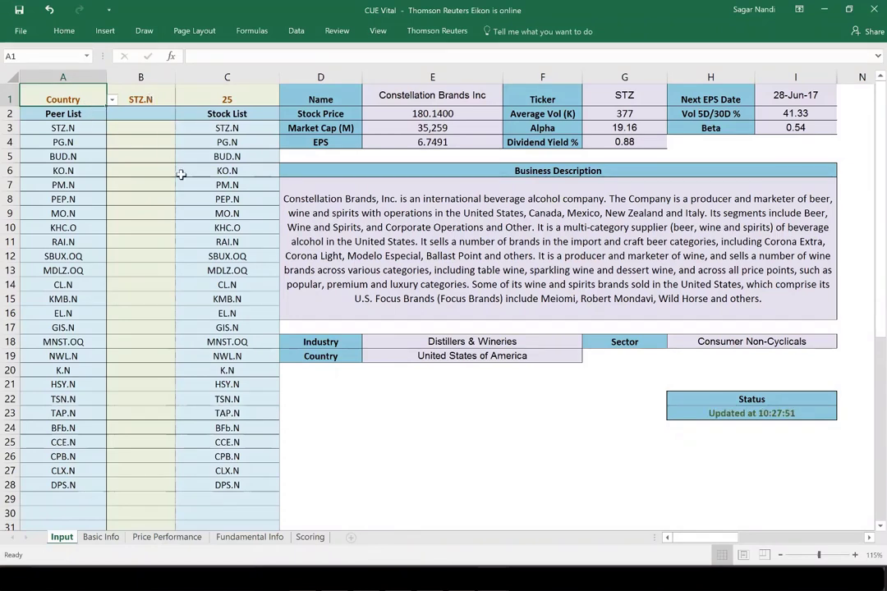
- On Basic Info, highlight the Country and Sector columns, including SBUX.OQ's and NWL.N's Consumer Cyclicals sector
left_click(101, 538)
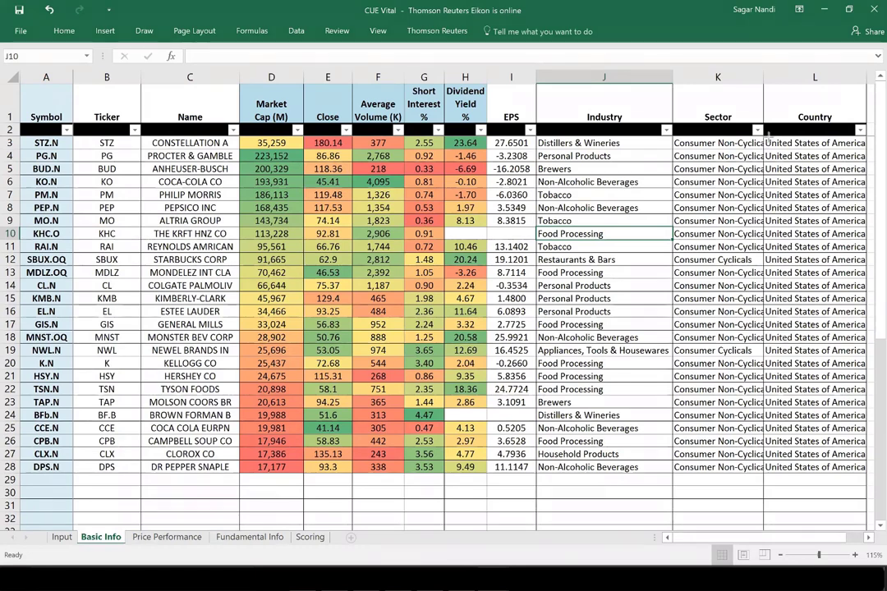
left_click_drag(767, 137, 867, 450)
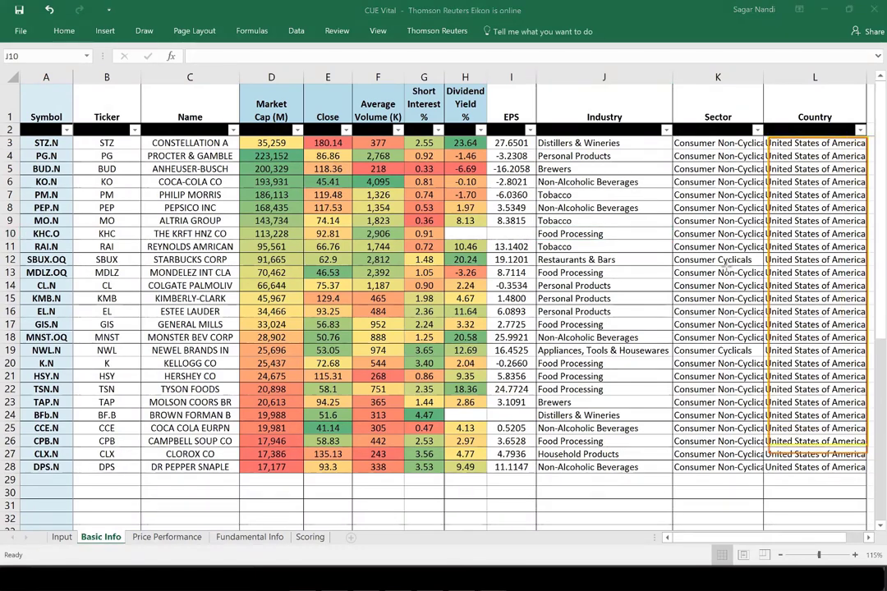
left_click_drag(674, 136, 762, 450)
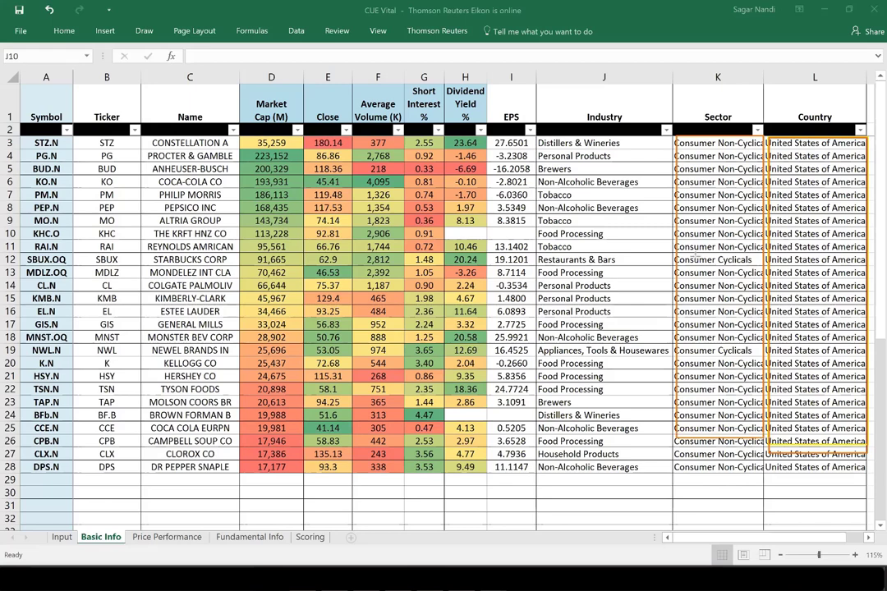
left_click_drag(676, 253, 763, 266)
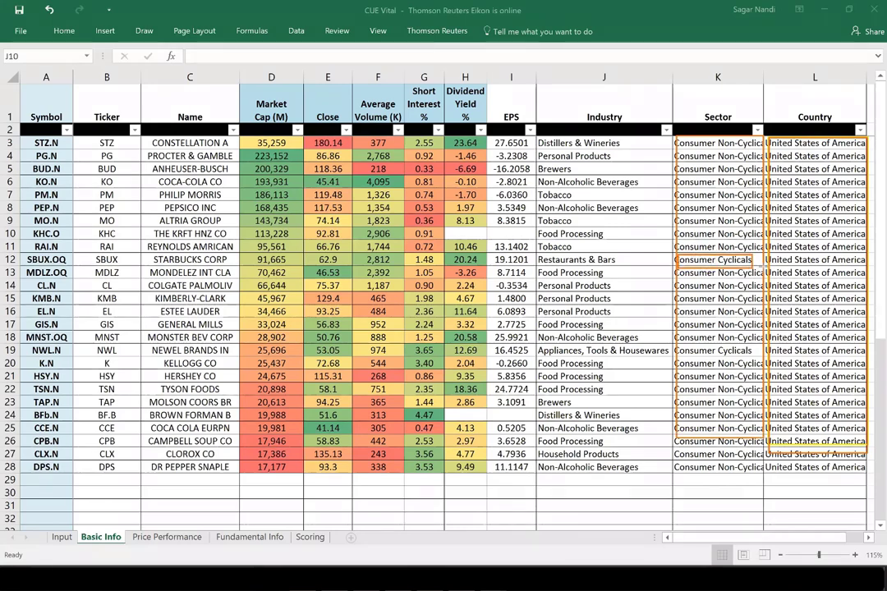
left_click_drag(674, 344, 753, 356)
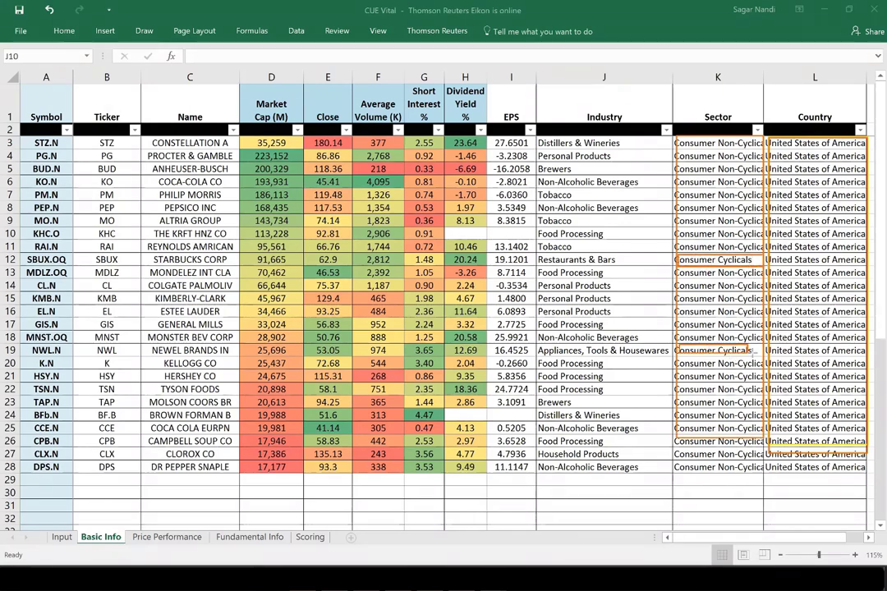
- Highlight the Appliances, Food Processing, Tobacco and Restaurants & Bars industries, clear the marks, then go to Scoring
left_click_drag(537, 344, 669, 356)
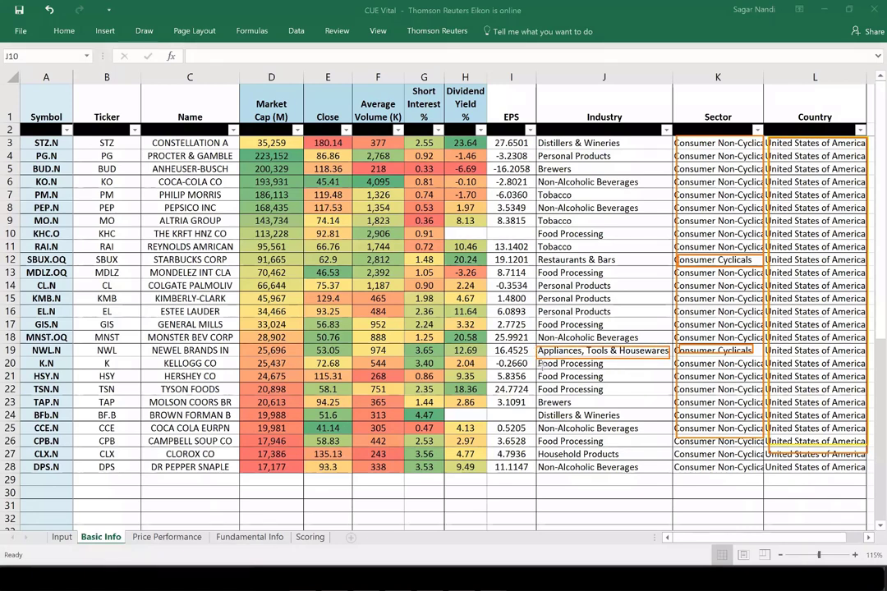
left_click_drag(538, 358, 624, 365)
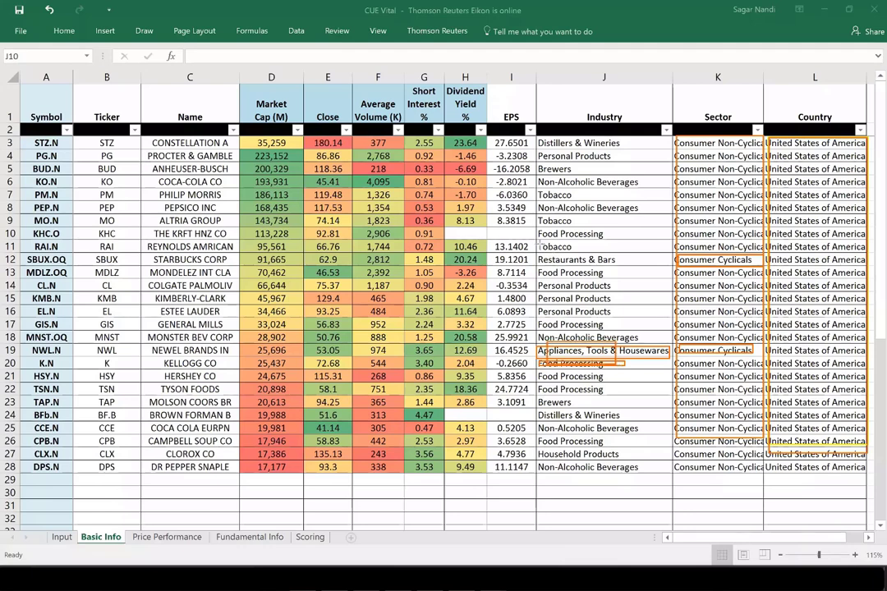
left_click_drag(537, 243, 611, 255)
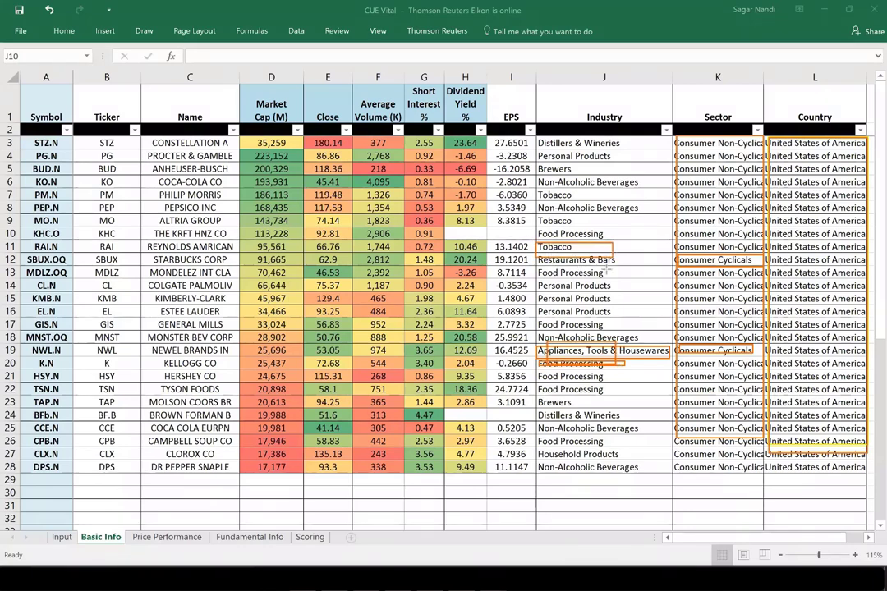
left_click_drag(549, 260, 622, 268)
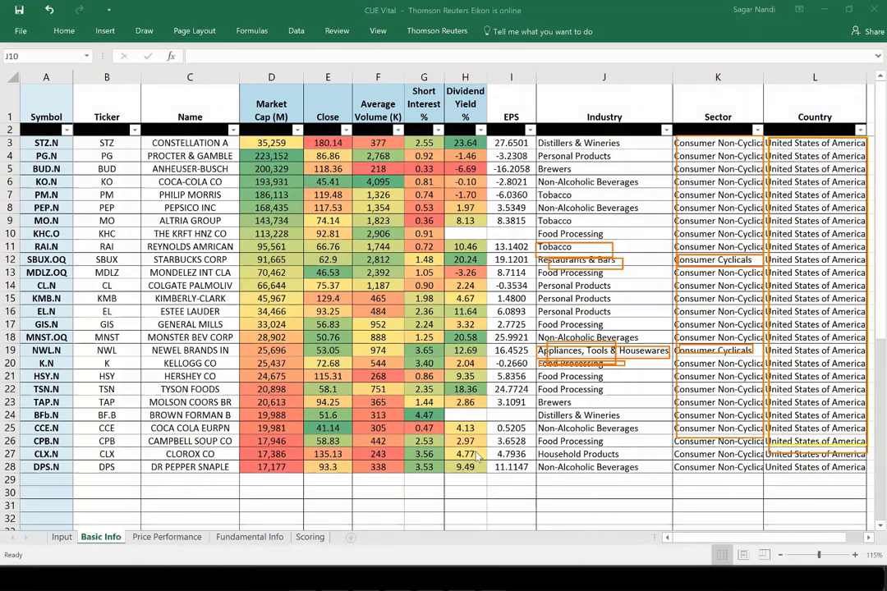
key("Escape")
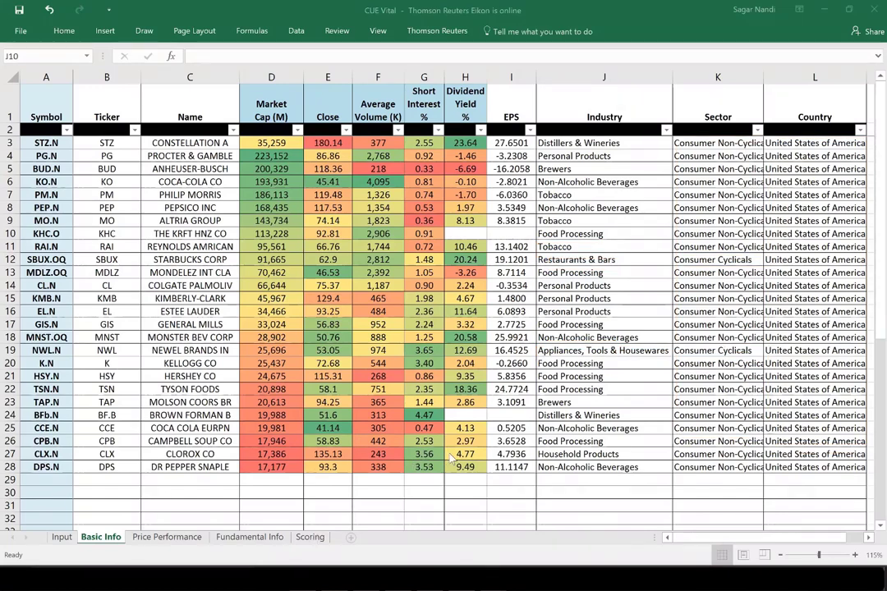
key("ctrl+Page_Down")
key("ctrl+Page_Down")
key("ctrl+Page_Down")
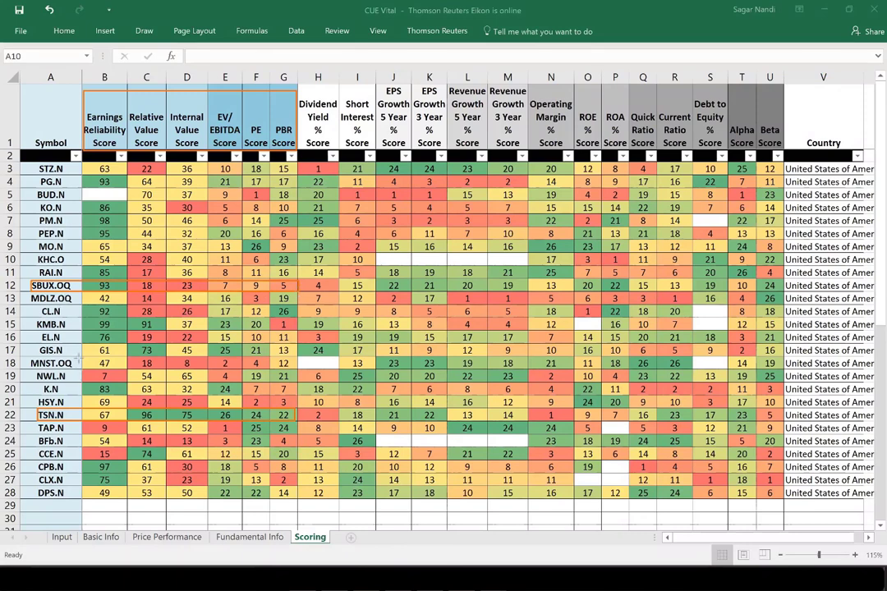
mouse_move(82, 359)
left_mouse_down()
mouse_move(108, 367)
mouse_move(305, 367)
left_mouse_up()
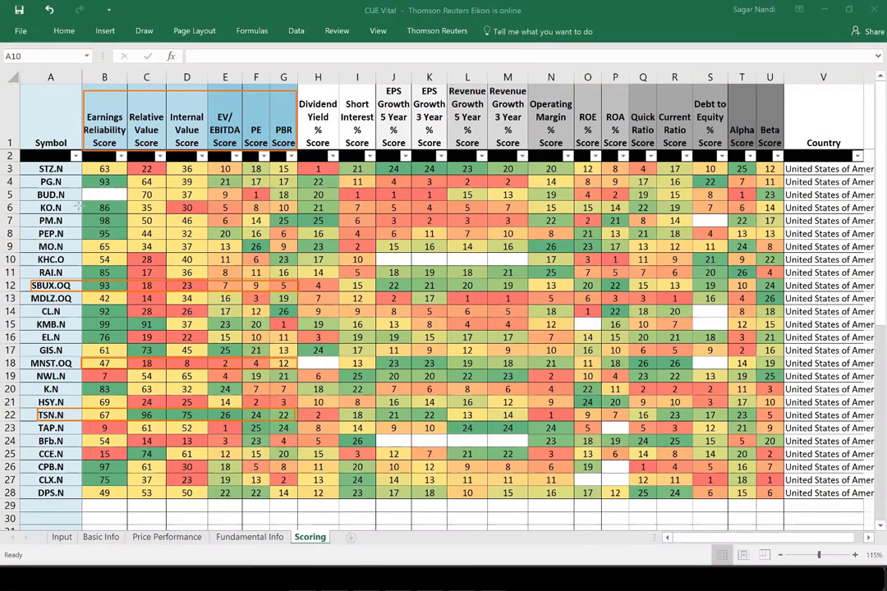
mouse_move(82, 164)
left_mouse_down()
mouse_move(121, 174)
mouse_move(302, 173)
left_mouse_up()
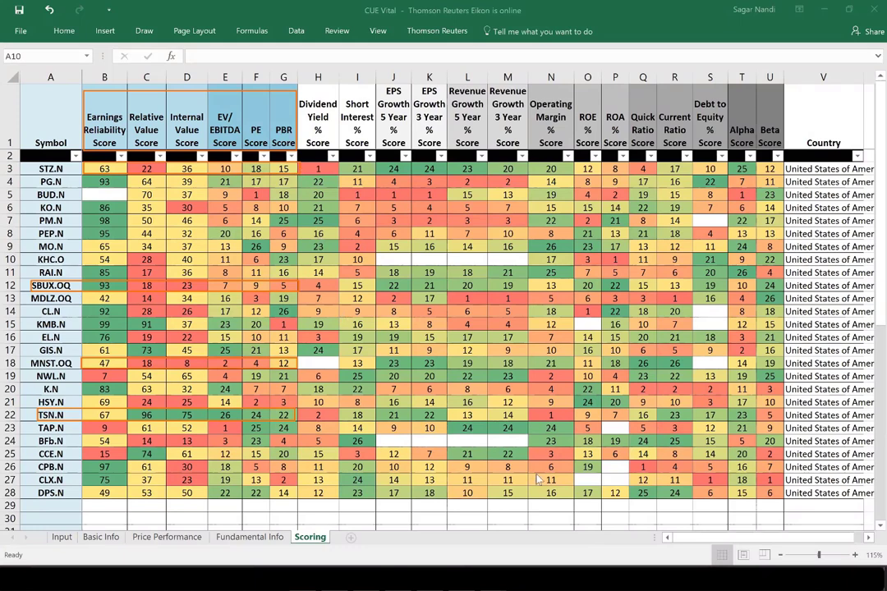
key("Escape")
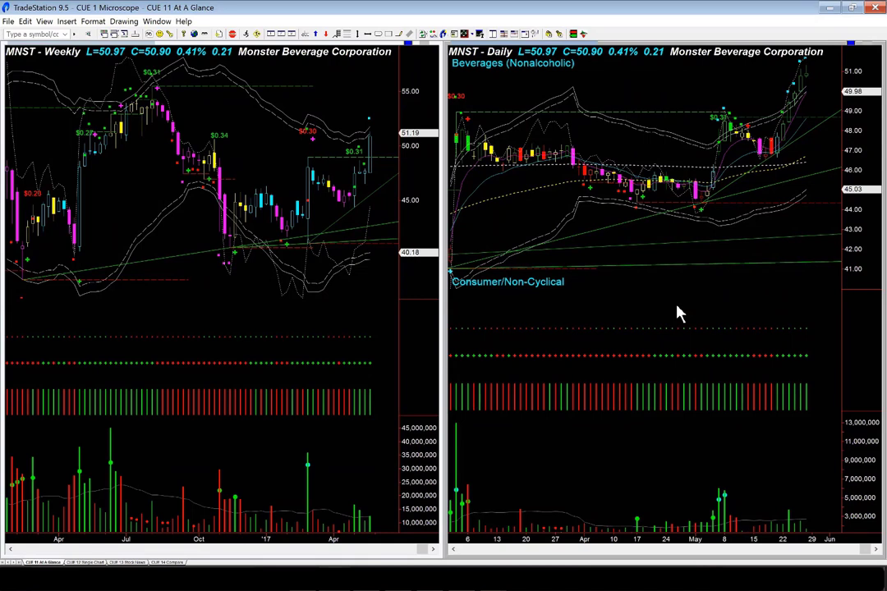
- Load SBUX into the TradeStation charts, point out the latest weekly and daily bars, then return to CUE Vital
type("sbux")
key("Return")
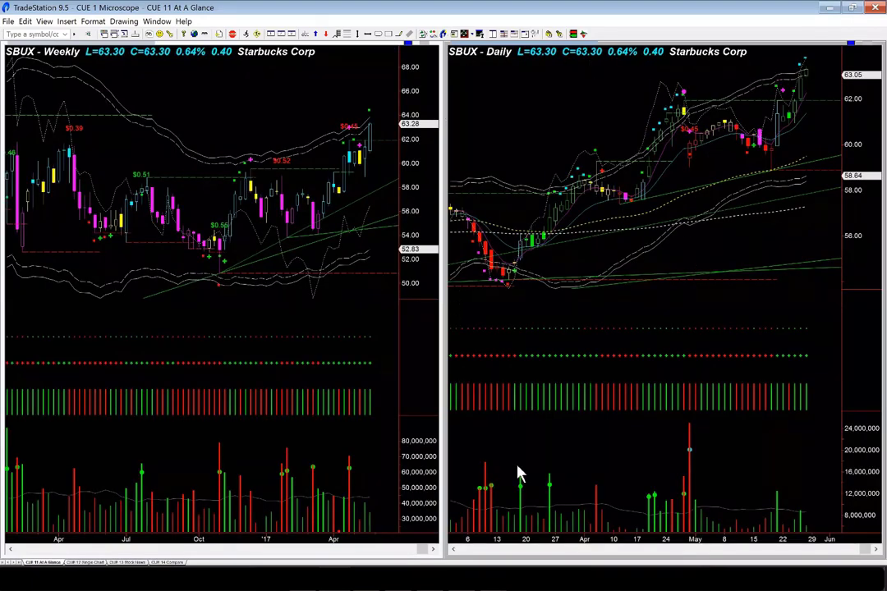
left_click_drag(725, 59, 795, 59)
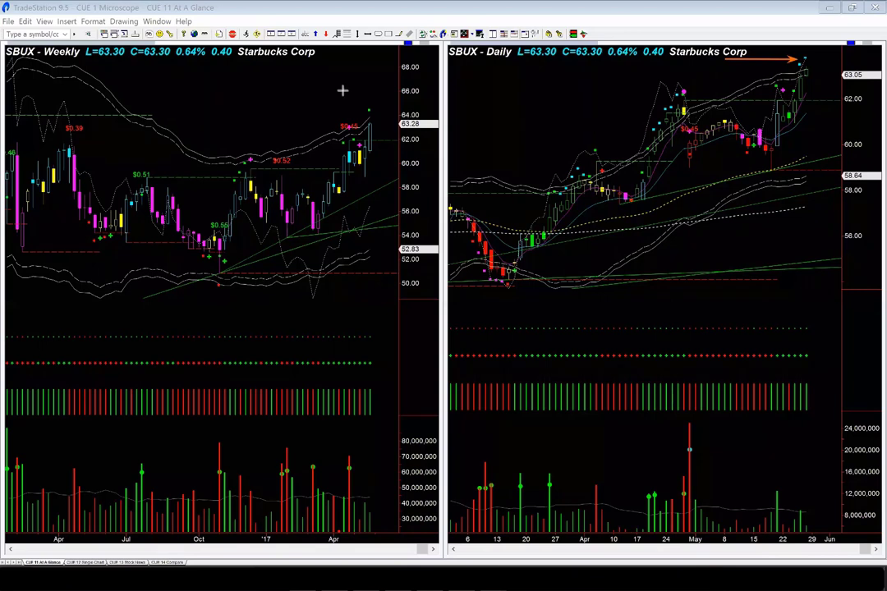
left_click_drag(344, 90, 368, 105)
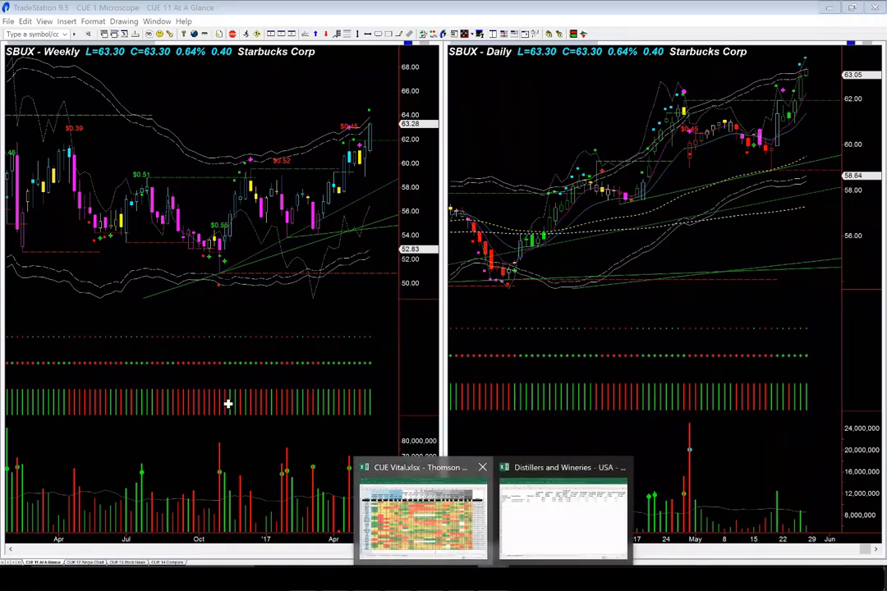
left_click(373, 468)
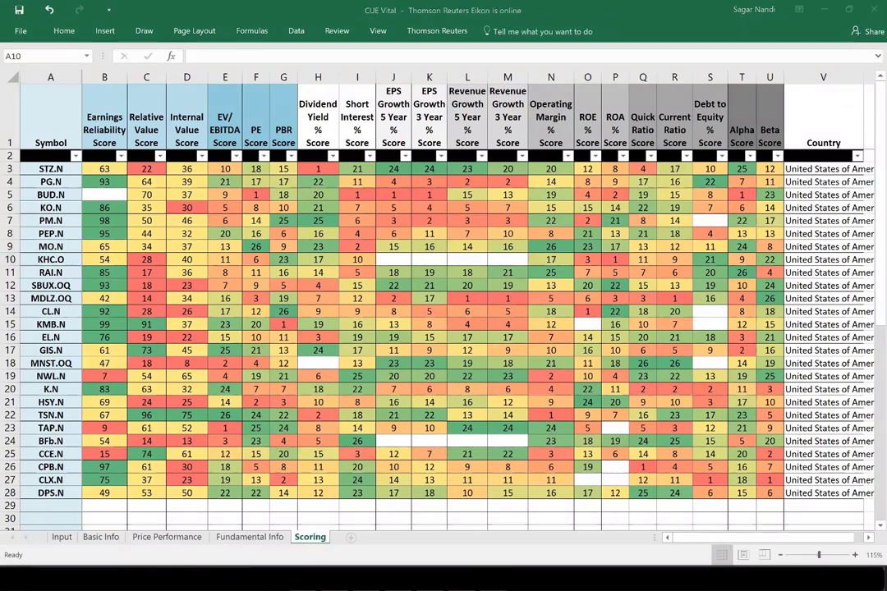
- Regroup LL's peers by Industry on the Input sheet, then view HD.N, LOW.N and KGF.L on Basic Info
left_click(61, 537)
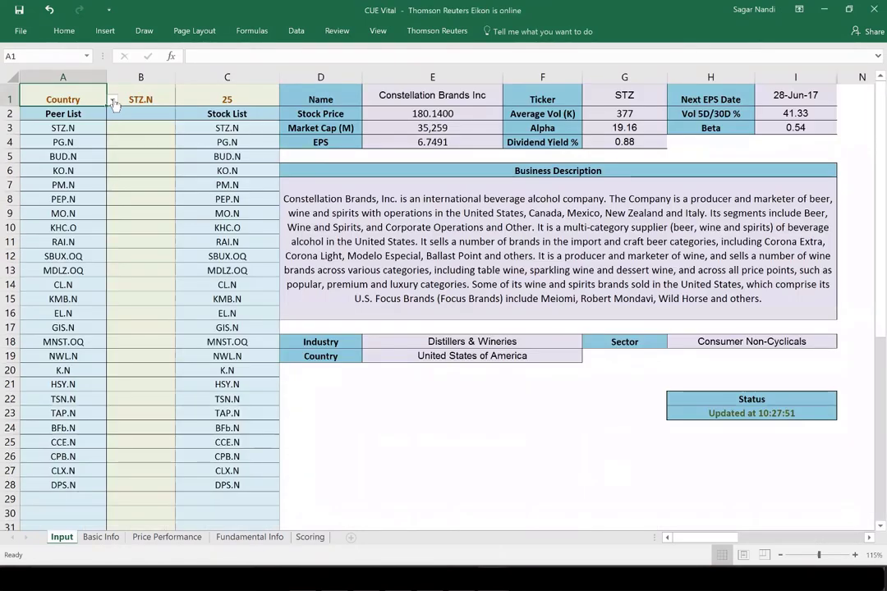
left_click(112, 99)
left_click(95, 114)
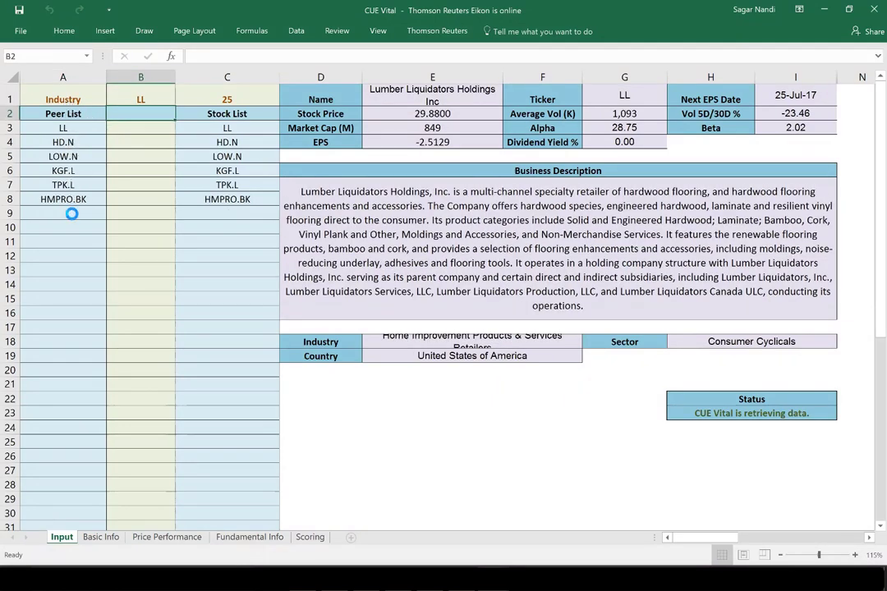
left_click(100, 536)
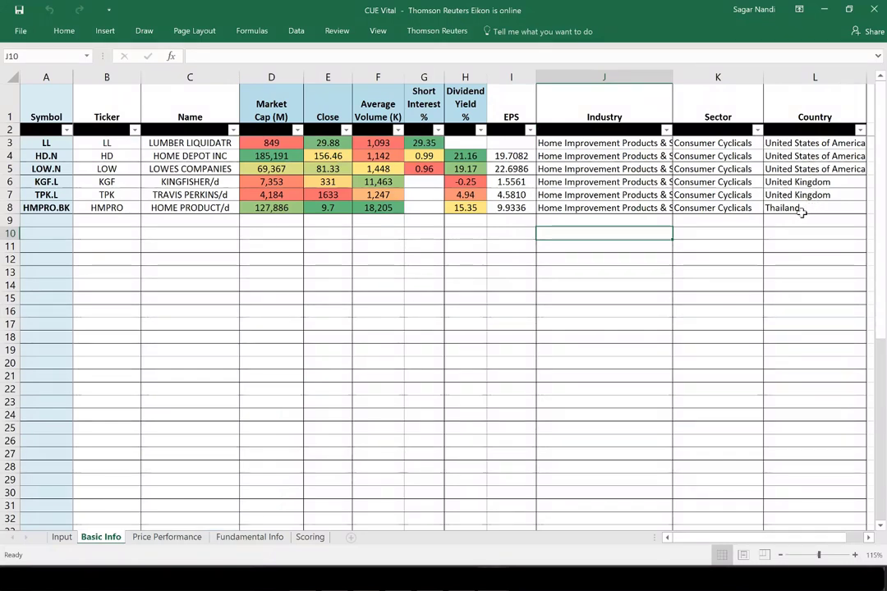
- Filter the Scoring sheet's Country column to show only United States of America peers
left_click(313, 537)
left_click(856, 156)
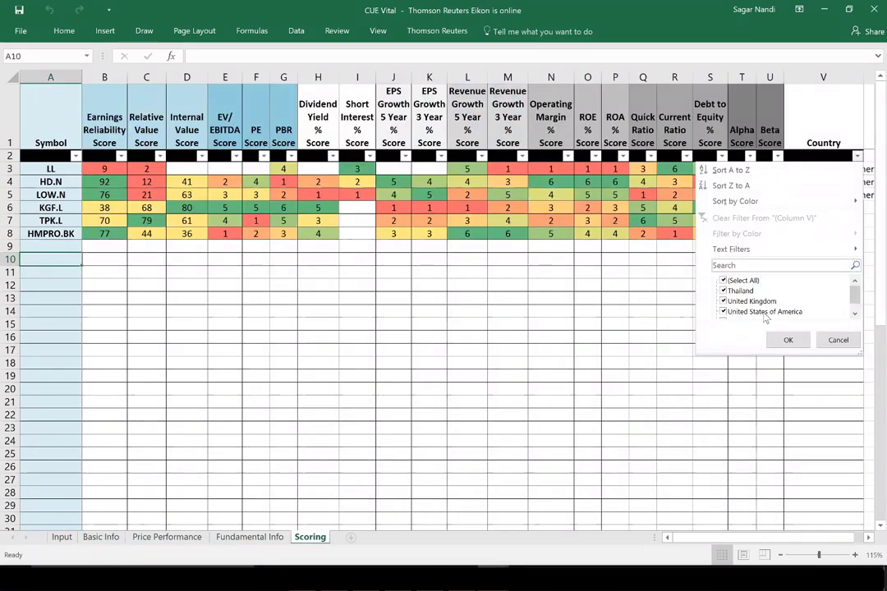
left_click(764, 312)
left_click(739, 291)
left_click(751, 301)
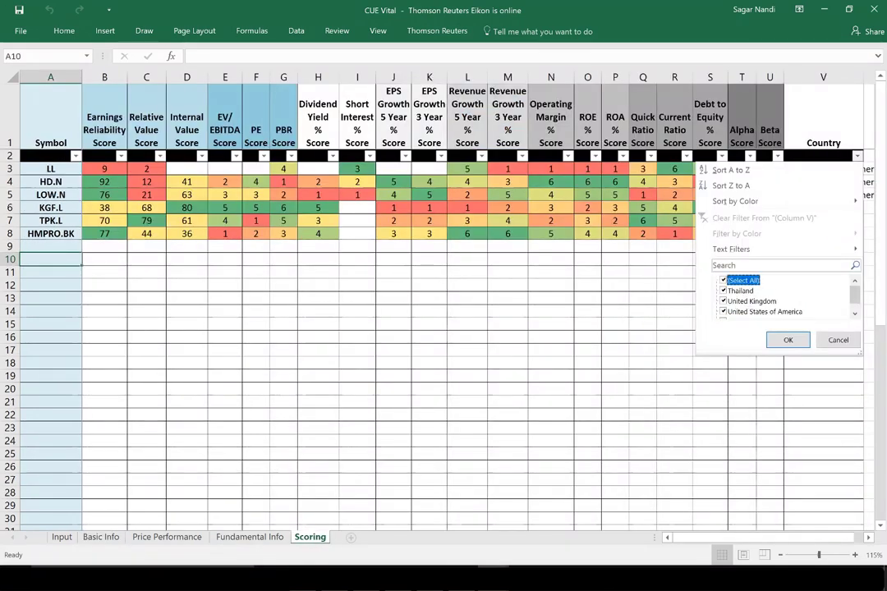
left_click(763, 312)
left_click(788, 341)
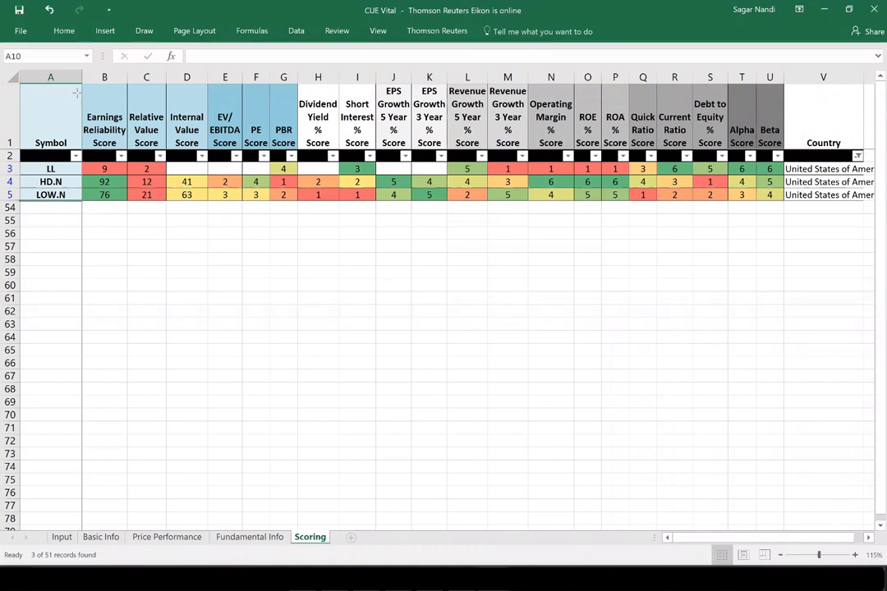
- Outline LL, HD.N and LOW.N's earnings reliability, relative value and PBR scores in columns B through F
left_click_drag(81, 91, 161, 146)
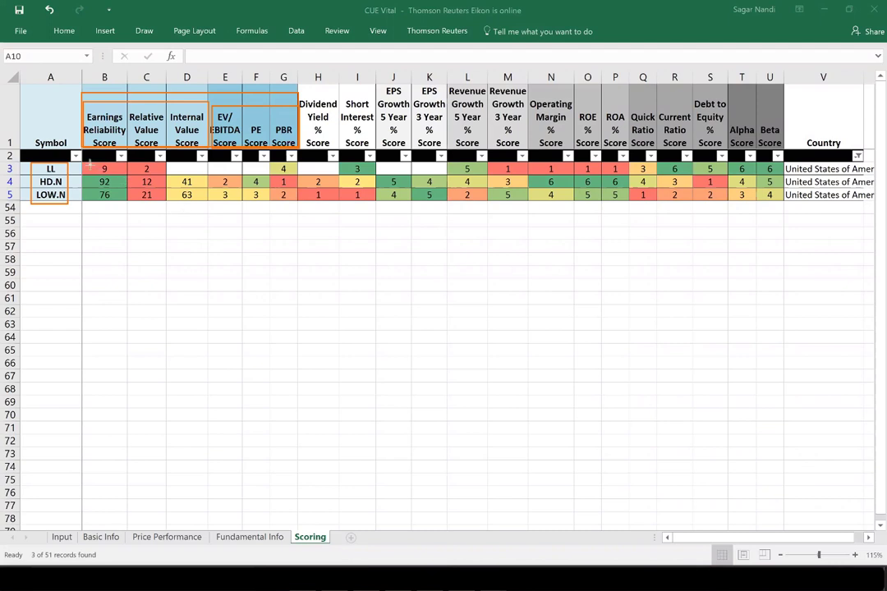
mouse_move(85, 162)
left_mouse_down()
mouse_move(237, 175)
mouse_move(299, 203)
left_mouse_up()
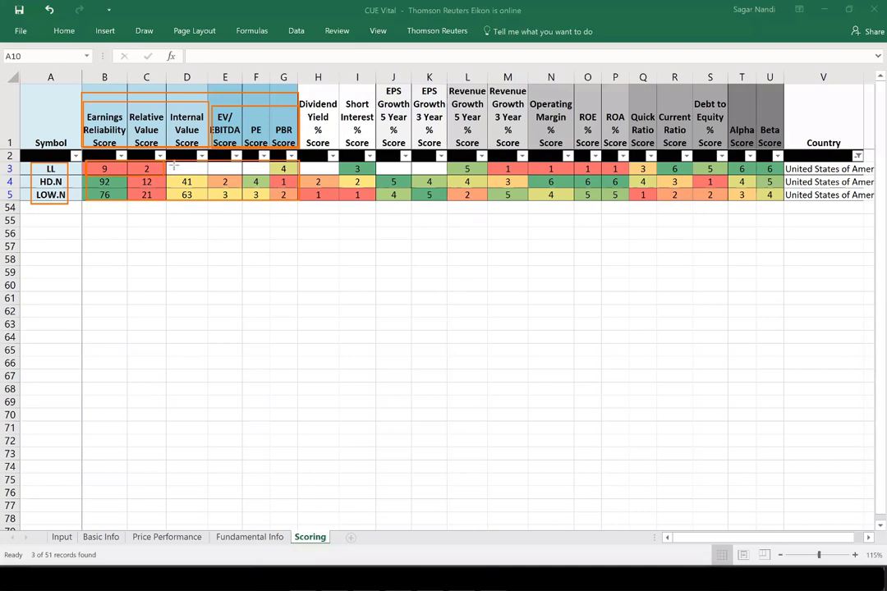
mouse_move(169, 162)
left_mouse_down()
mouse_move(209, 174)
mouse_move(271, 174)
left_mouse_up()
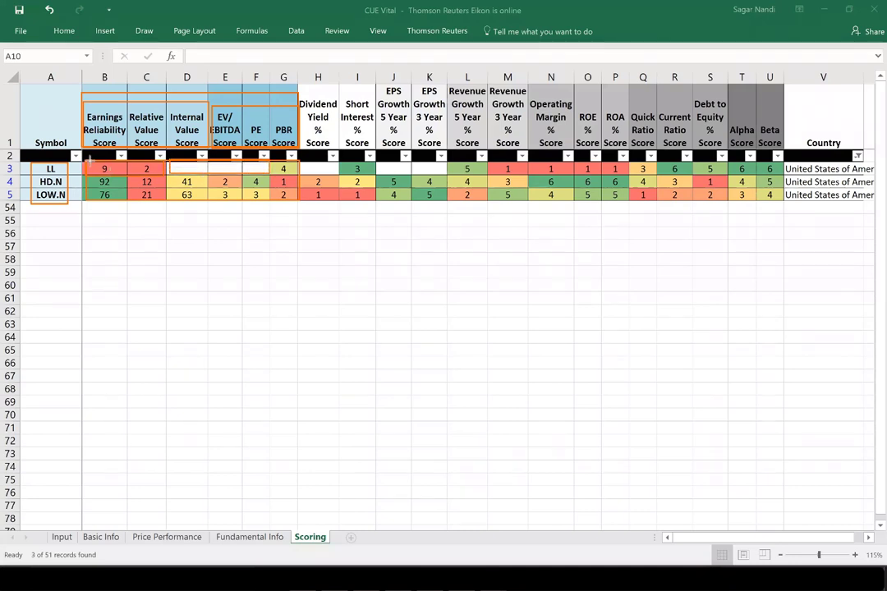
left_click_drag(87, 162, 167, 175)
left_click_drag(79, 188, 164, 205)
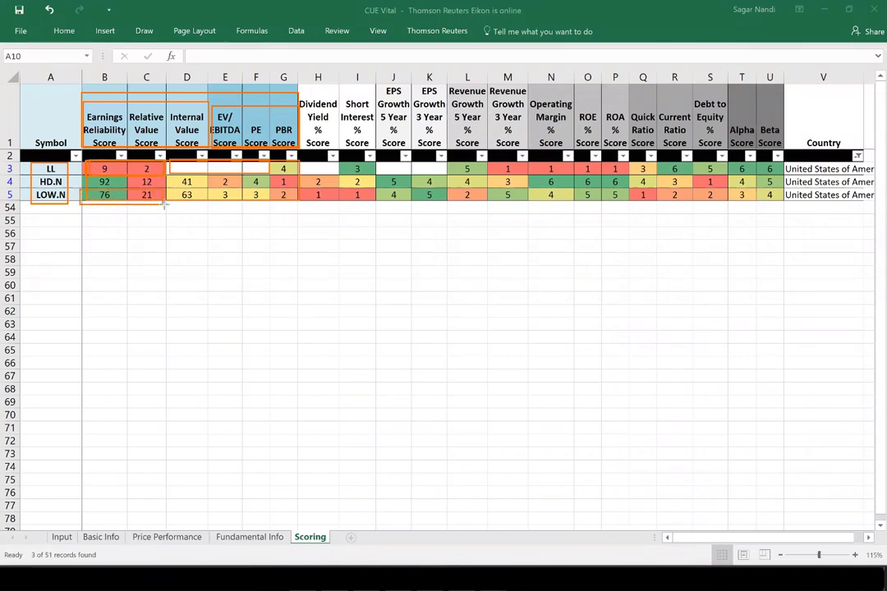
left_click_drag(87, 201, 127, 212)
mouse_move(173, 176)
left_mouse_down()
mouse_move(209, 200)
mouse_move(267, 183)
left_mouse_up()
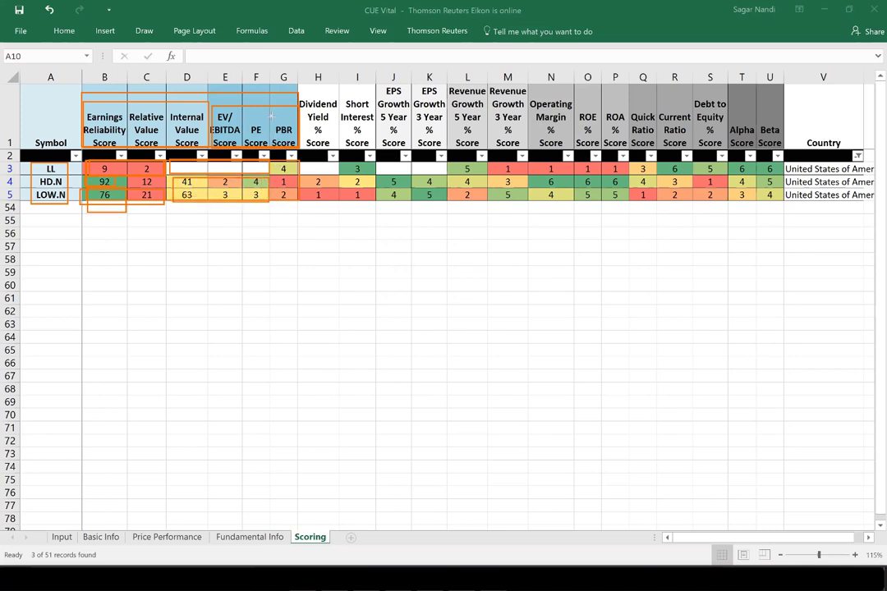
left_click_drag(272, 107, 297, 148)
mouse_move(82, 94)
left_mouse_down()
mouse_move(218, 218)
mouse_move(267, 227)
left_mouse_up()
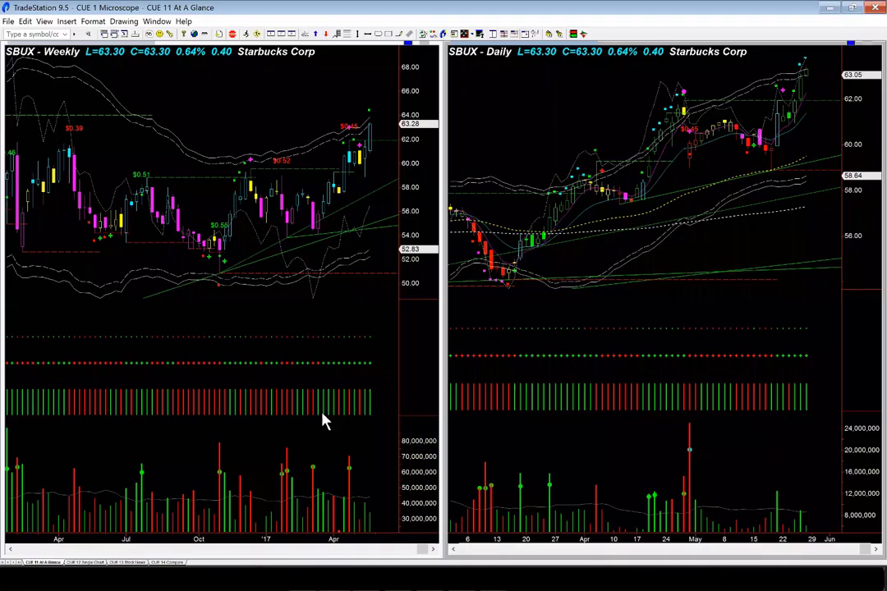
- Load LL into the TradeStation charts and box the latest daily and weekly price bars
type("LL")
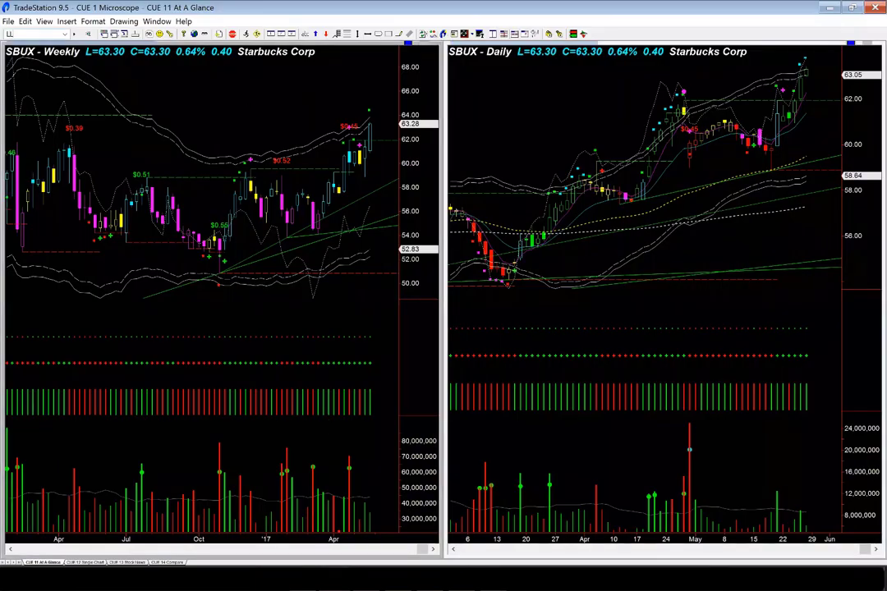
key("Return")
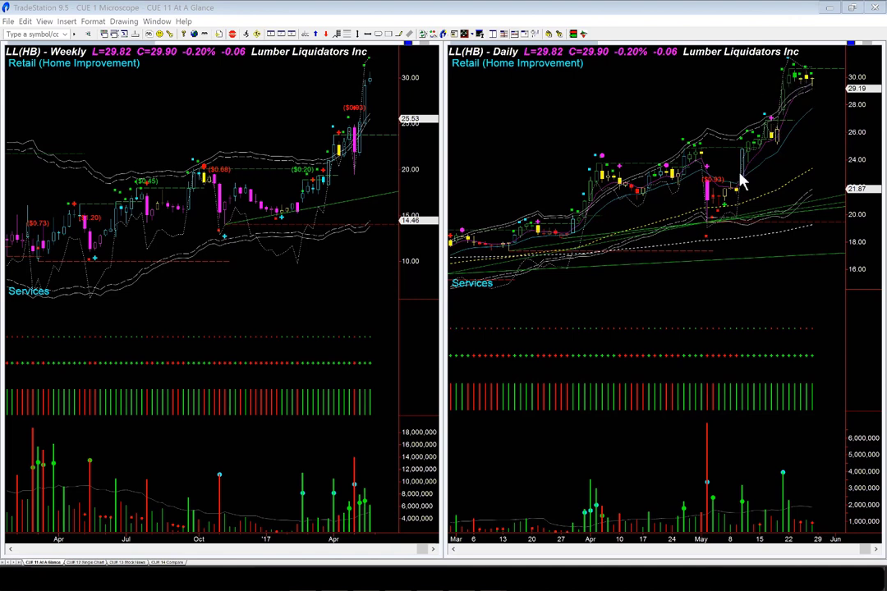
left_click_drag(777, 60, 831, 88)
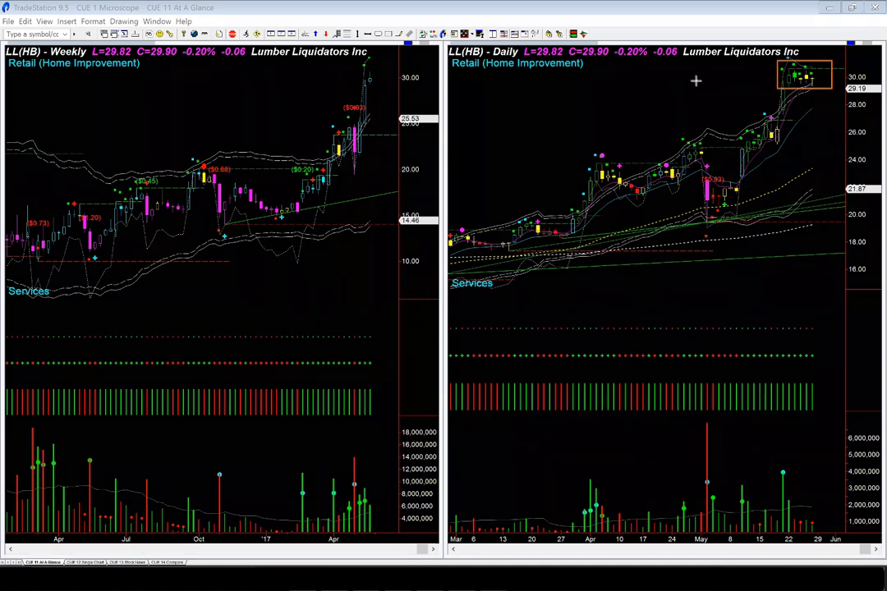
left_click_drag(351, 67, 389, 92)
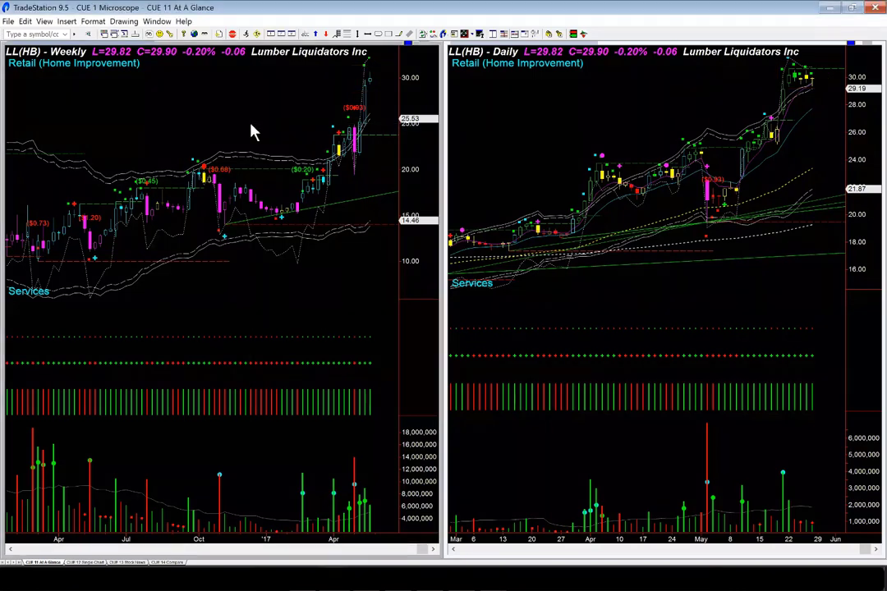
- Load Lowe's (LOW) and mark its May peak and recent daily decline with arrows
type("LOW")
key("Return")
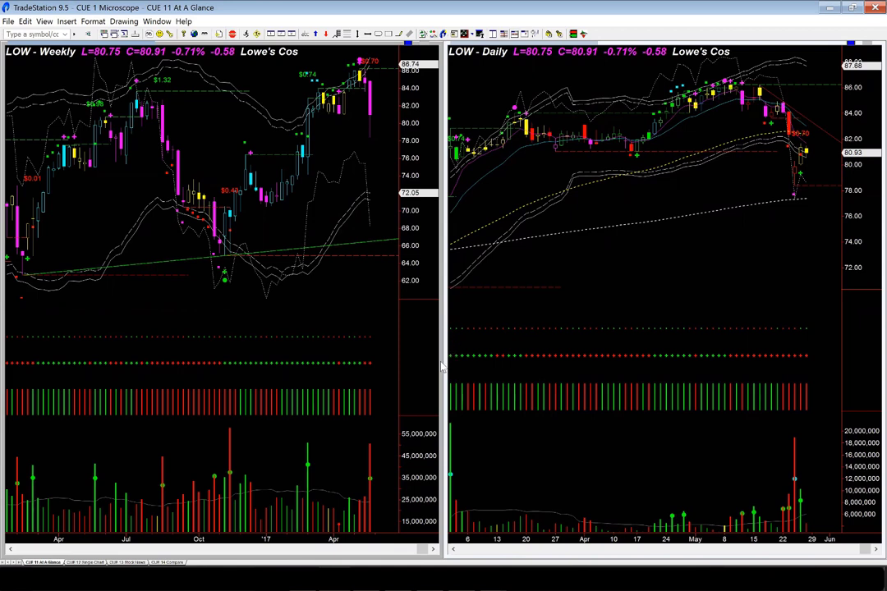
left_click_drag(770, 82, 839, 155)
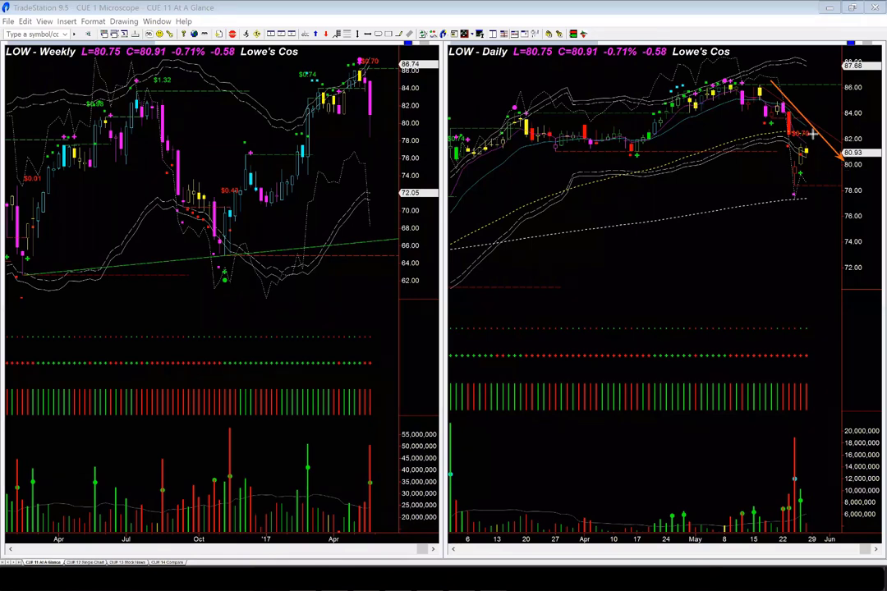
mouse_move(749, 60)
left_mouse_down()
mouse_move(708, 83)
mouse_move(743, 85)
mouse_move(743, 117)
left_mouse_up()
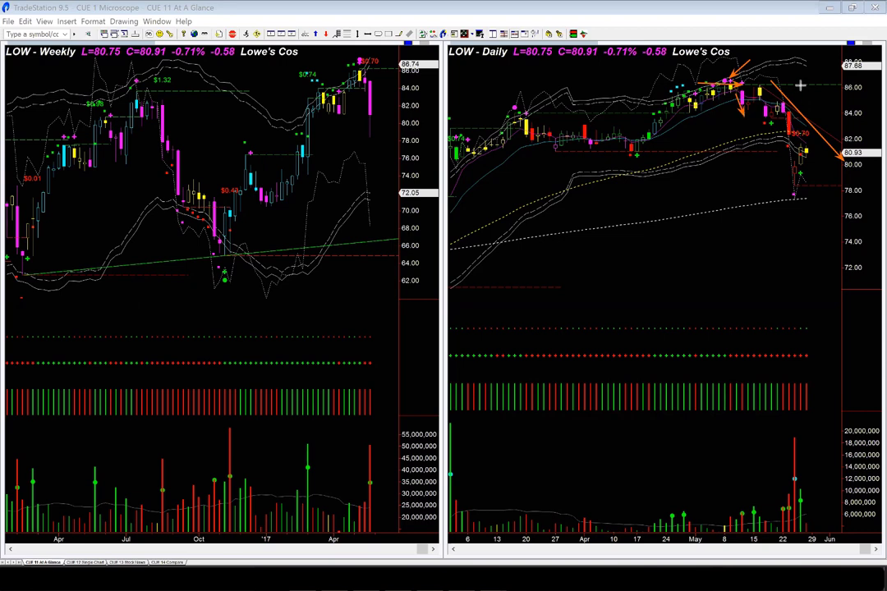
left_click_drag(806, 75, 786, 99)
- Add more arrows at Lowe's highs, the sharp drop and the latest daily candles
left_click_drag(815, 106, 794, 125)
left_click_drag(792, 75, 786, 95)
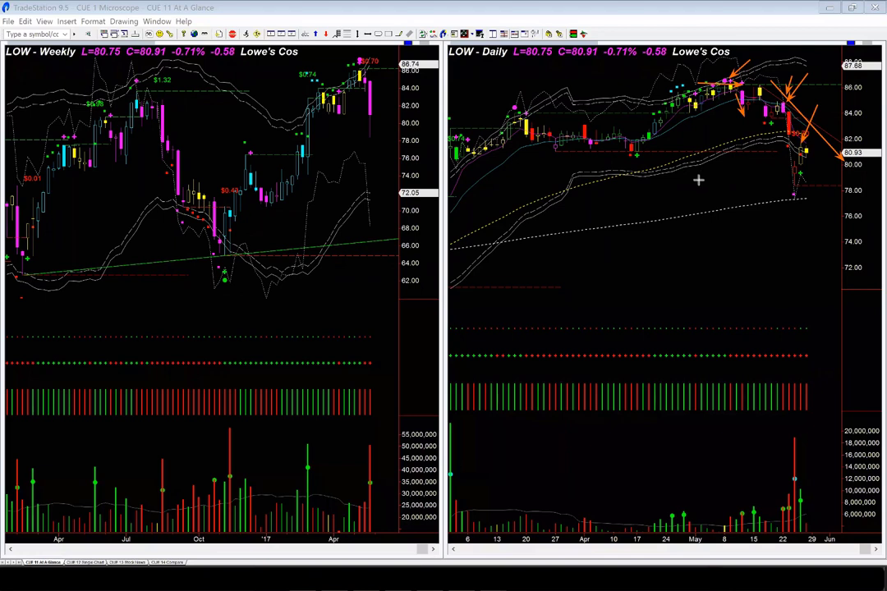
left_click_drag(775, 121, 785, 177)
left_click_drag(788, 76, 780, 100)
left_click_drag(828, 119, 807, 144)
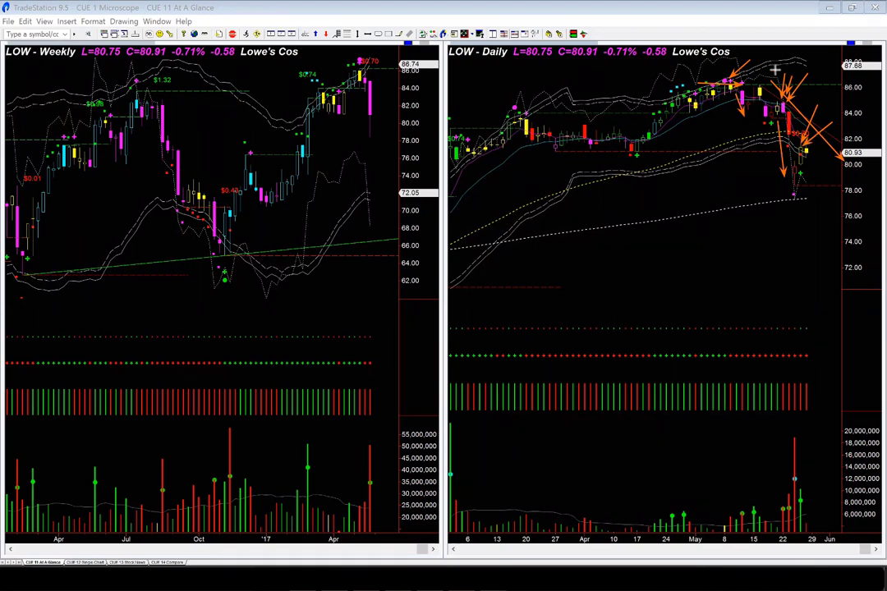
left_click_drag(777, 70, 781, 99)
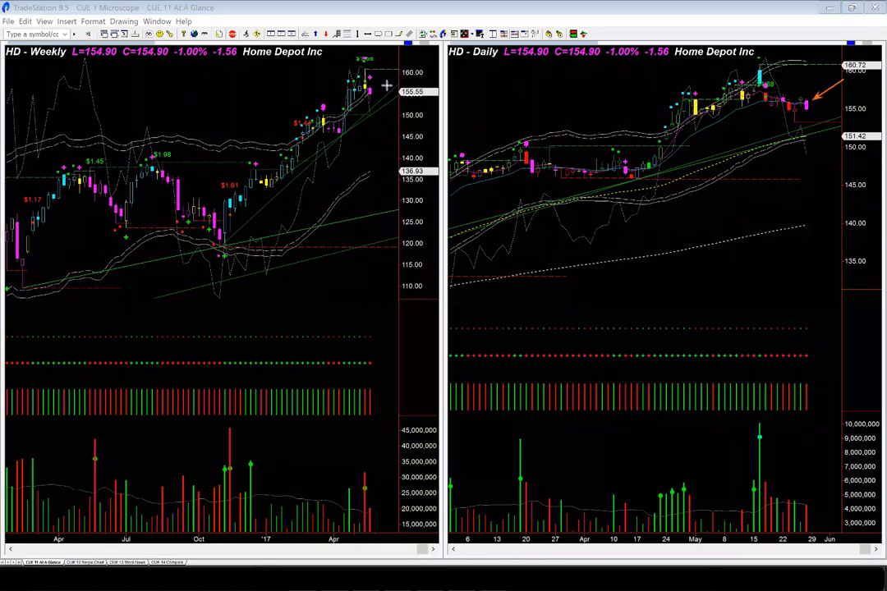
- Arrow the latest HD weekly bars and daily candles, then clear the arrows
left_click_drag(388, 82, 371, 92)
left_click_drag(769, 67, 803, 95)
left_click_drag(746, 106, 787, 124)
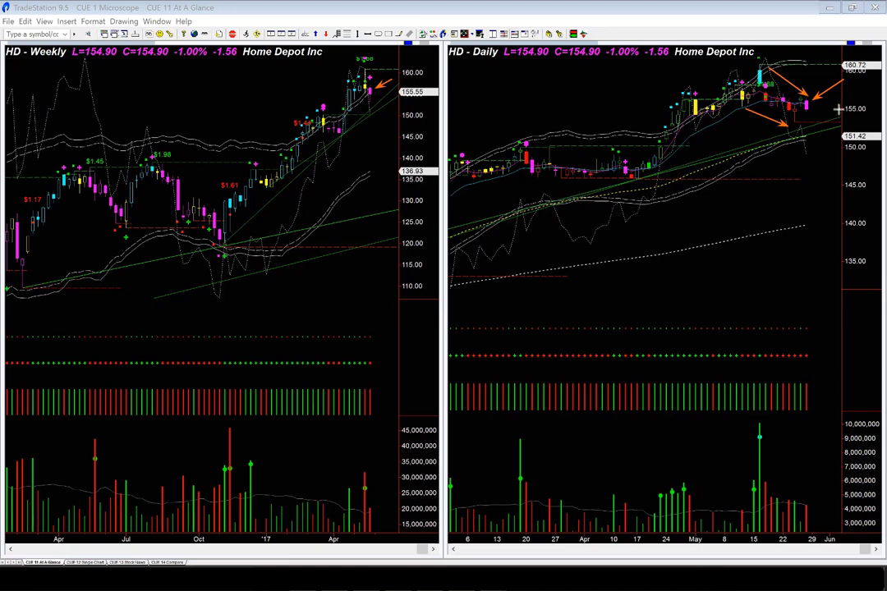
left_click_drag(838, 97, 814, 104)
key("Delete")
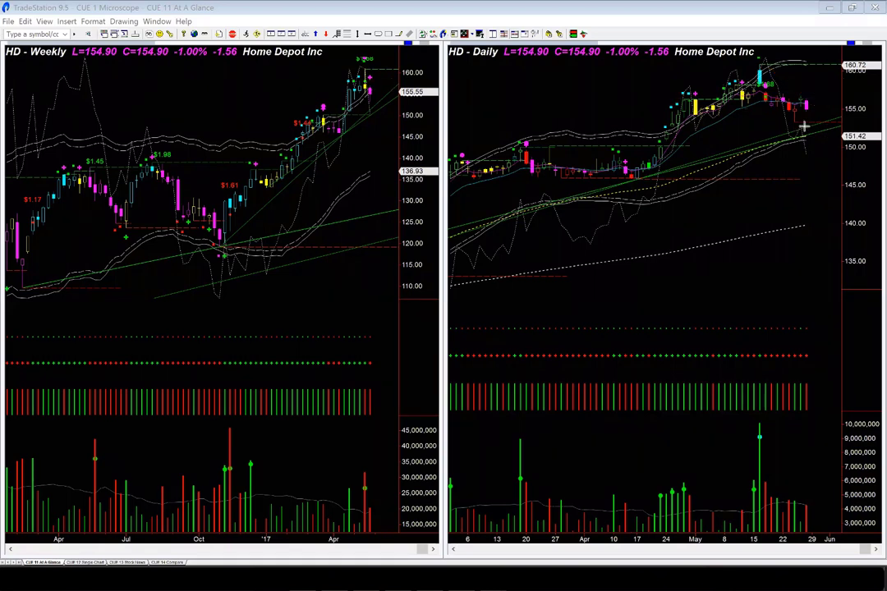
- Draw two arrows near HD's last and top daily candles, then clear them
left_click_drag(799, 129, 822, 122)
mouse_move(796, 92)
left_mouse_down()
mouse_move(821, 92)
mouse_move(828, 109)
left_mouse_up()
key("Escape")
- Bring the CUE Vital workbook forward and return to its Scoring sheet
mouse_move(451, 550)
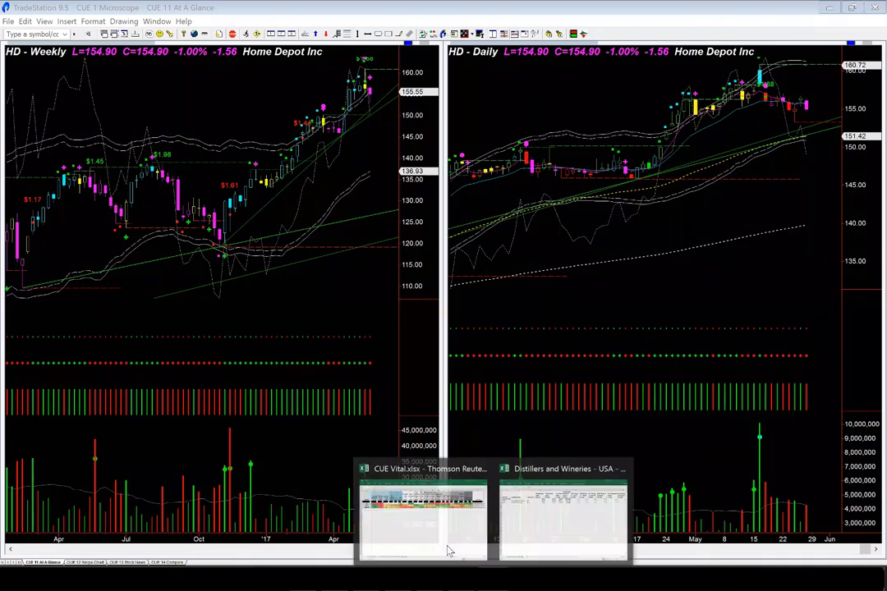
left_click(408, 525)
left_click(62, 537)
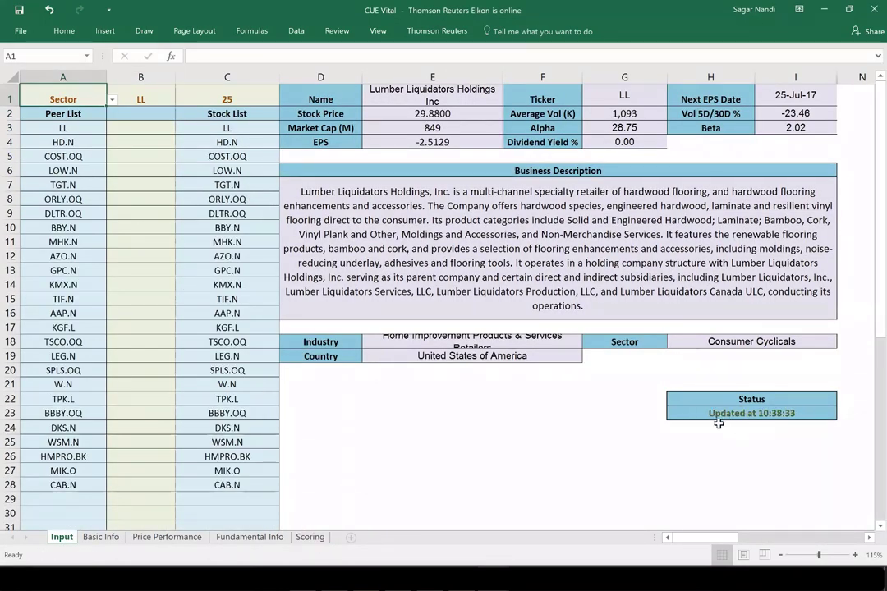
left_click(312, 540)
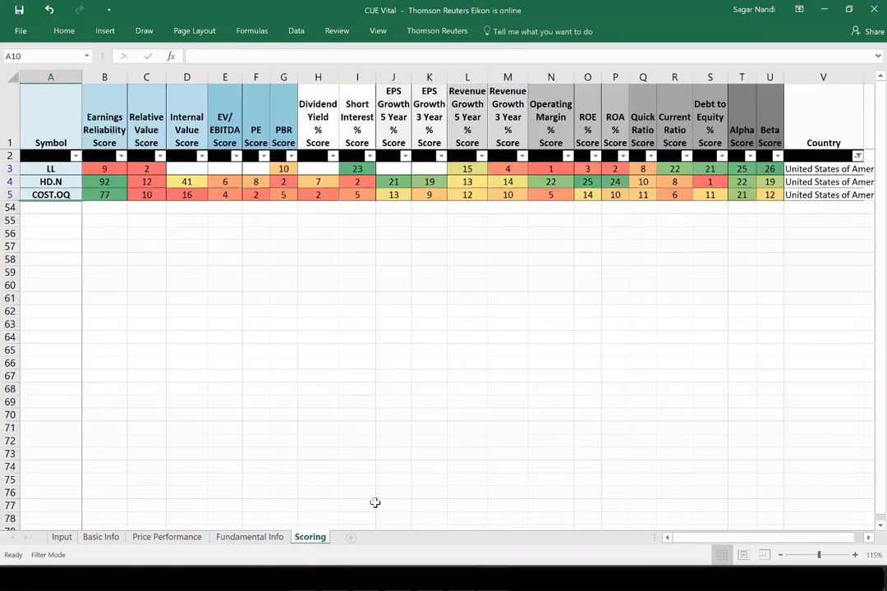
- Clear the Country filter and outline BBBY.OQ's score row
left_click(858, 156)
left_click(783, 220)
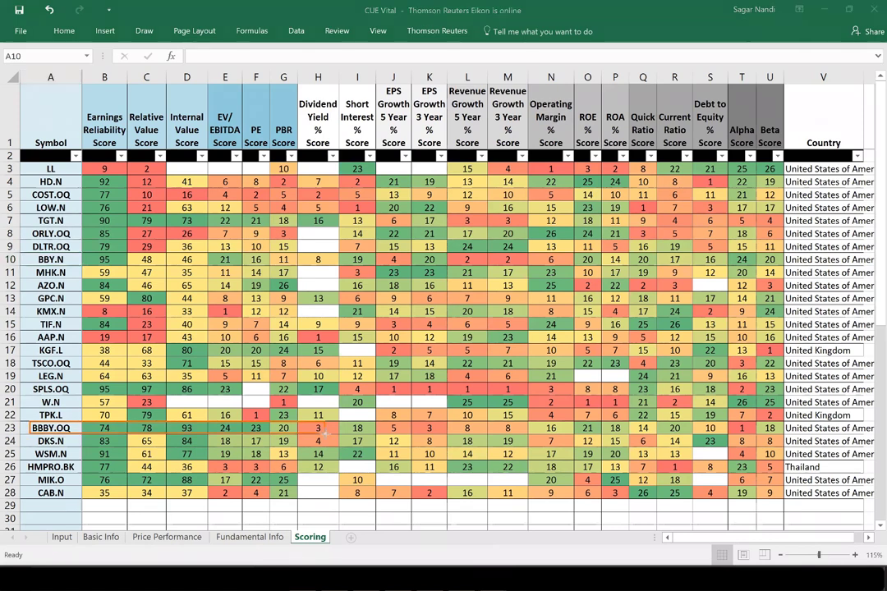
left_click_drag(29, 422, 338, 437)
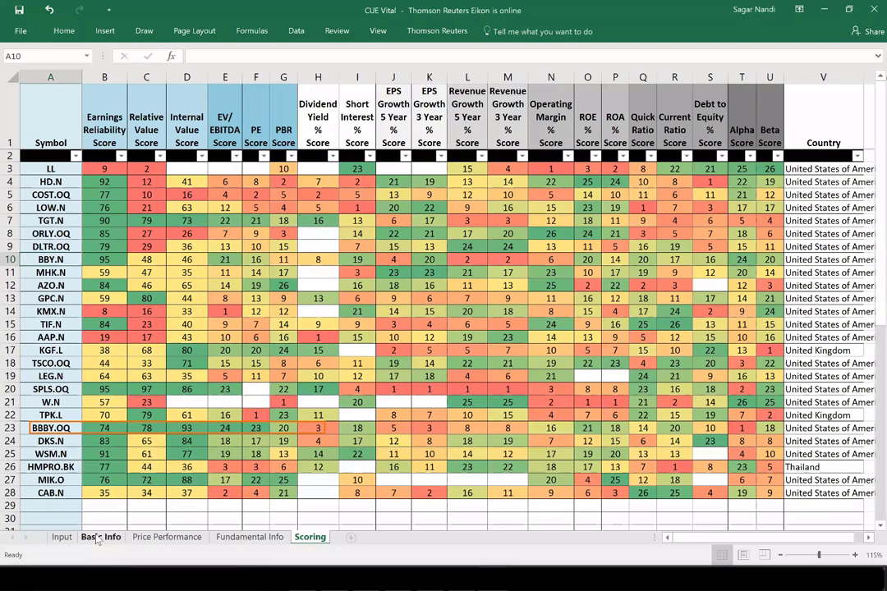
- On Basic Info, briefly outline Bed Bath Beyond's name and market cap, then clear the outline
left_click(95, 537)
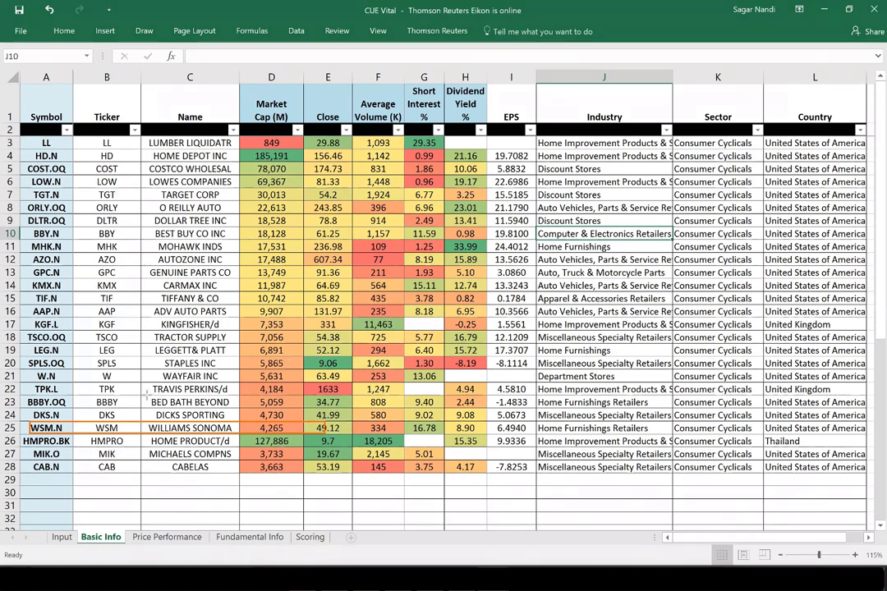
left_click_drag(148, 396, 283, 409)
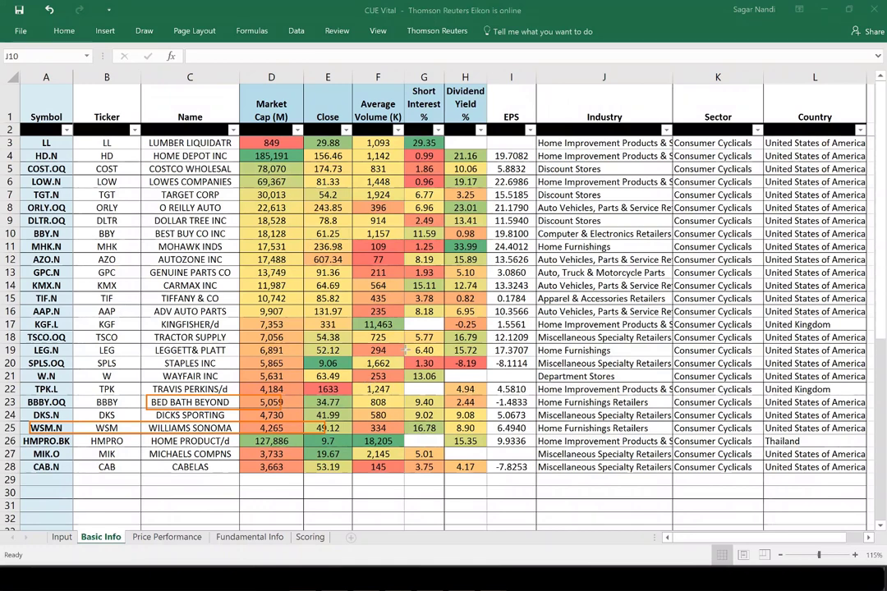
key("Escape")
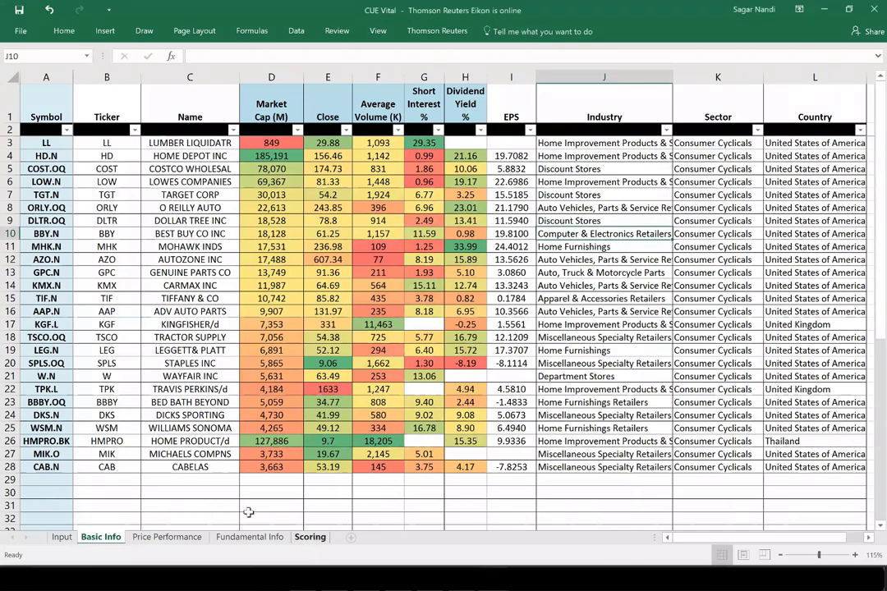
- Outline COST.OQ's row and Operating Margin, plus BBBY.OQ, DKS.N and WSM.N valuation scores
left_click(310, 537)
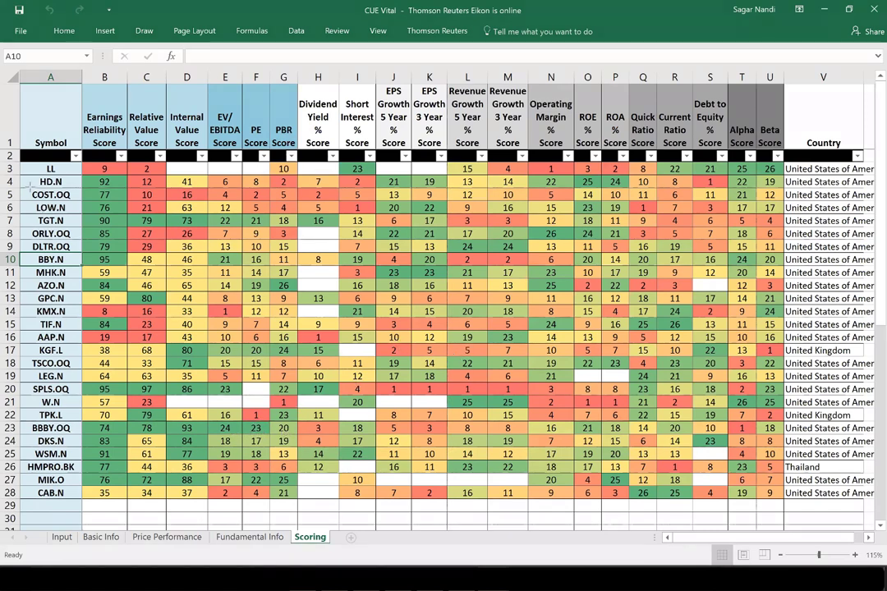
mouse_move(27, 189)
left_mouse_down()
mouse_move(73, 200)
mouse_move(294, 201)
left_mouse_up()
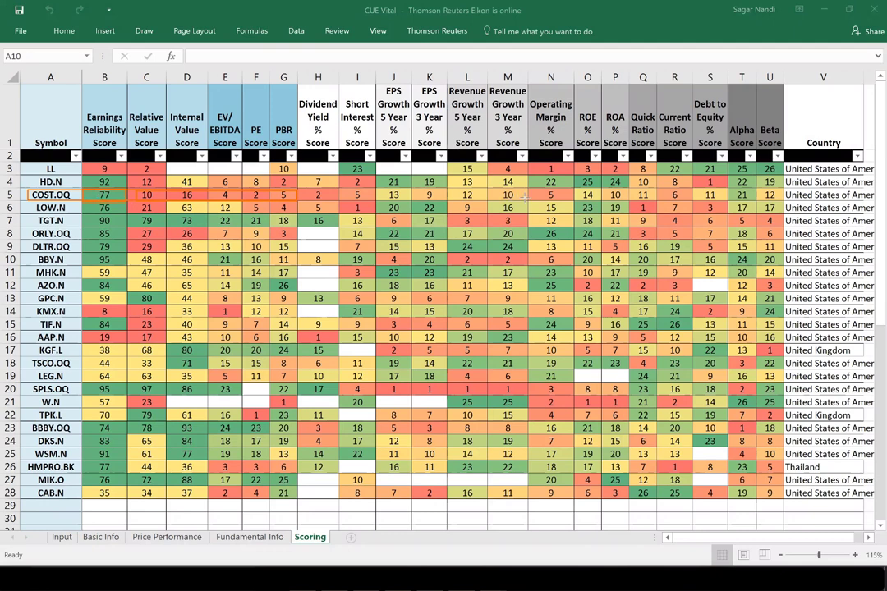
left_click_drag(533, 188, 566, 202)
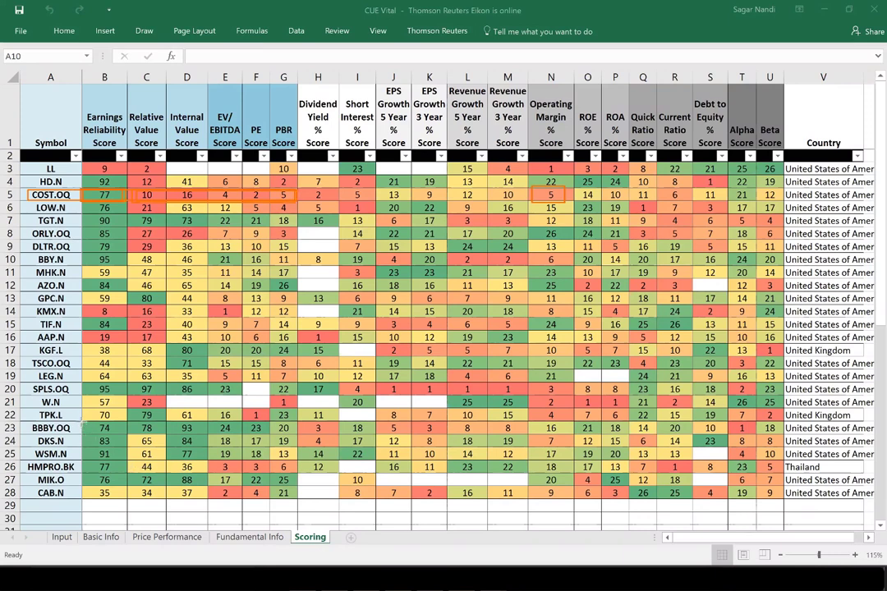
mouse_move(84, 423)
left_mouse_down()
mouse_move(121, 434)
mouse_move(297, 435)
left_mouse_up()
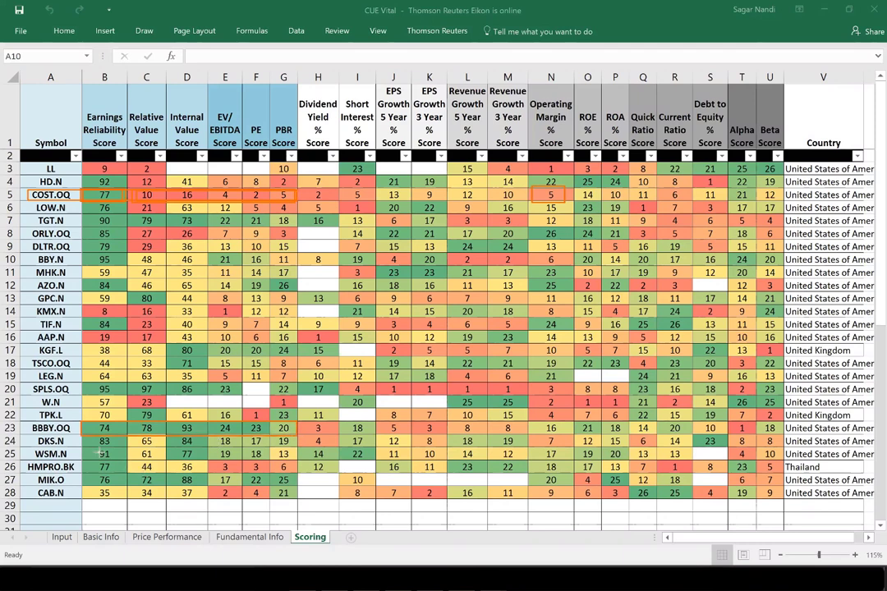
mouse_move(84, 436)
left_mouse_down()
mouse_move(164, 447)
mouse_move(300, 447)
left_mouse_up()
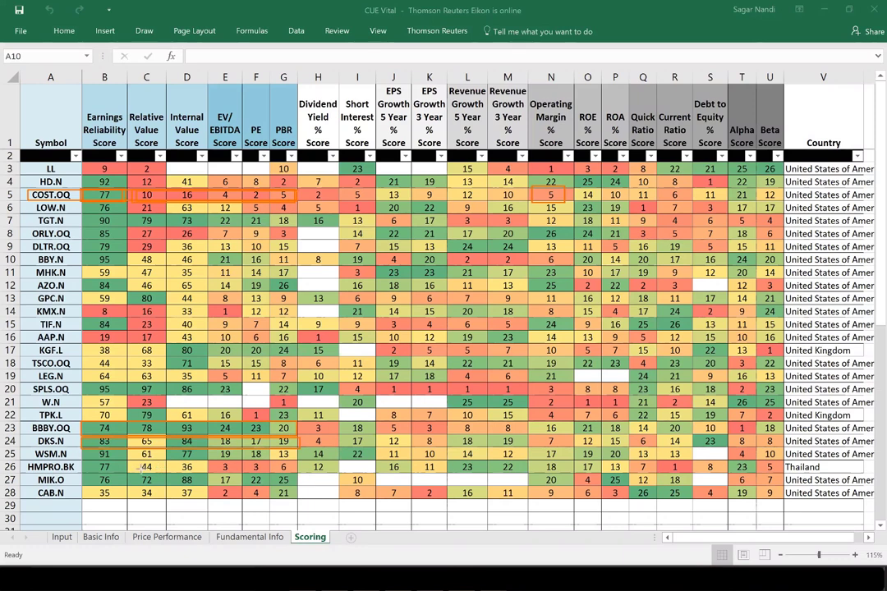
mouse_move(83, 450)
left_mouse_down()
mouse_move(103, 458)
mouse_move(296, 462)
left_mouse_up()
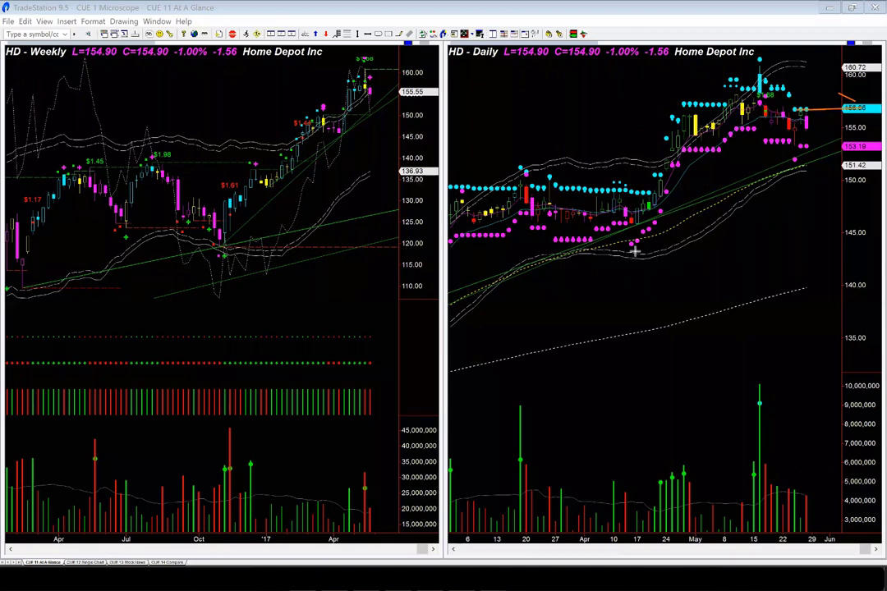
- Draw a rise trendline, short level, top-spike mark and late-April breakout line on HD's daily chart
mouse_move(635, 252)
left_mouse_down()
mouse_move(665, 220)
mouse_move(688, 160)
mouse_move(739, 137)
left_mouse_up()
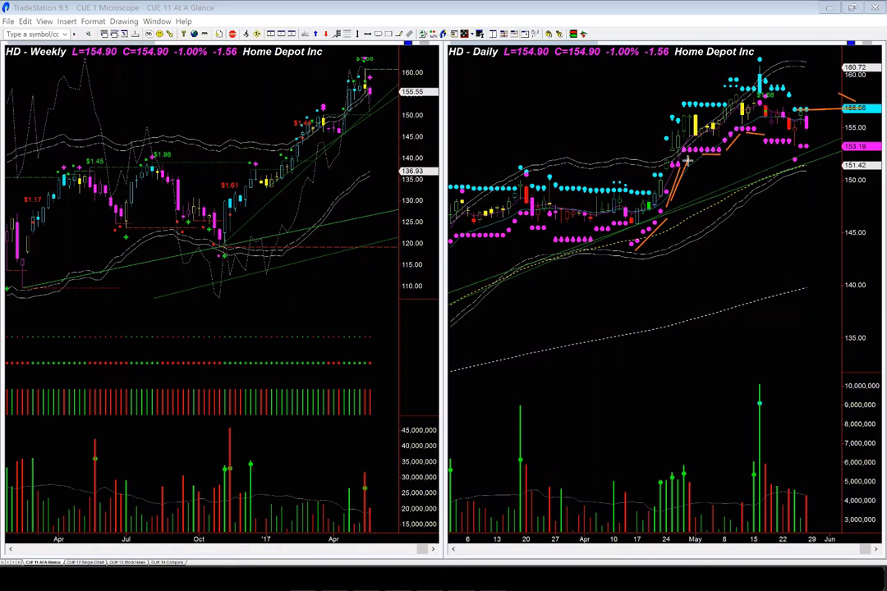
mouse_move(690, 156)
left_mouse_down()
mouse_move(723, 155)
mouse_move(741, 132)
mouse_move(762, 134)
left_mouse_up()
left_click_drag(762, 78, 773, 57)
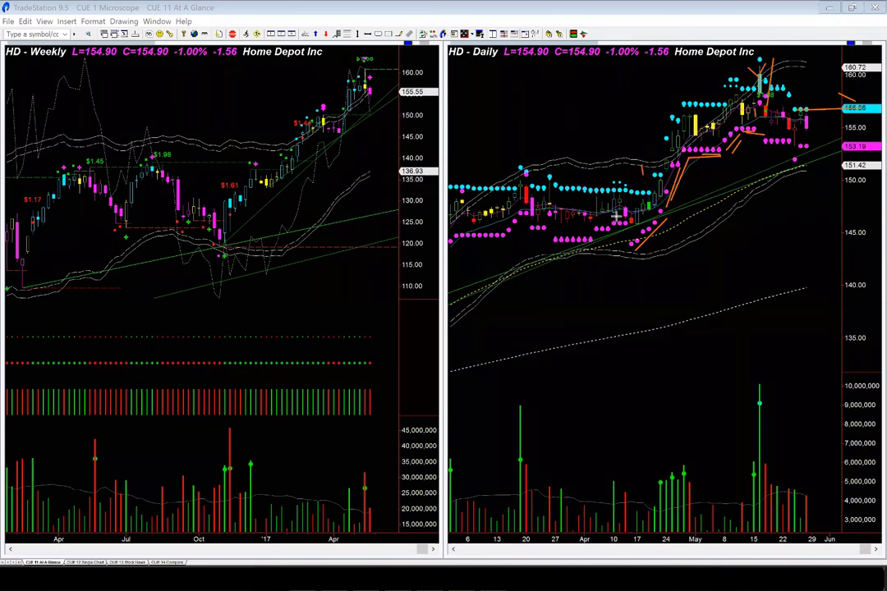
left_click_drag(643, 175, 674, 212)
- Clear the chart markings and load Barrick Gold (ABX) into the charts
key("Escape")
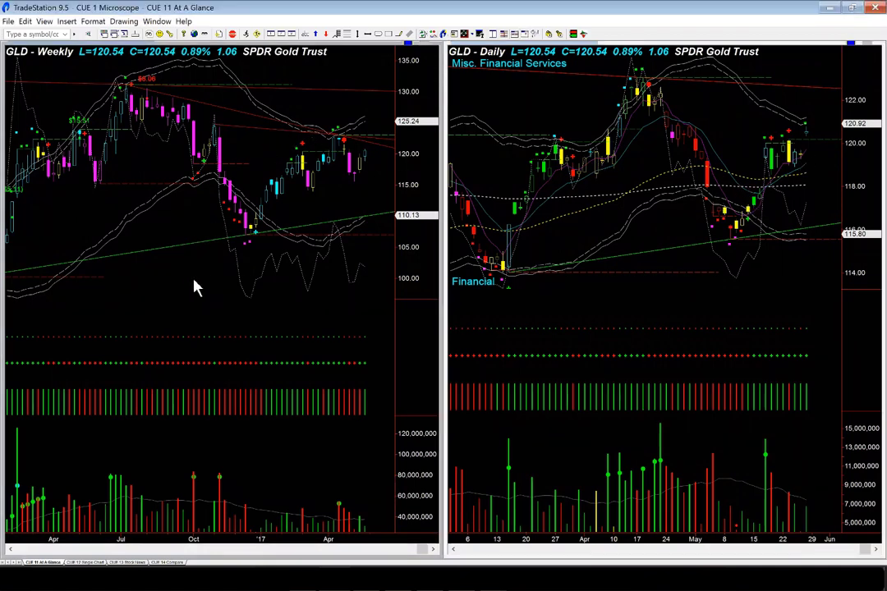
type("abx")
key("Return")
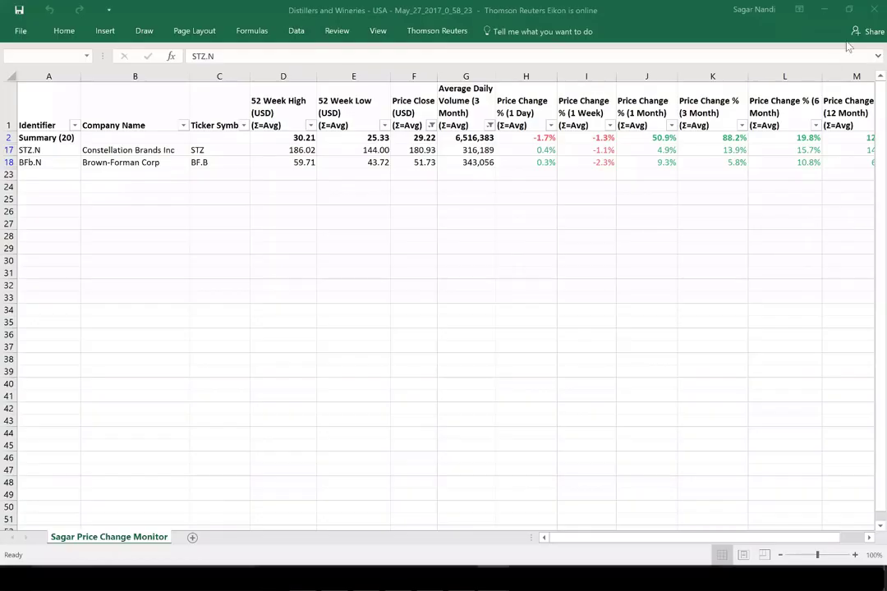
- Bring the CUE Vital workbook forward on its Input sheet, abandoning a partial ticker entry
left_click(423, 525)
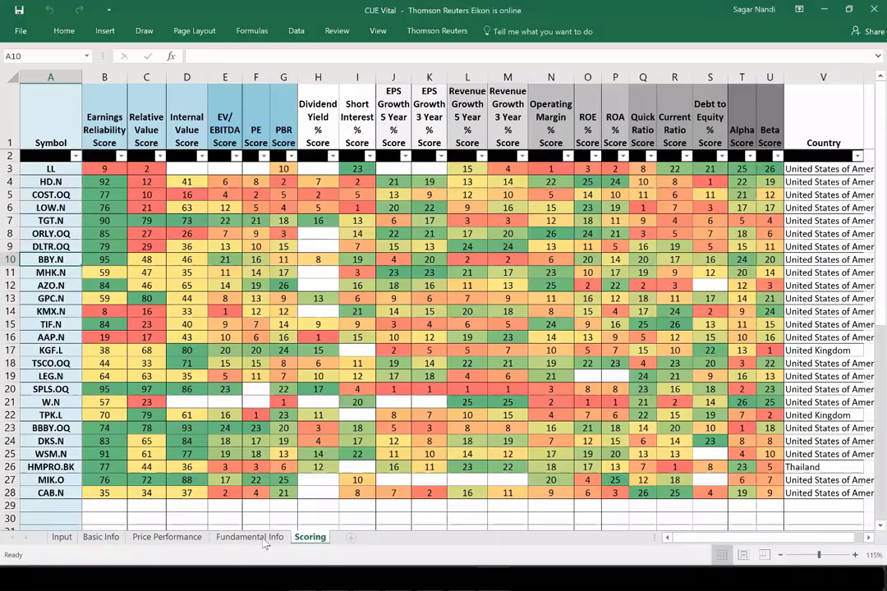
left_click(62, 537)
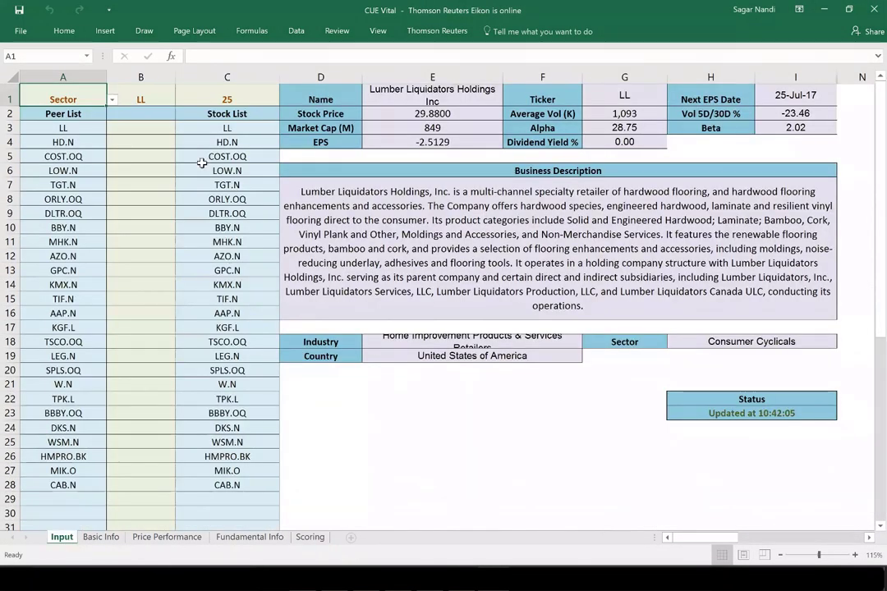
left_click(149, 104)
type("ab")
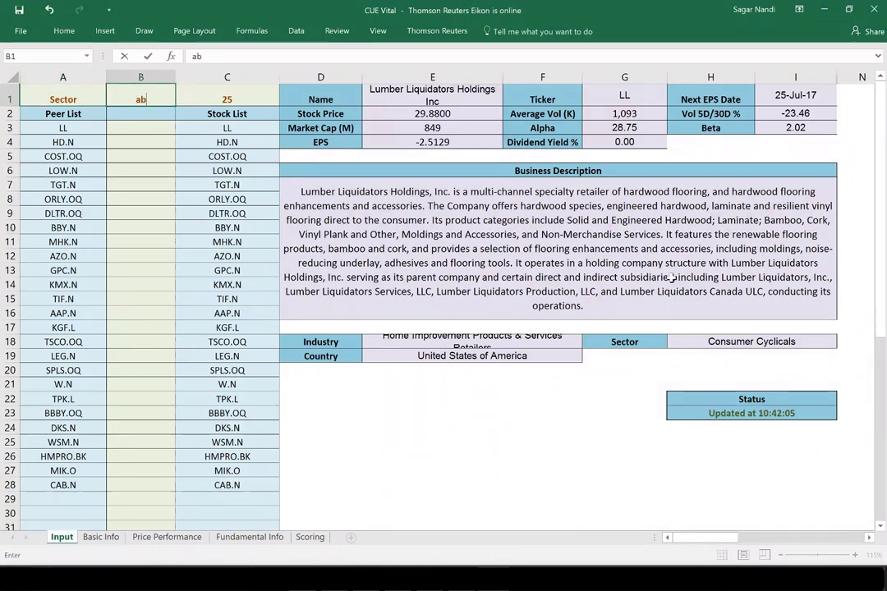
key("Escape")
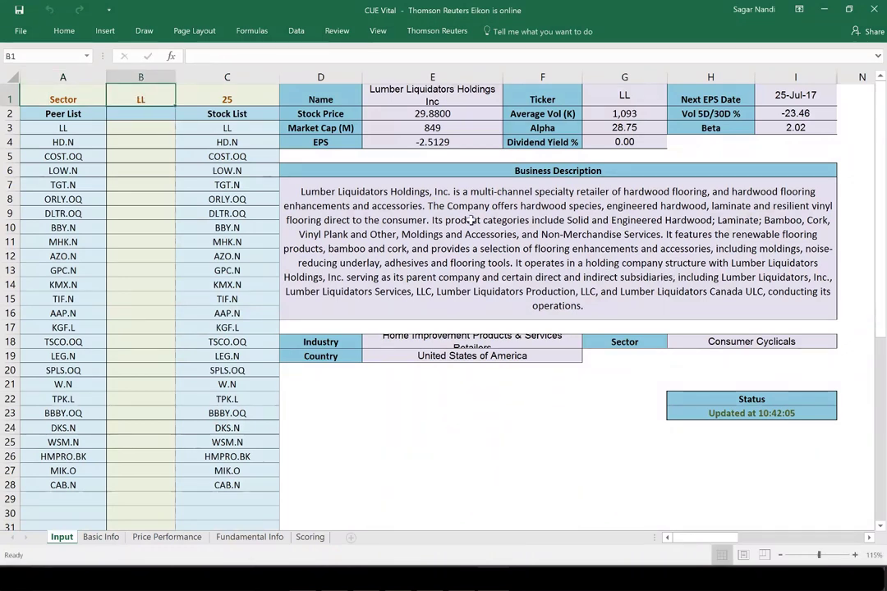
- Set A1's peer grouping to Industry and enter ABX as the ticker in B1
left_click(82, 94)
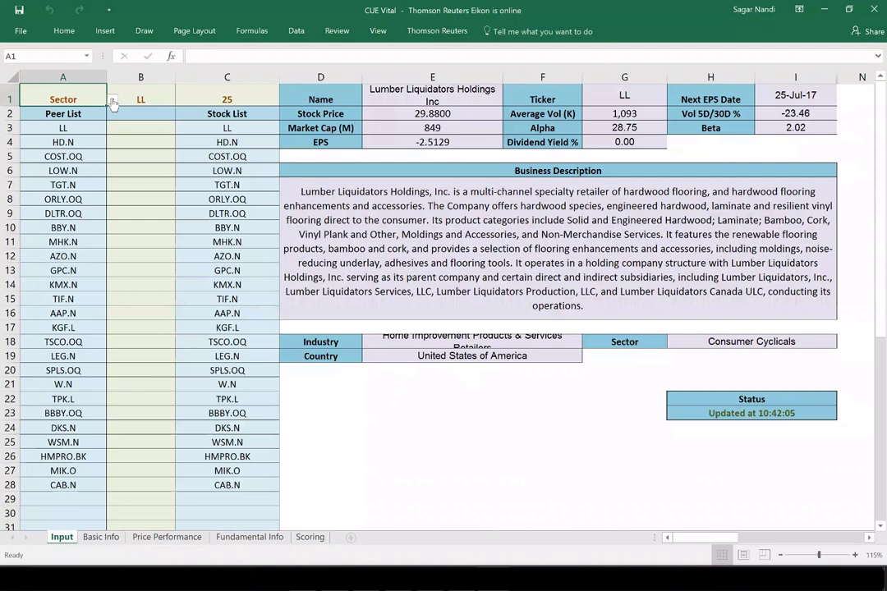
left_click(100, 98)
left_click(58, 115)
type("ABX")
key("Return")
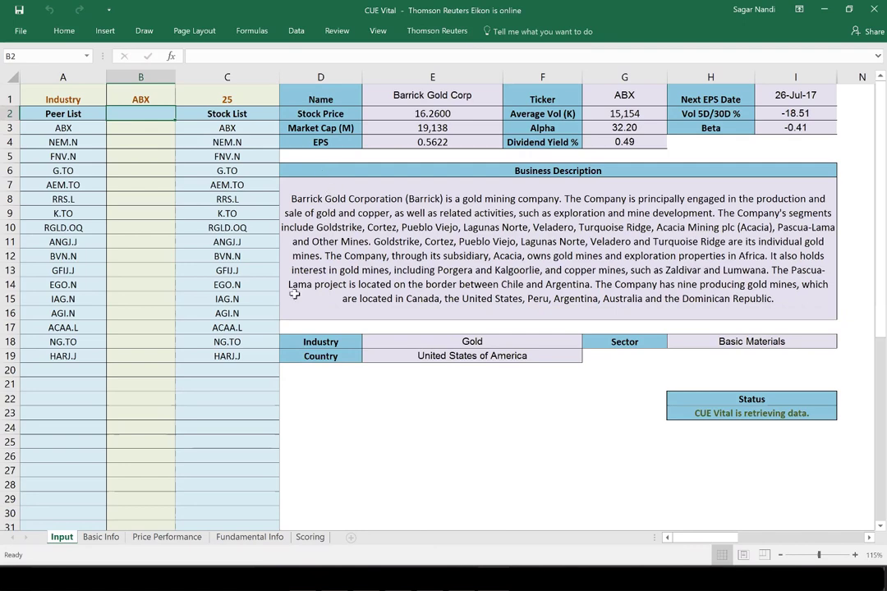
- Review the gold peers on Basic Info, then move to the Scoring sheet
left_click(90, 537)
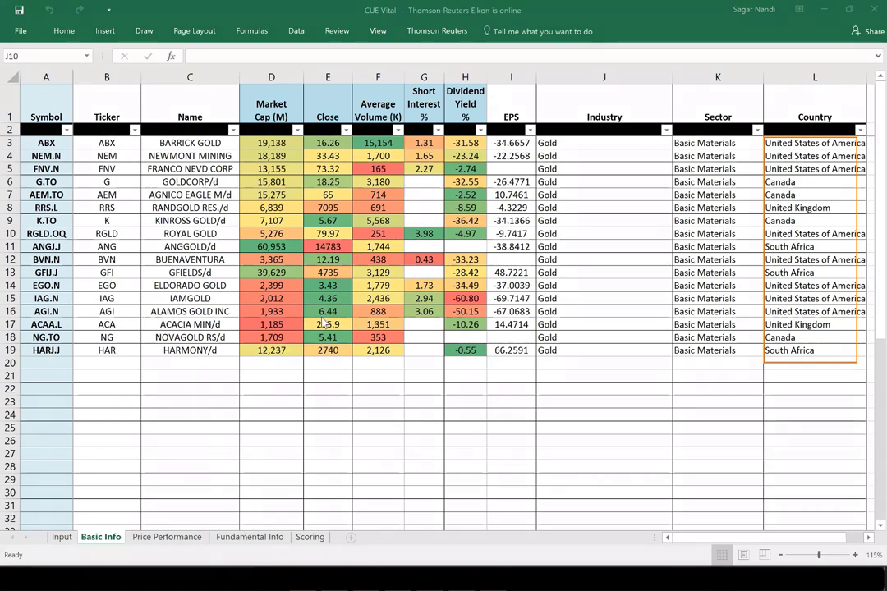
key("ctrl+Page_Down")
key("ctrl+Page_Down")
key("ctrl+Page_Down")
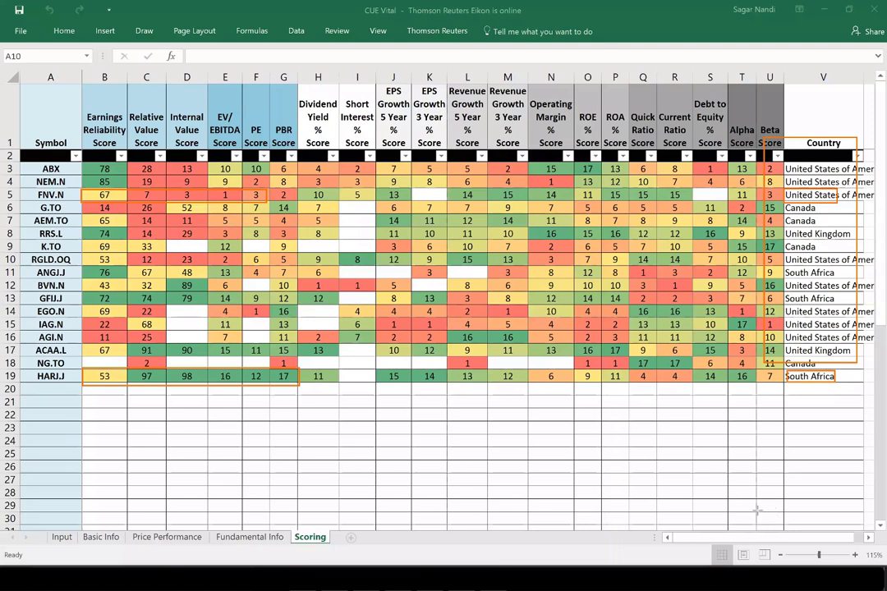
- Filter the Country column to United States of America only
left_click(857, 156)
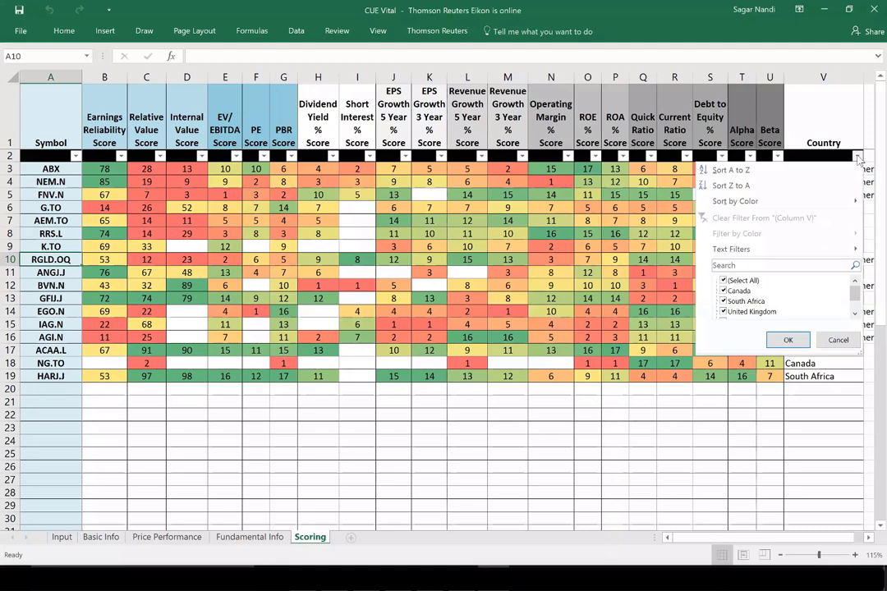
left_click(723, 280)
scroll(764, 300, "down", 2)
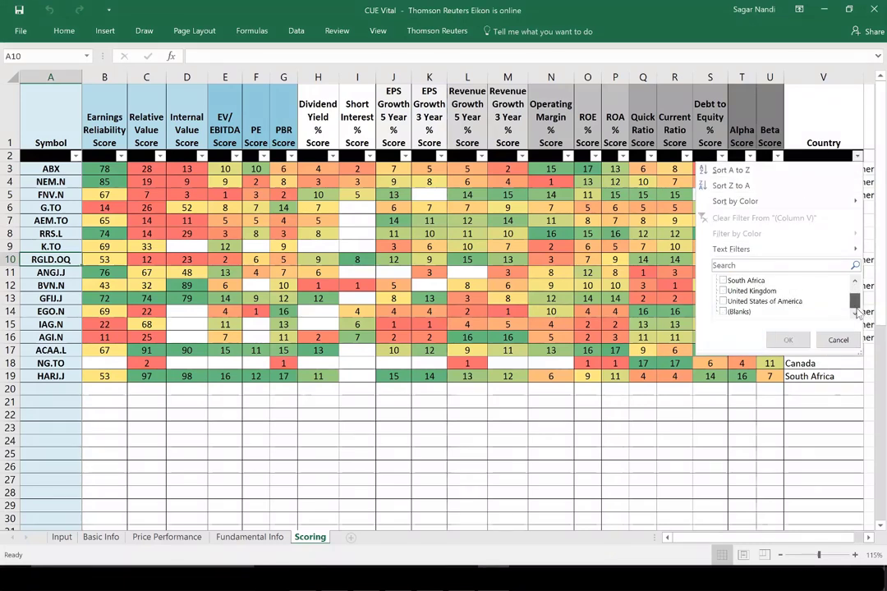
left_click(723, 302)
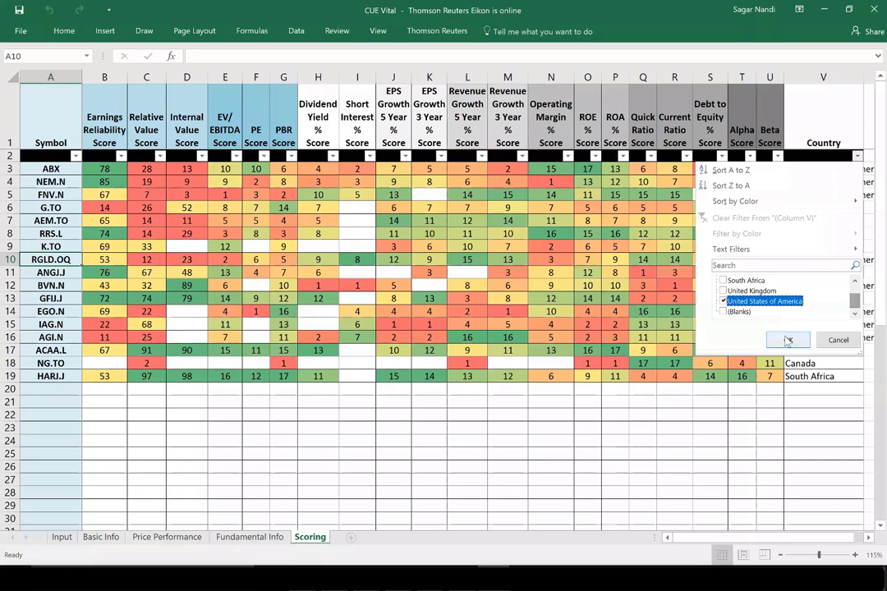
left_click(787, 339)
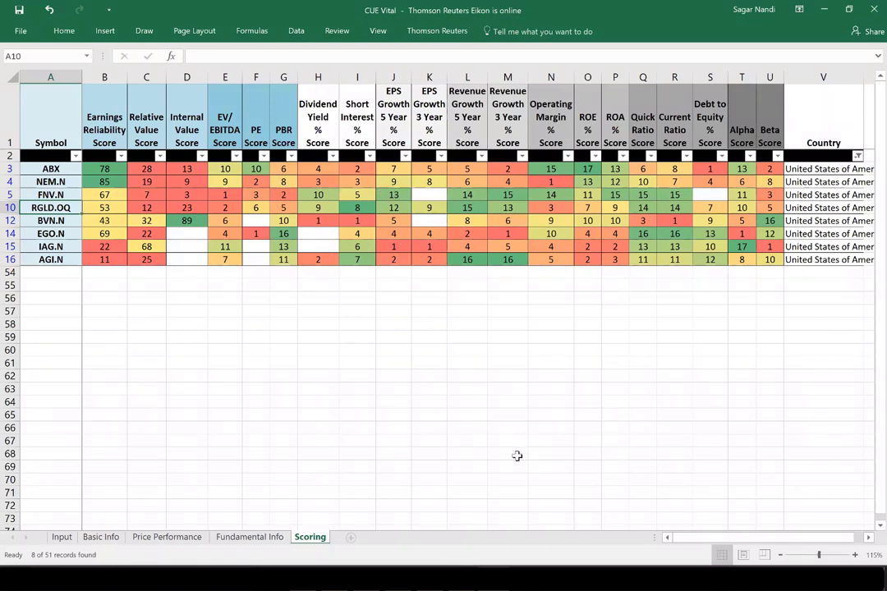
- Enter AAPL.O as the Input sheet ticker, then outline HPQ.N's valuation scores on Scoring
left_click(62, 538)
type("AAPL")
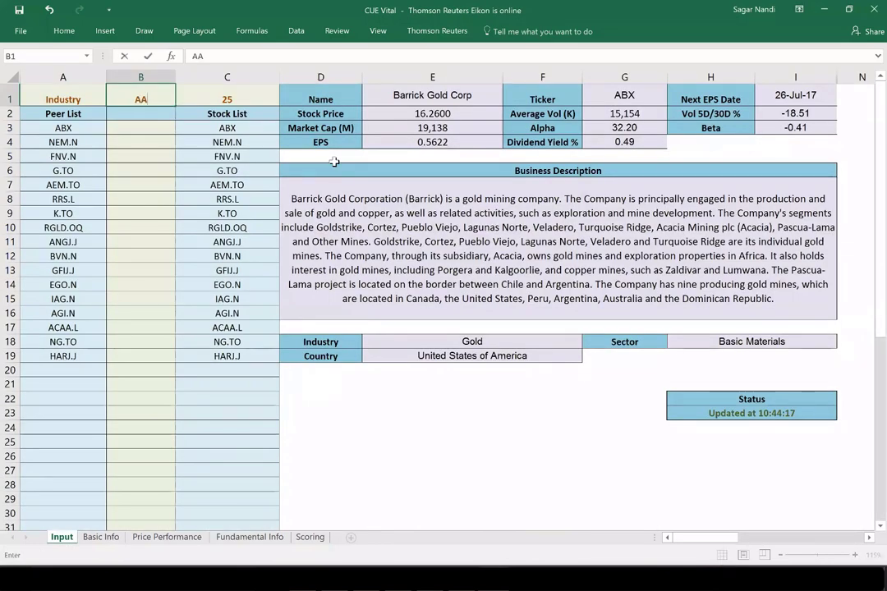
type(".O")
key("Return")
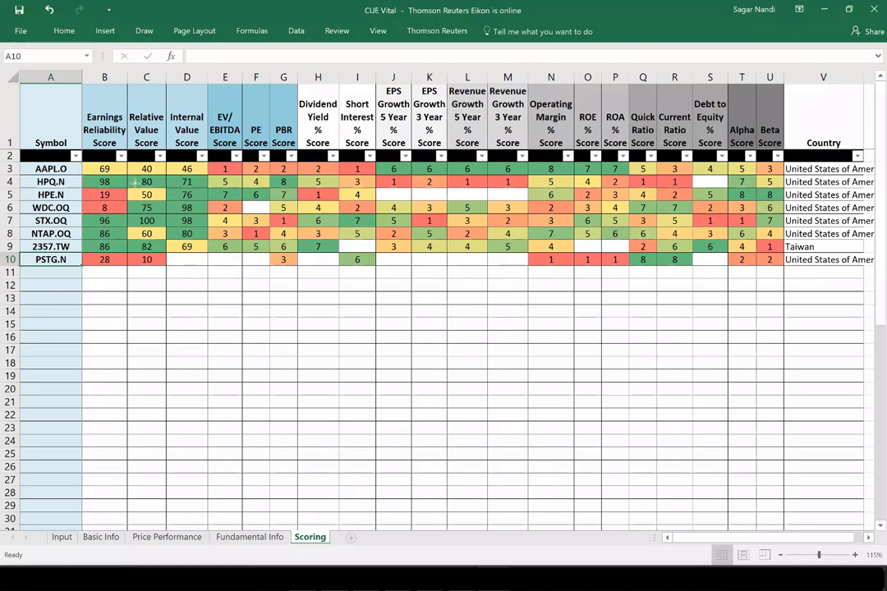
left_click_drag(80, 175, 293, 187)
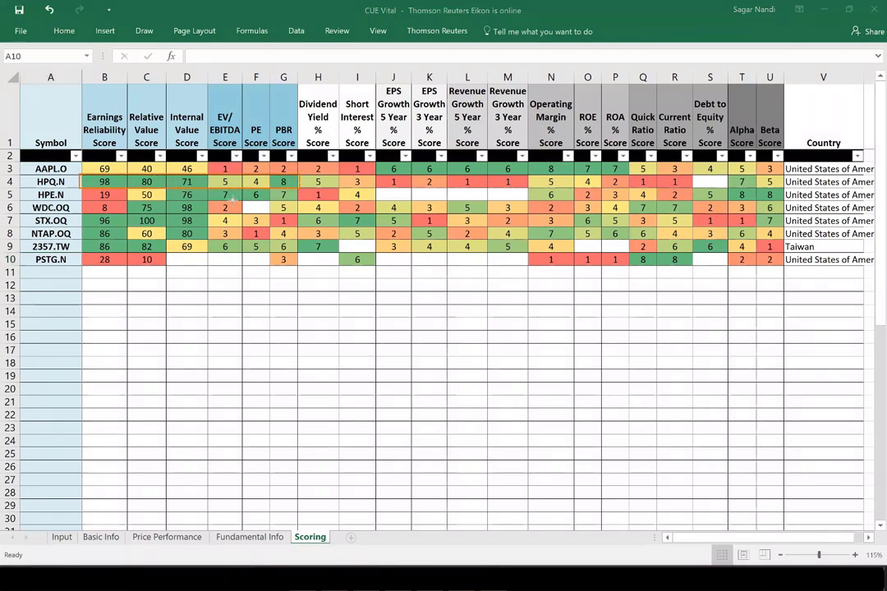